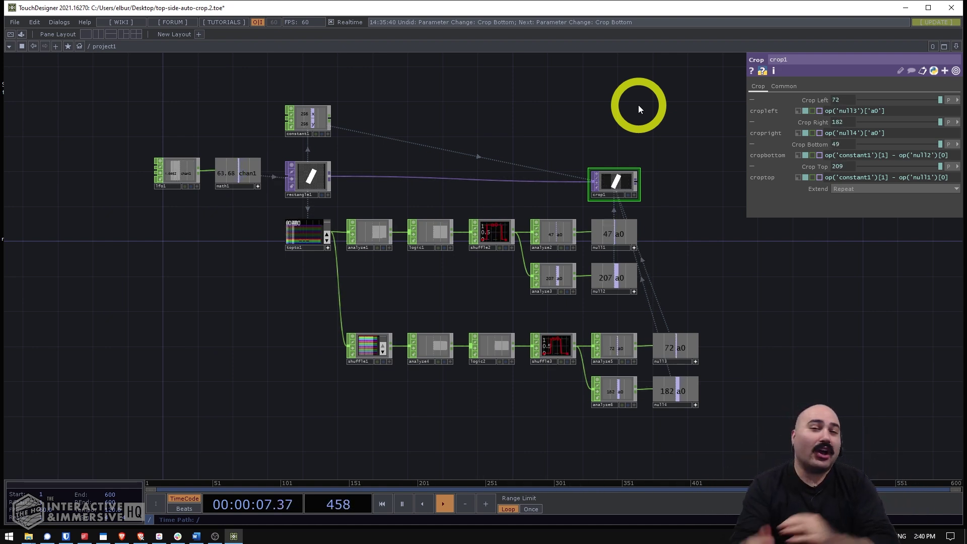
Examine the finished auto-crop network, comparing the rotating rectangle source with the cropped output.
scroll(638, 146, "up", 5)
scroll(587, 213, "up", 3)
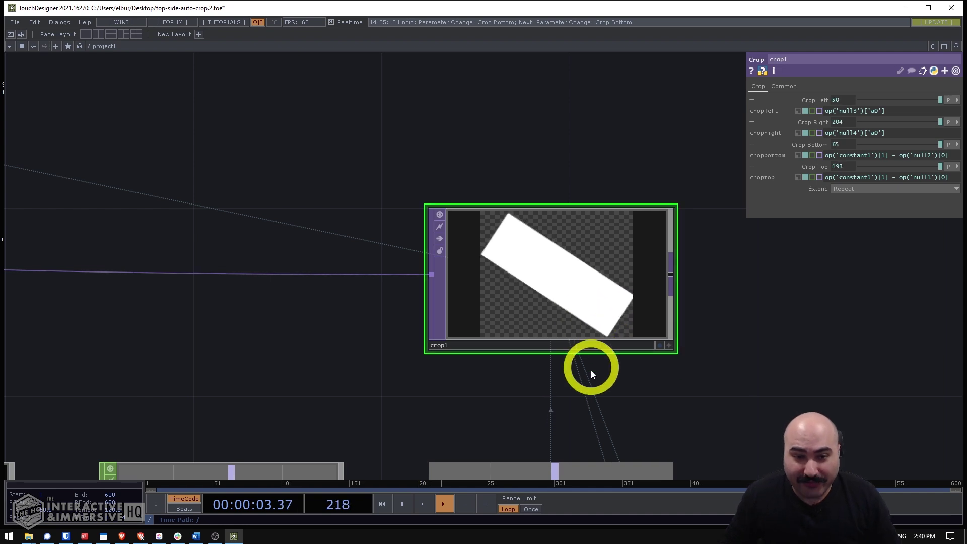
scroll(441, 244, "down", 3)
left_click_drag(72, 214, 352, 136)
scroll(379, 182, "down", 3)
scroll(353, 137, "down", 3)
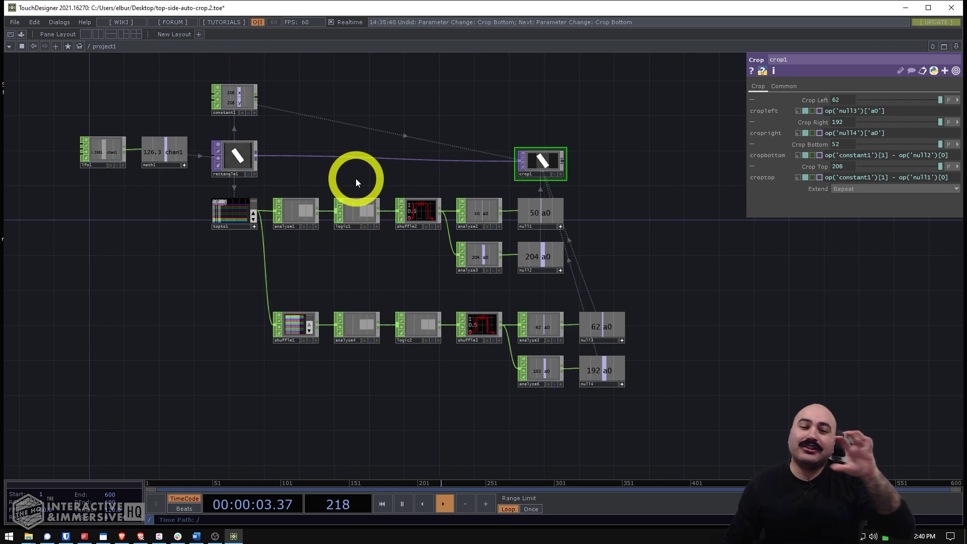
scroll(566, 117, "up", 8)
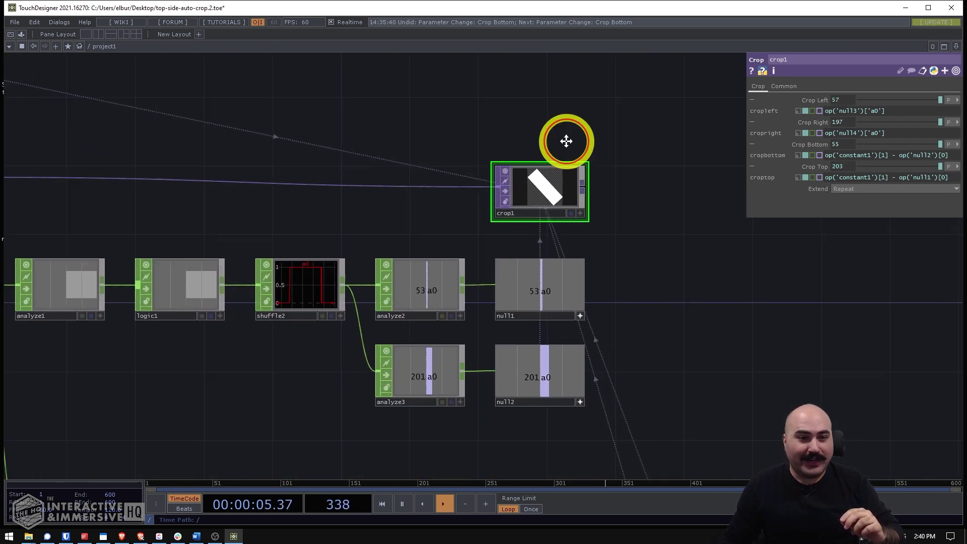
scroll(332, 174, "up", 4)
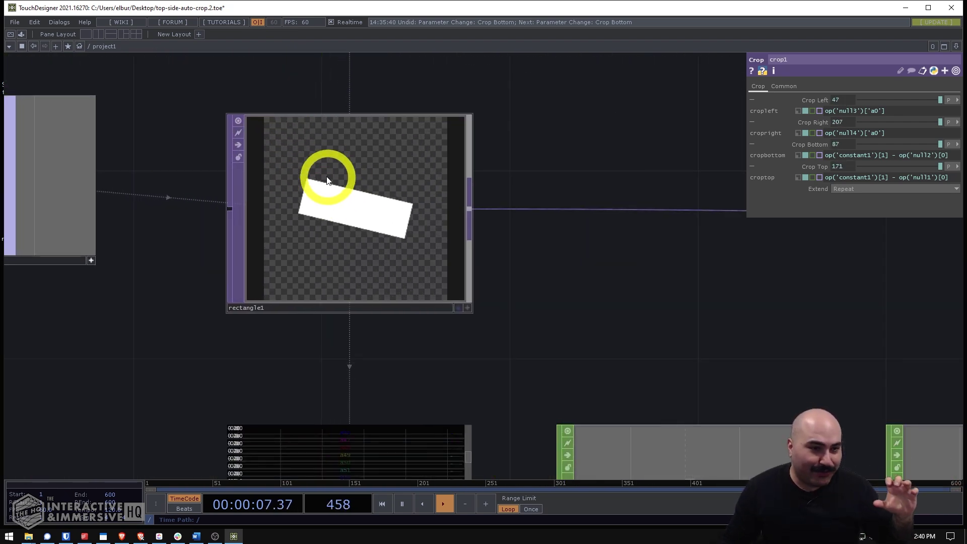
scroll(315, 189, "up", 2)
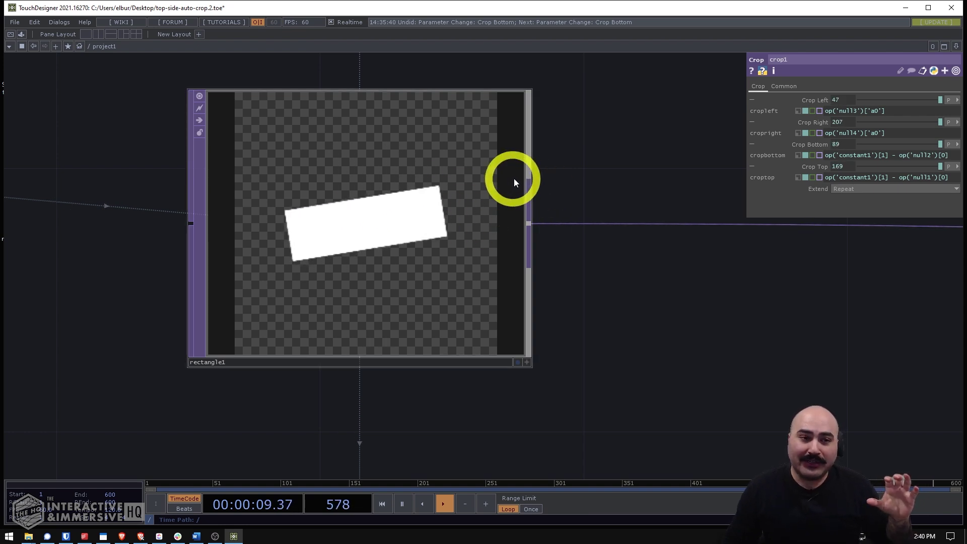
scroll(438, 209, "down", 5)
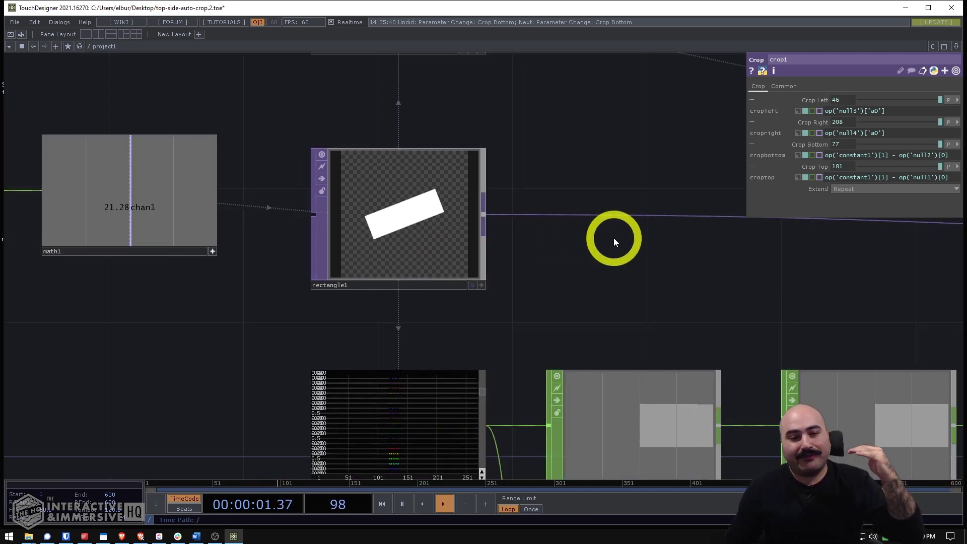
left_click_drag(654, 248, 149, 241)
left_click_drag(666, 137, 492, 134)
scroll(492, 133, "up", 5)
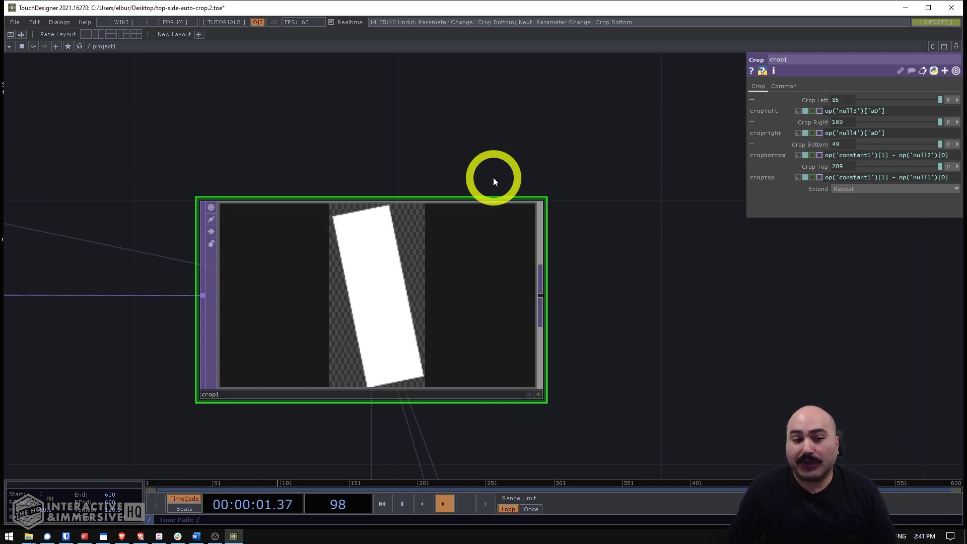
Delete all operators in the project1 network.
scroll(463, 164, "down", 6)
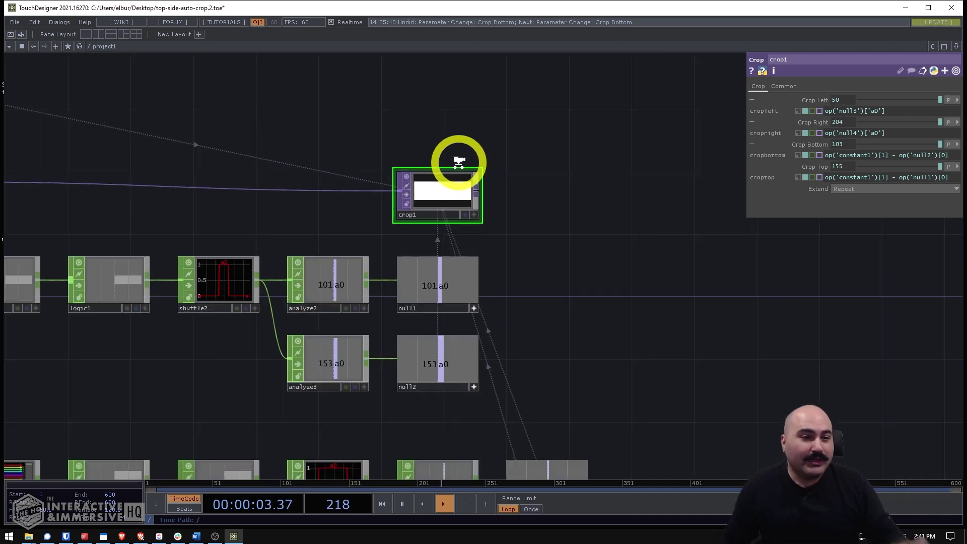
left_click_drag(362, 134, 485, 134)
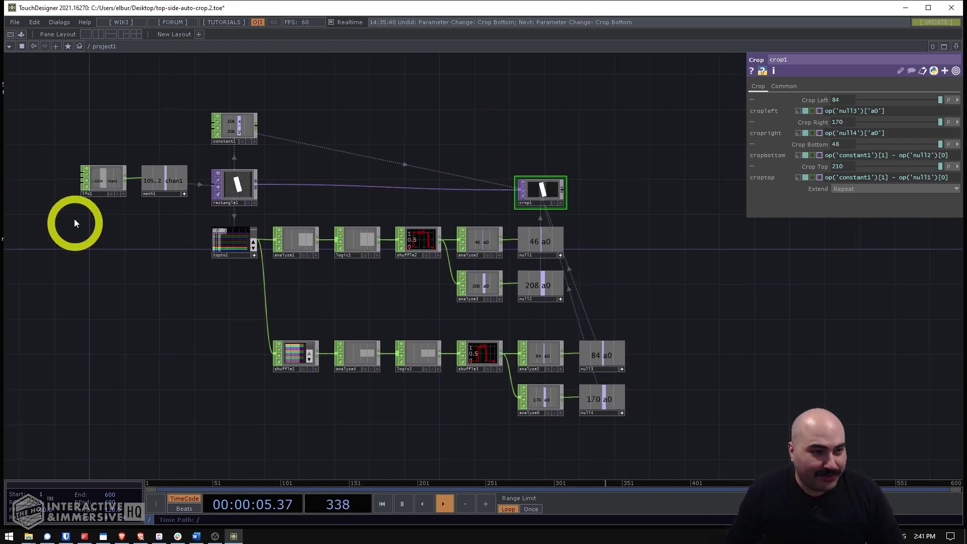
right_click_drag(53, 100, 708, 430)
key("Delete")
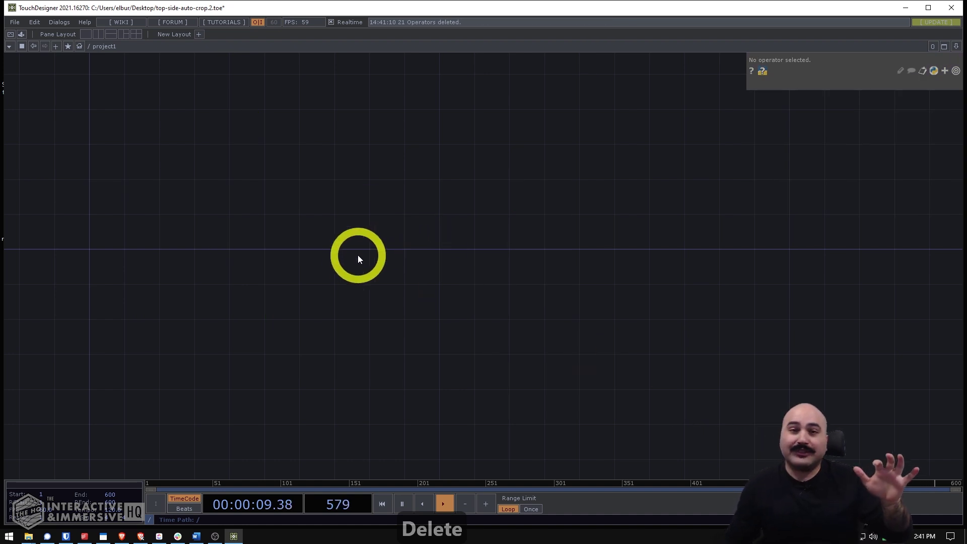
Add a Rectangle TOP to the empty network.
double_click(303, 210)
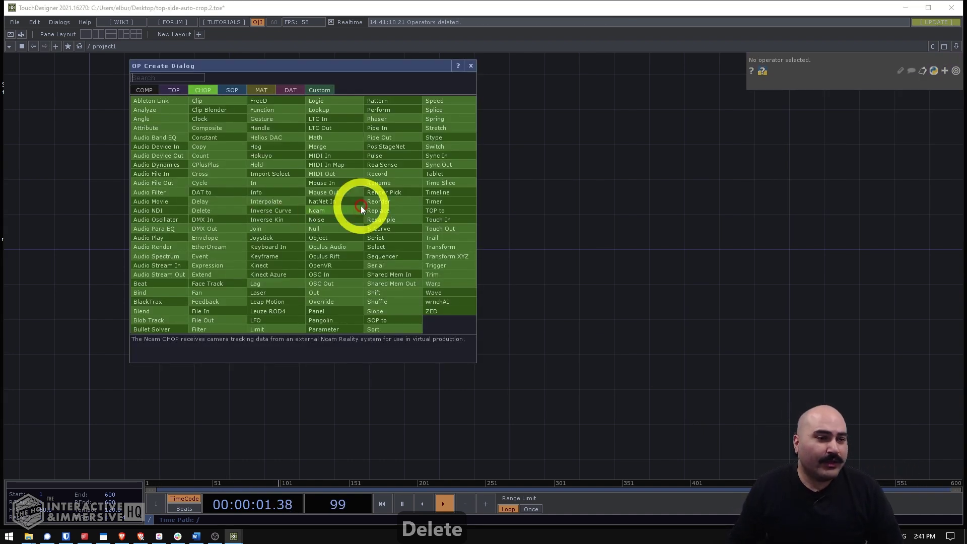
type("rec")
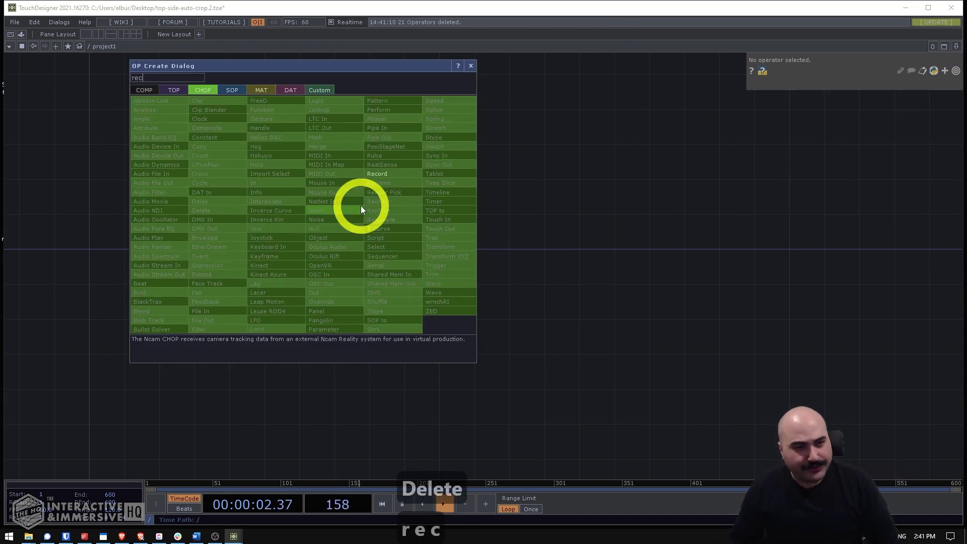
left_click(175, 90)
left_click(332, 157)
left_click(302, 267)
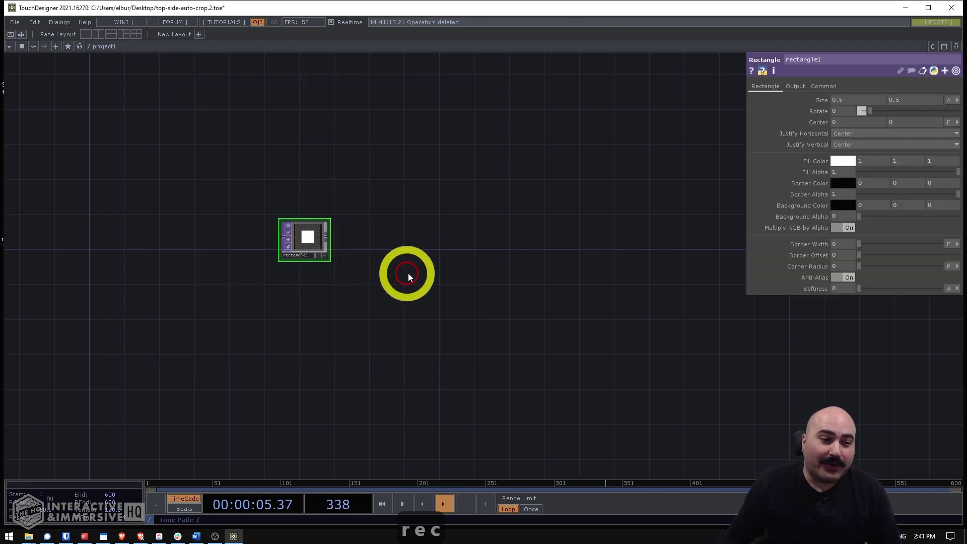
Flatten the rectangle into a thin bar by setting its vertical size to 0.13.
scroll(312, 207, "up", 5)
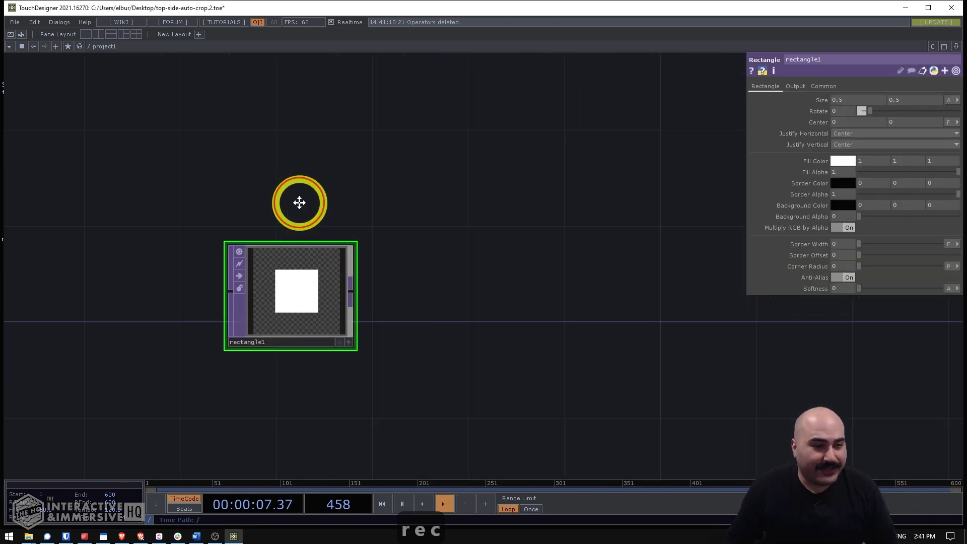
left_click_drag(288, 204, 386, 180)
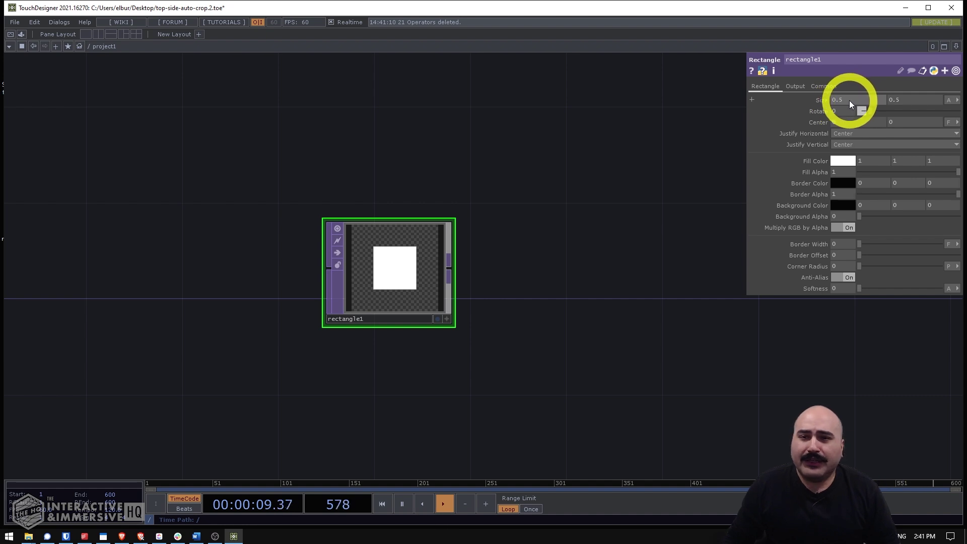
middle_click_drag(894, 99, 1, 163)
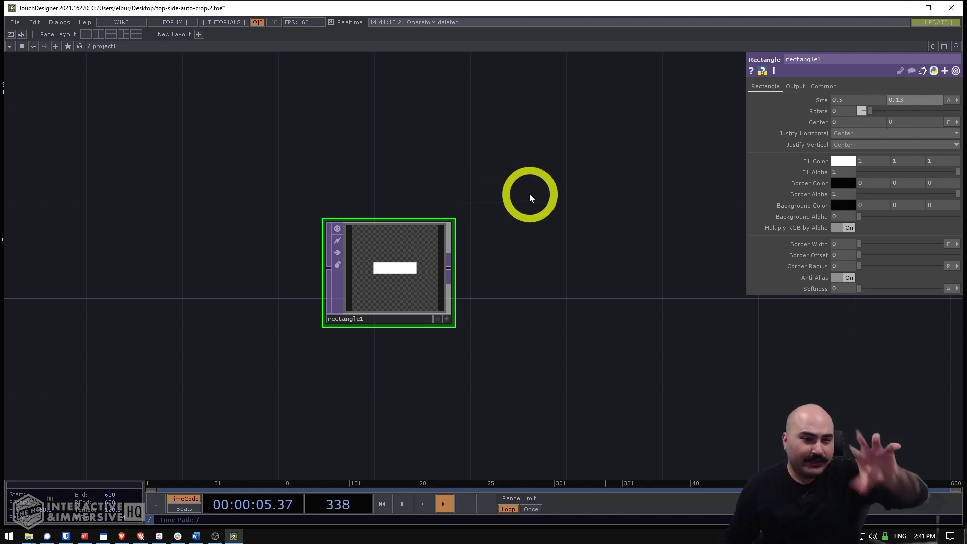
Add an LFO CHOP to the left of the rectangle, leaving room between them for more operators.
left_click_drag(530, 194, 646, 192)
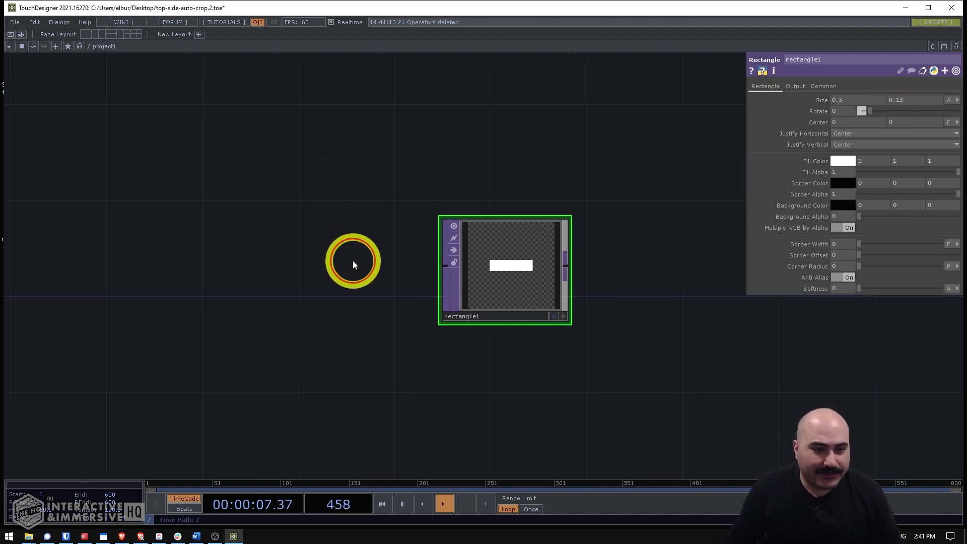
double_click(352, 260)
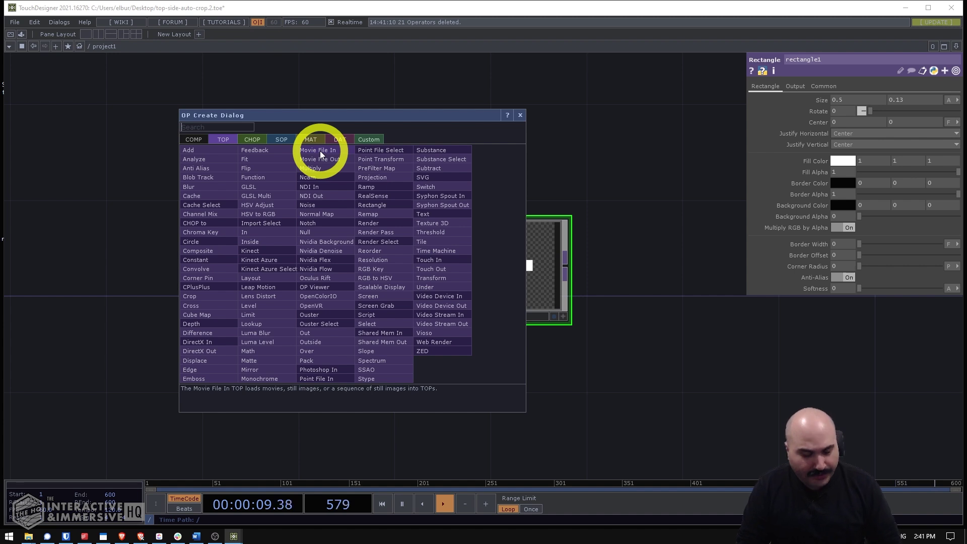
left_click(252, 141)
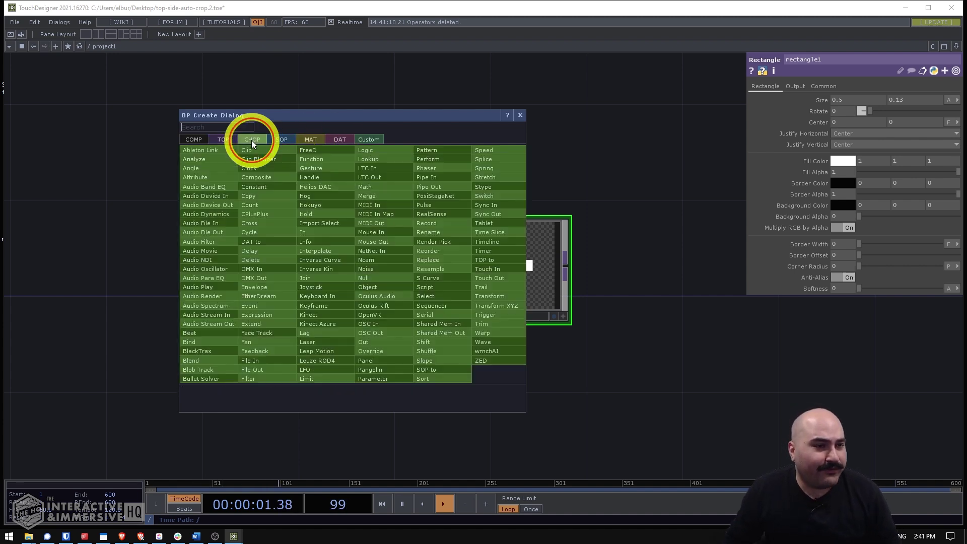
type("lfo")
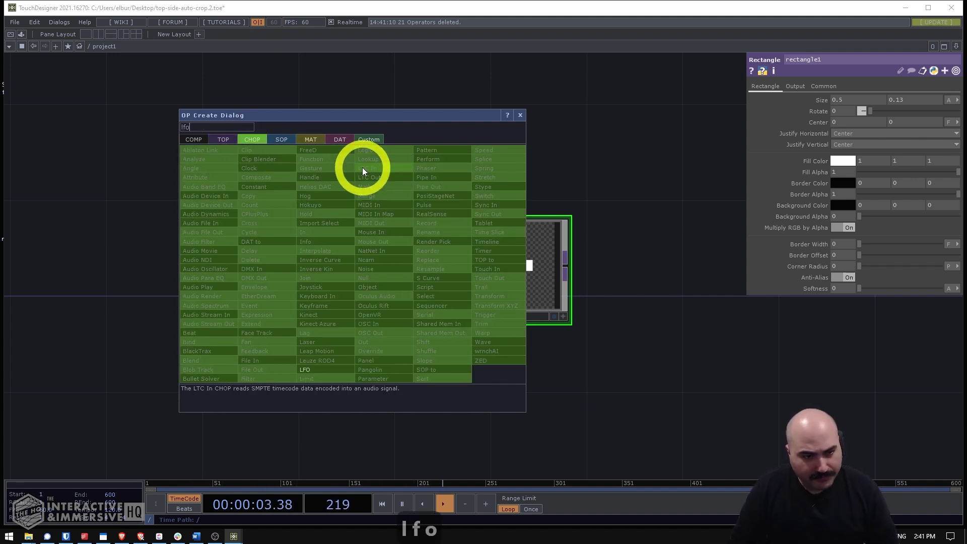
left_click(332, 370)
left_click(189, 272)
left_click_drag(223, 298, 191, 296)
Append a Math CHOP to the output of the LFO.
key("Tab")
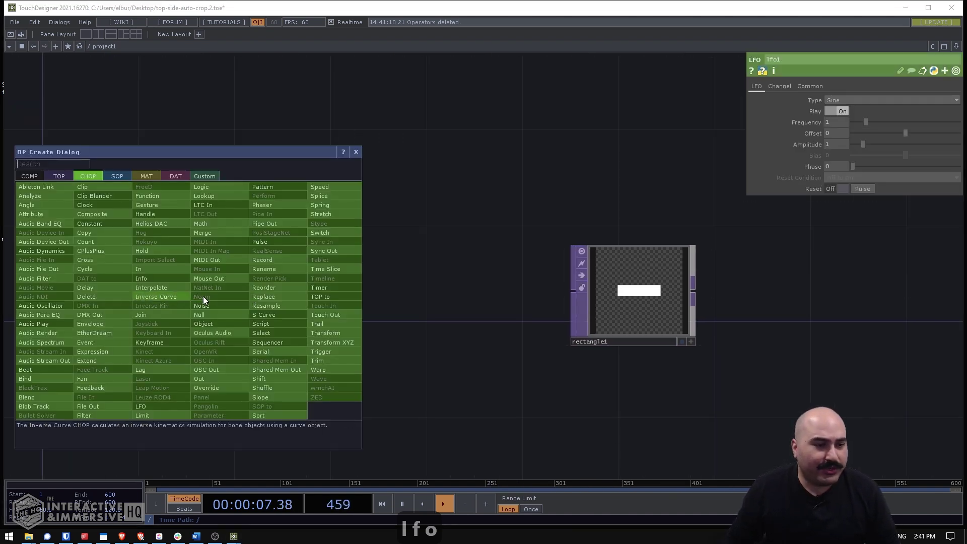
type("math")
key("Return")
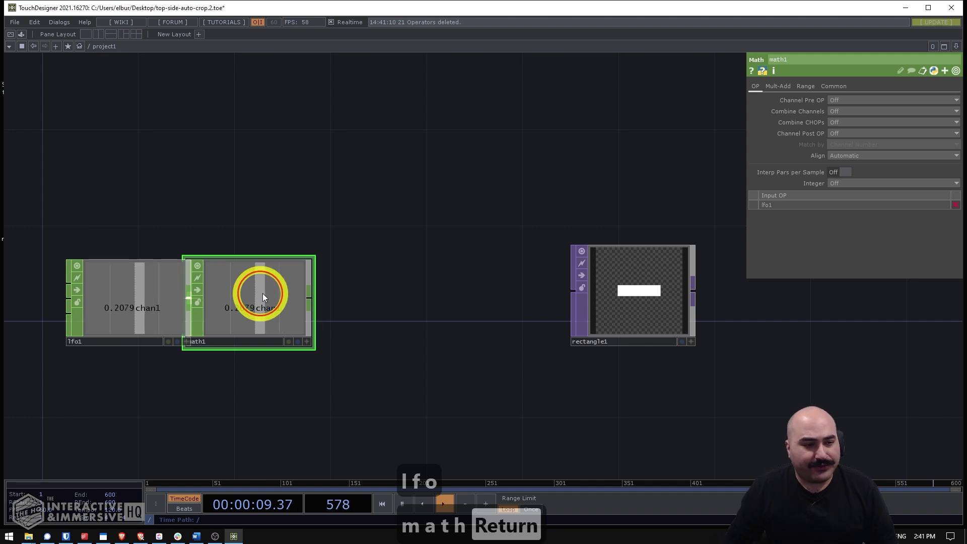
left_click(301, 298)
Append a Null CHOP to the Math output, placing it before the rectangle.
right_click(360, 298)
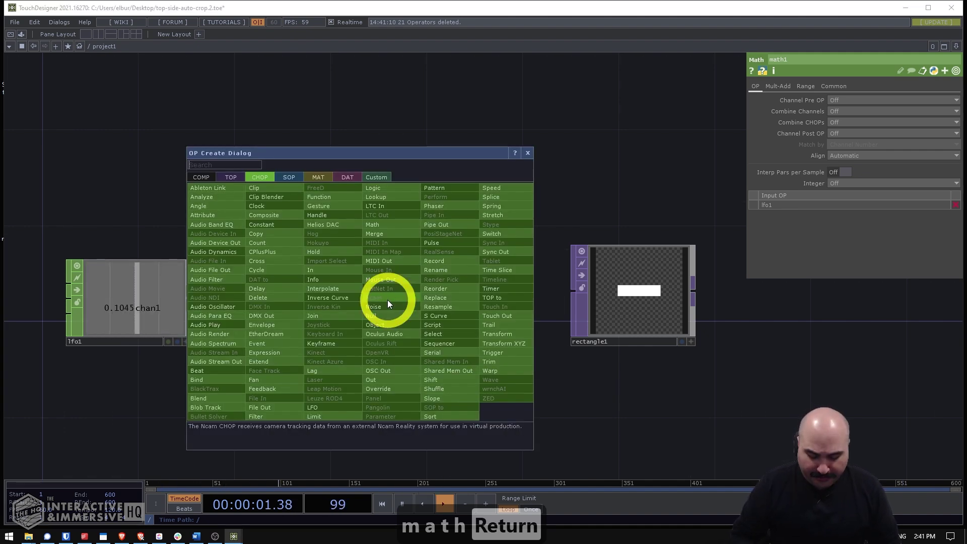
type("nul")
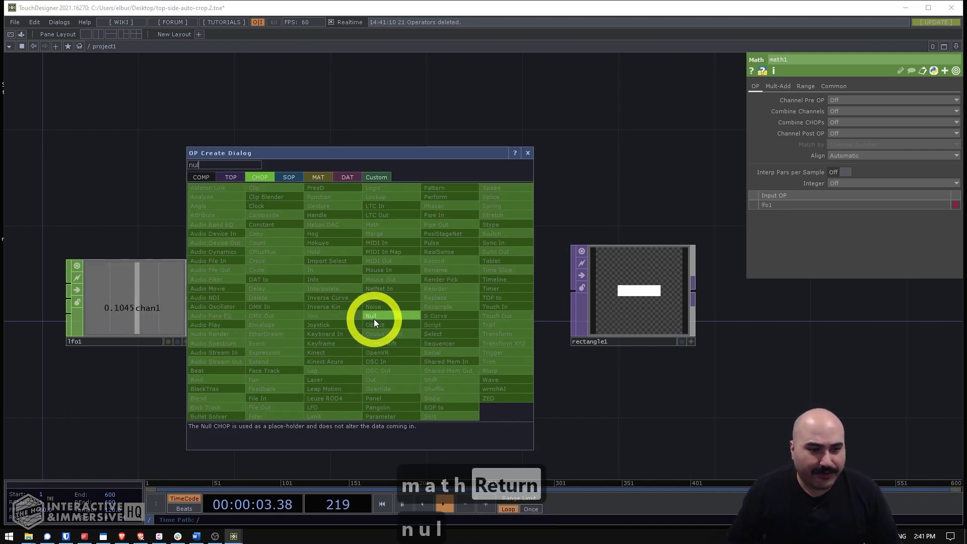
left_click(374, 317)
left_click(458, 302)
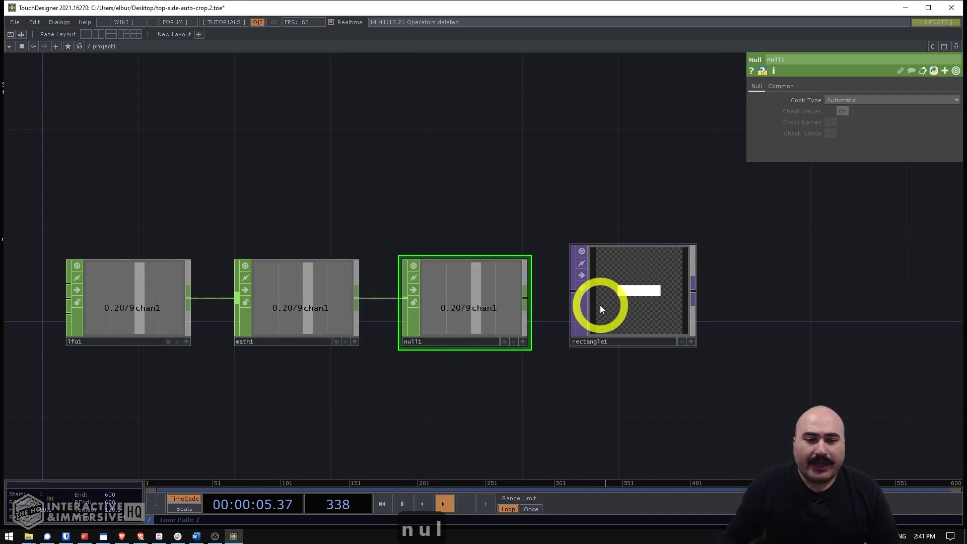
Drive the rectangle's Rotate parameter with a CHOP reference to the null1 channel chan1.
left_click(624, 290)
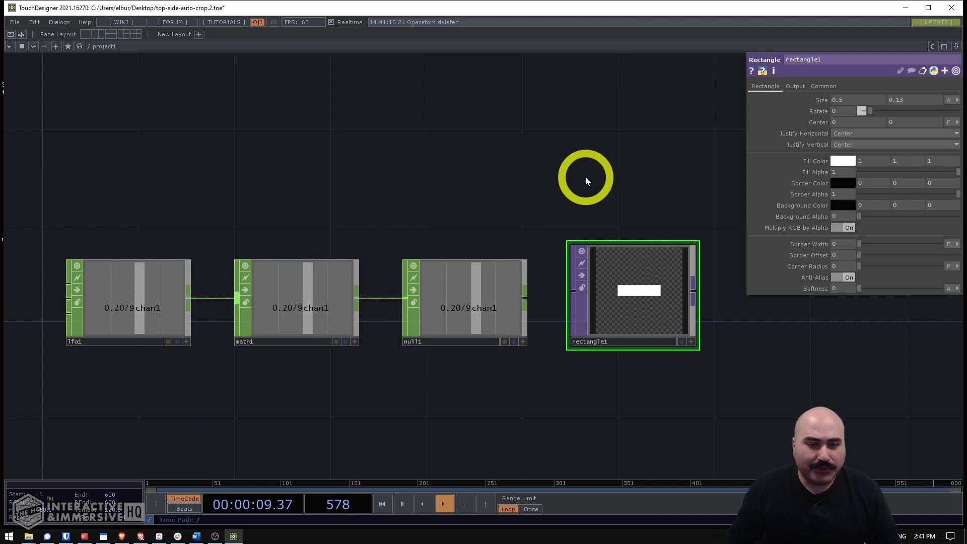
left_click(521, 341)
left_click_drag(474, 313, 840, 109)
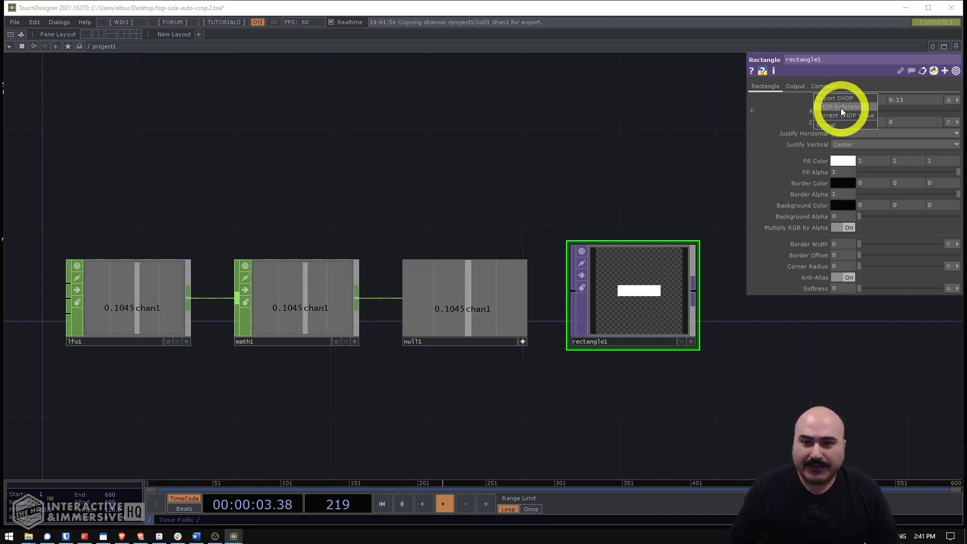
left_click(522, 342)
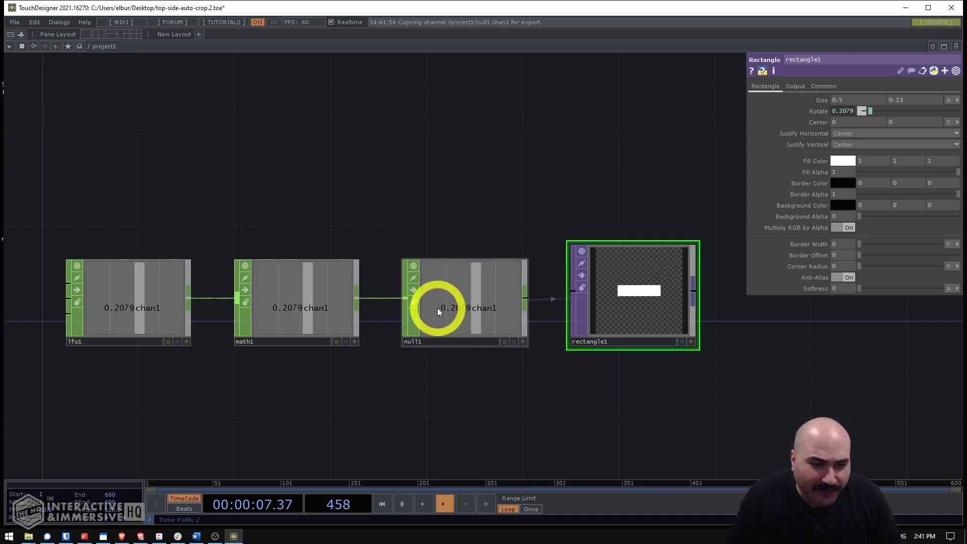
Set the lower From Range value of the Math CHOP to -1.
scroll(675, 269, "up", 5)
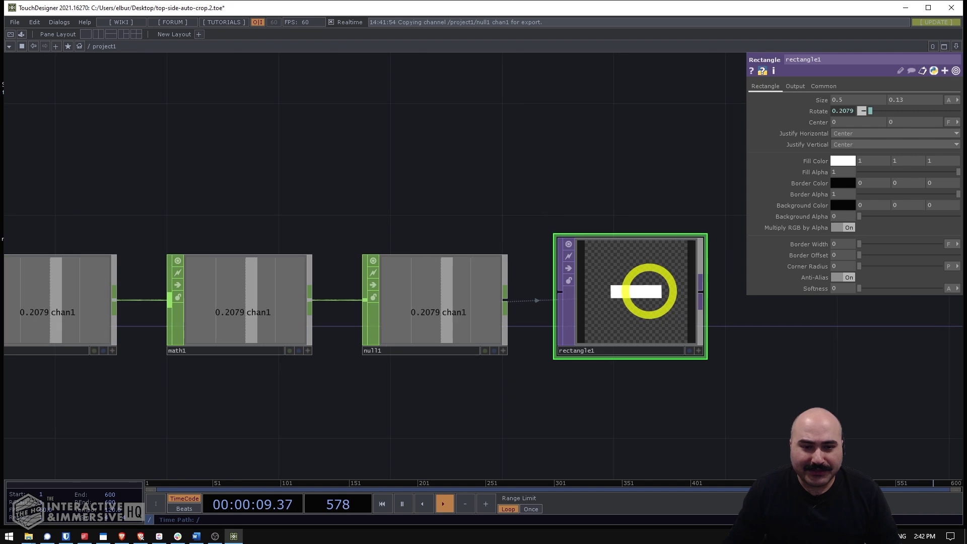
scroll(610, 278, "down", 6)
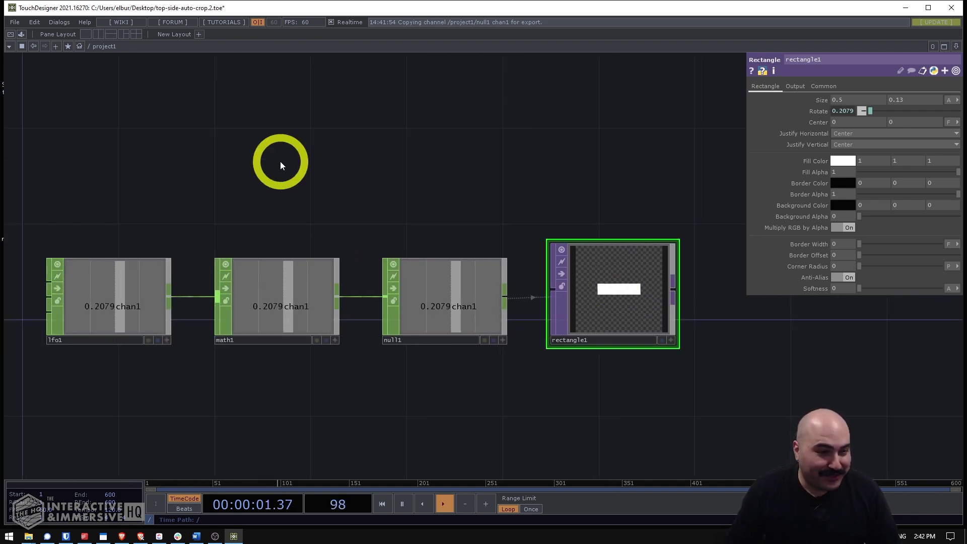
left_click(256, 268)
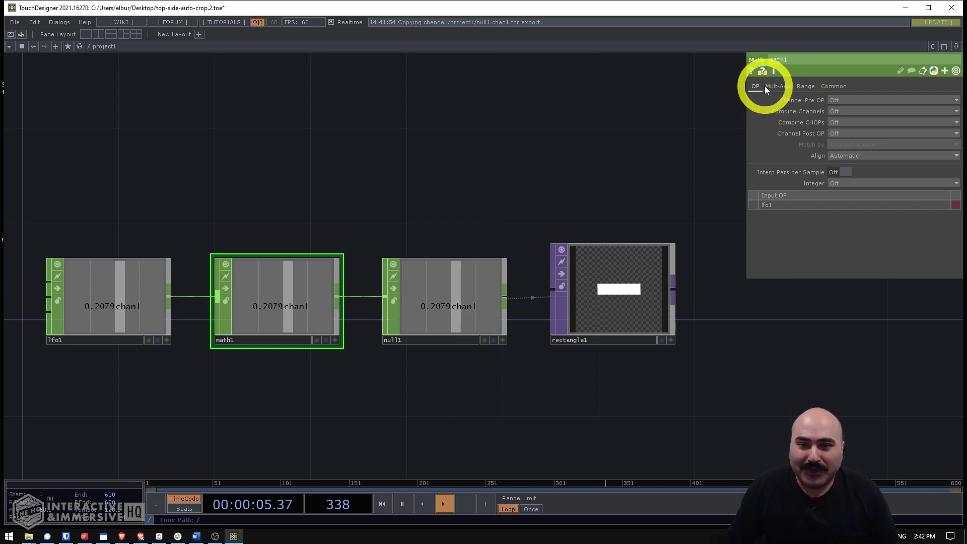
left_click(803, 86)
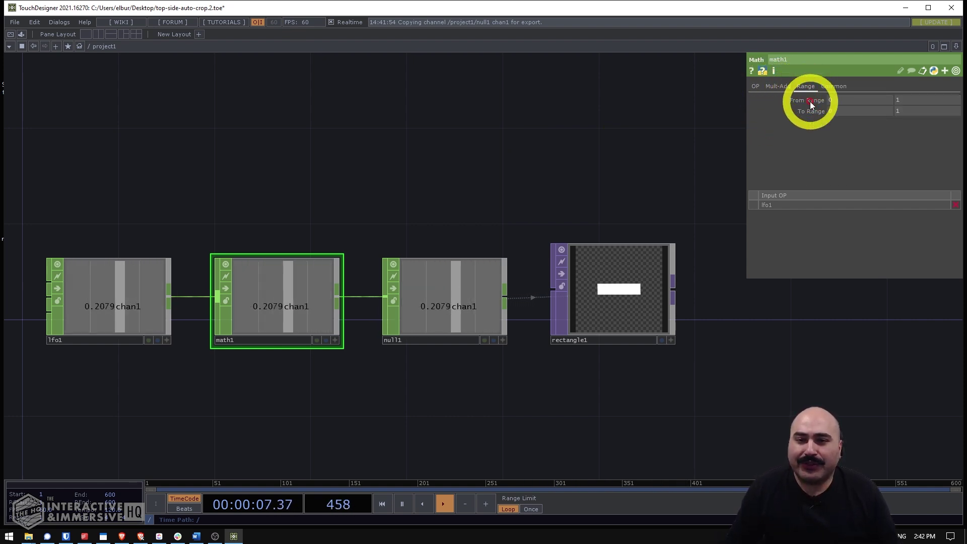
left_click(841, 99)
type("-")
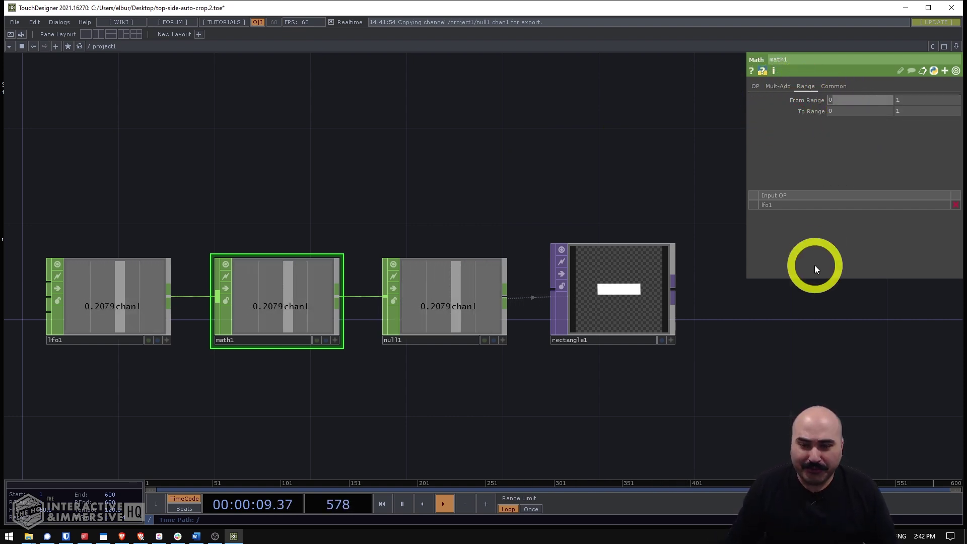
type("1")
key("Return")
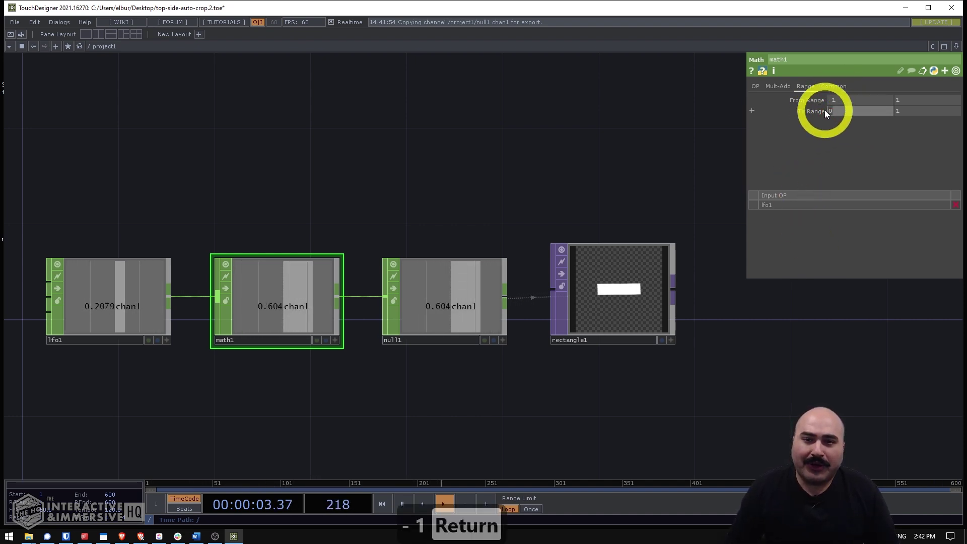
Set the upper To Range value of the Math CHOP to 360.
left_click(901, 114)
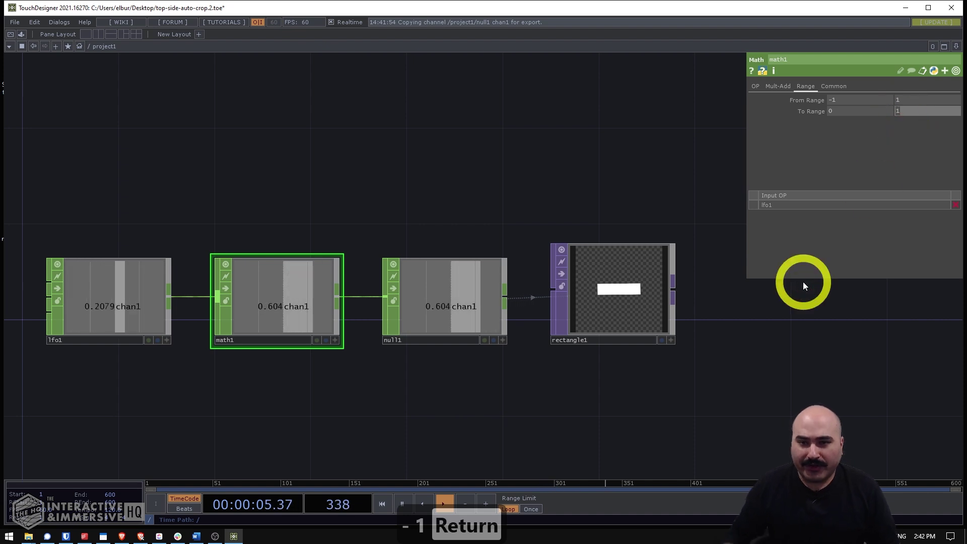
type("360")
key("Return")
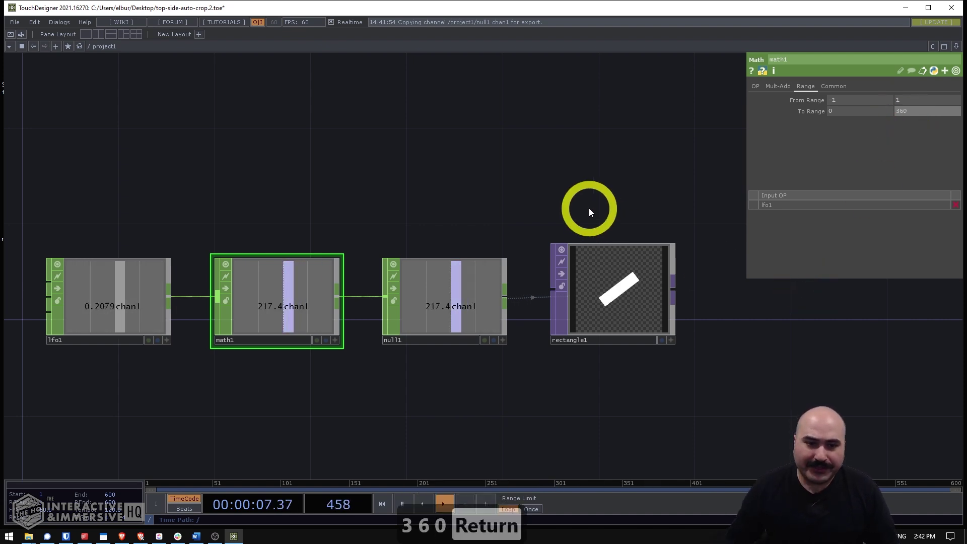
scroll(603, 324, "up", 3)
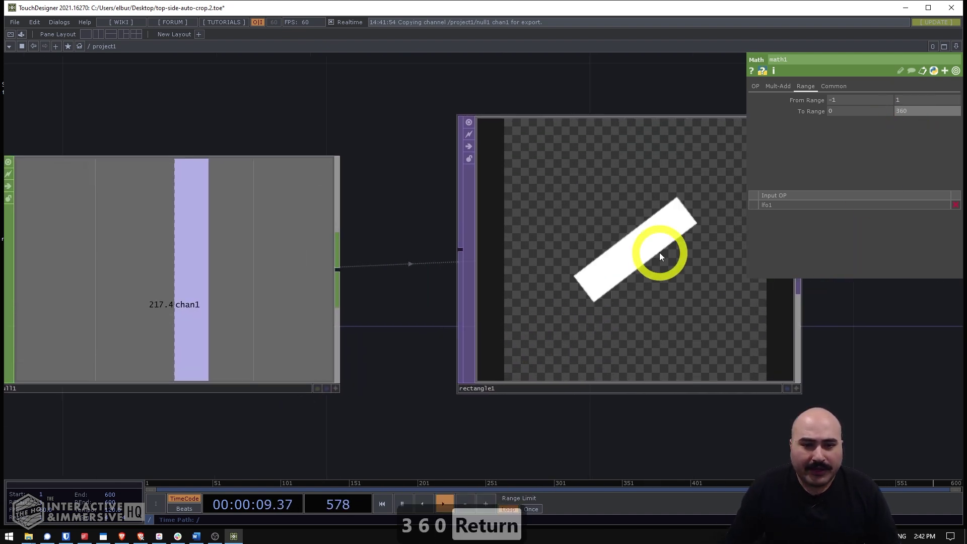
scroll(601, 296, "down", 3)
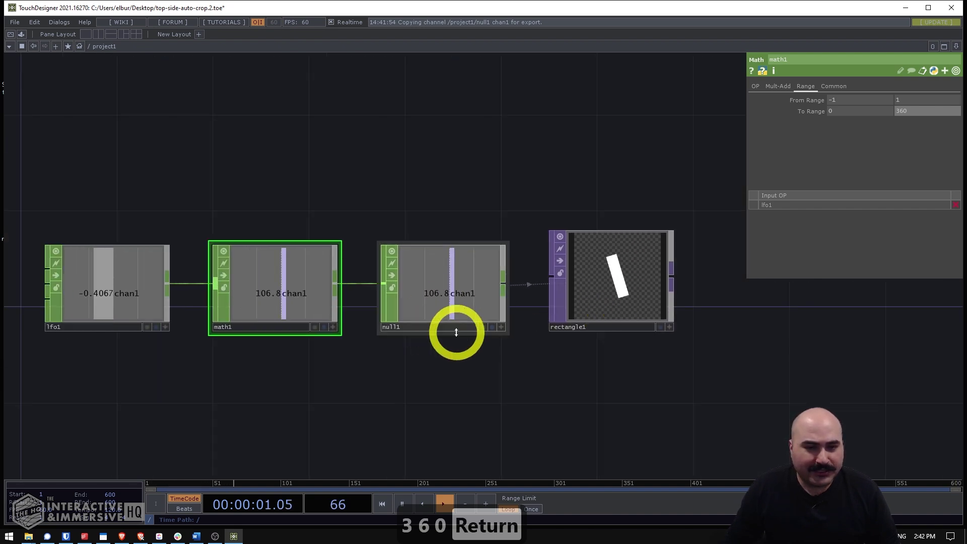
Slow the rectangle's rotation by setting the LFO's Frequency to 0.15.
left_click(133, 276)
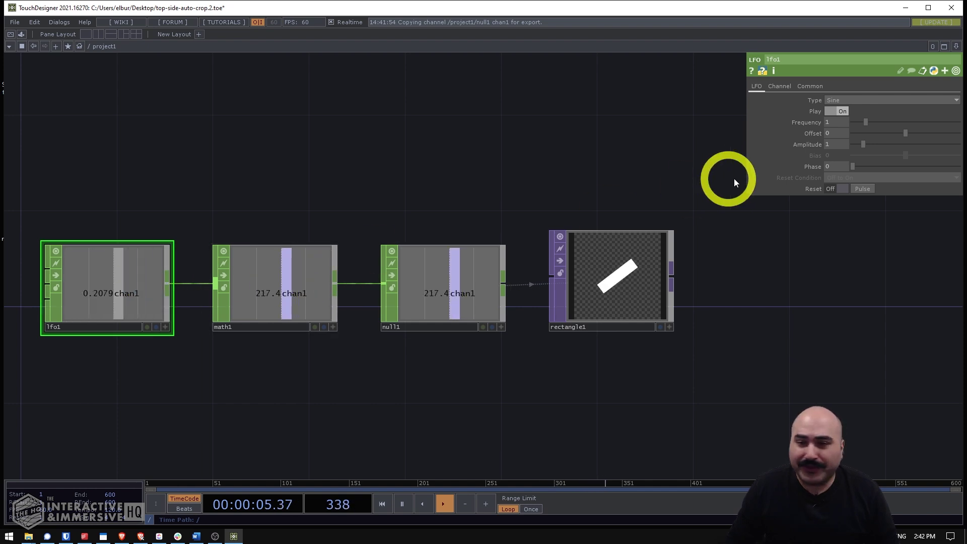
left_click_drag(864, 122, 856, 124)
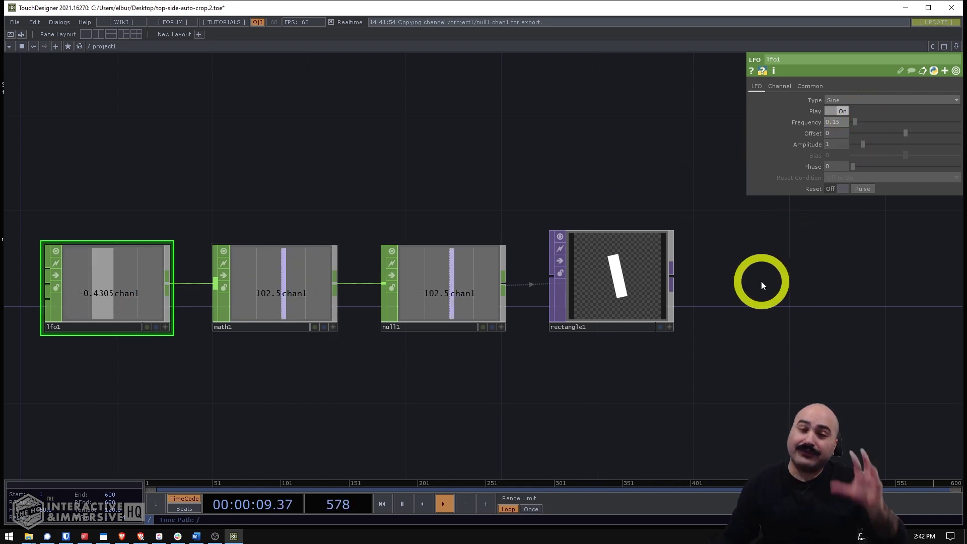
left_click_drag(760, 292, 619, 261)
scroll(533, 209, "up", 6)
scroll(494, 286, "down", 3)
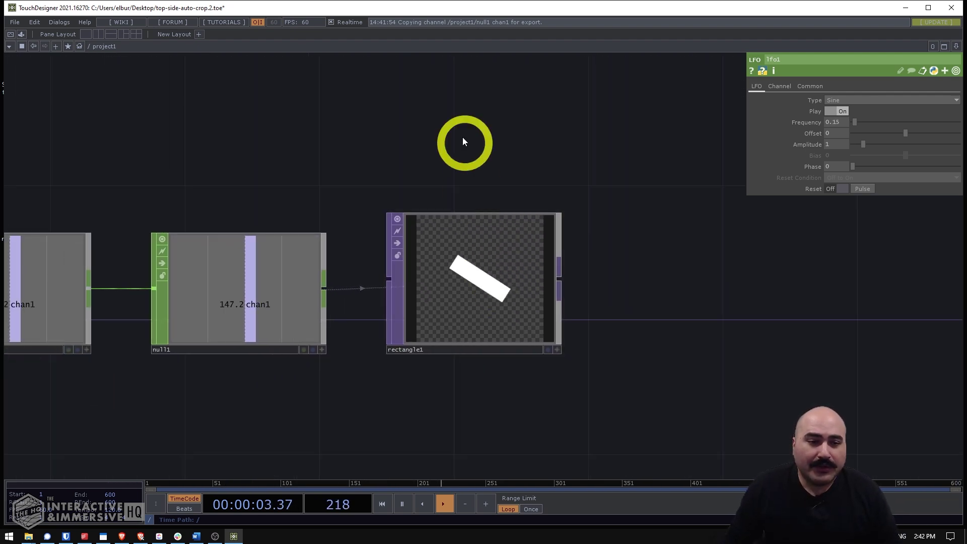
Add a Constant CHOP to the network above the rectangle.
left_click_drag(465, 129, 467, 190)
scroll(458, 161, "down", 2)
key("Tab")
type("c")
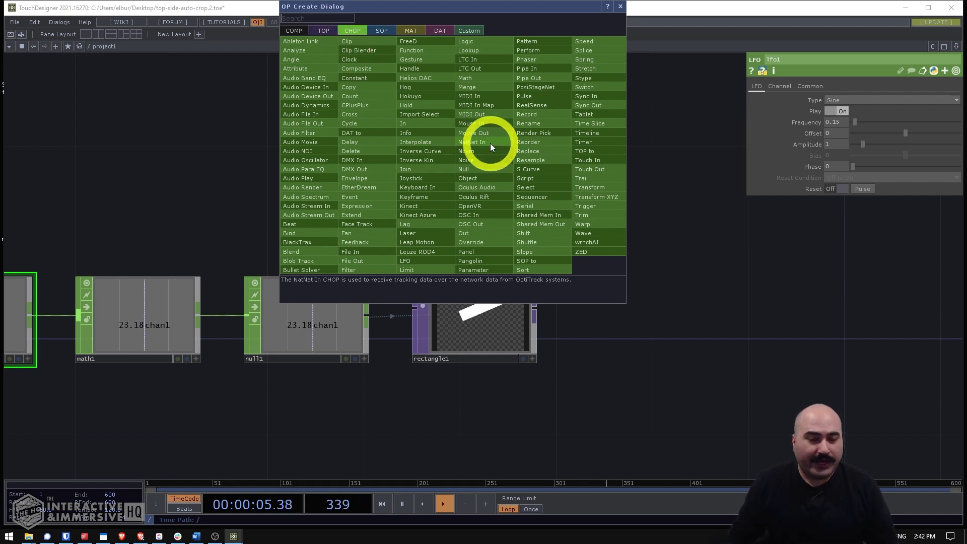
type("ons")
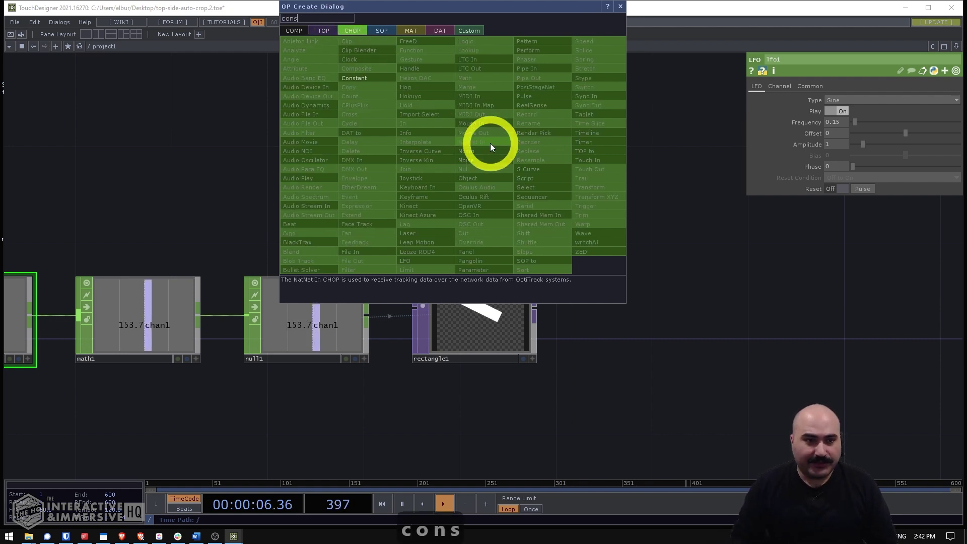
left_click(355, 77)
left_click(476, 177)
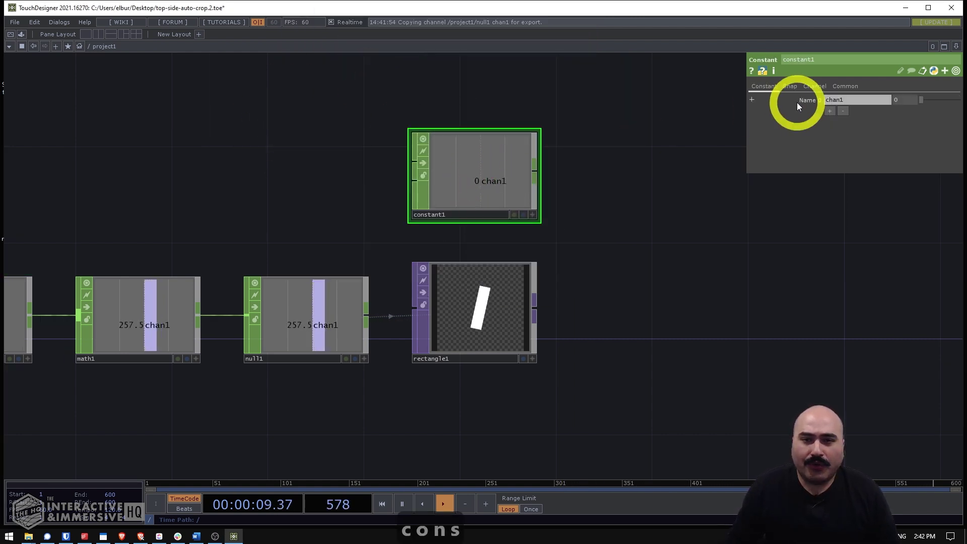
Name the Constant CHOP's first channel width and add a second channel named height.
left_click(853, 100)
type("wid")
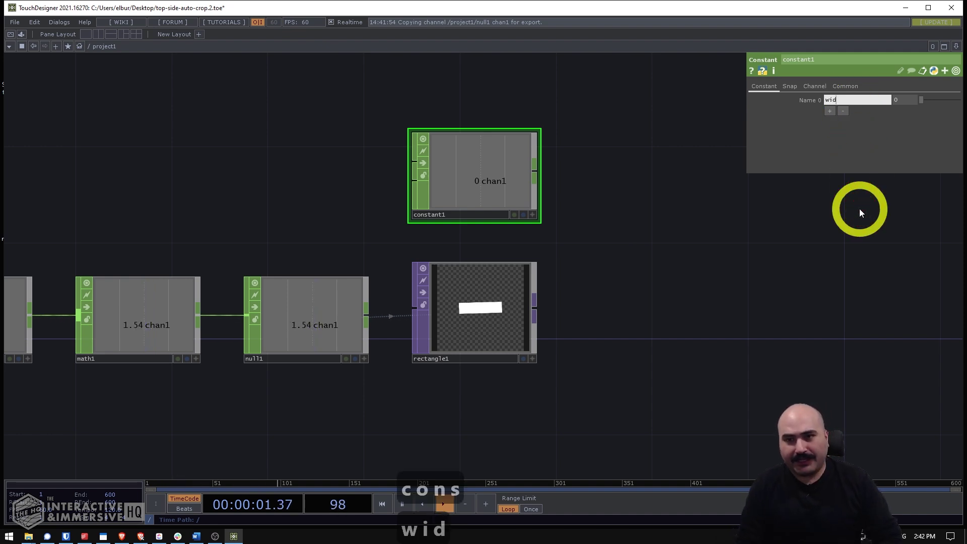
type("th")
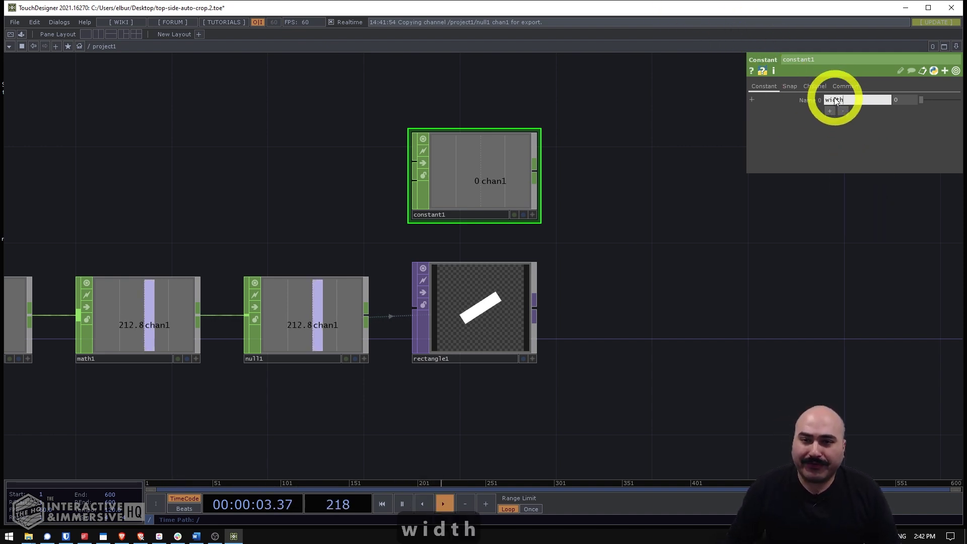
left_click(828, 113)
left_click(833, 113)
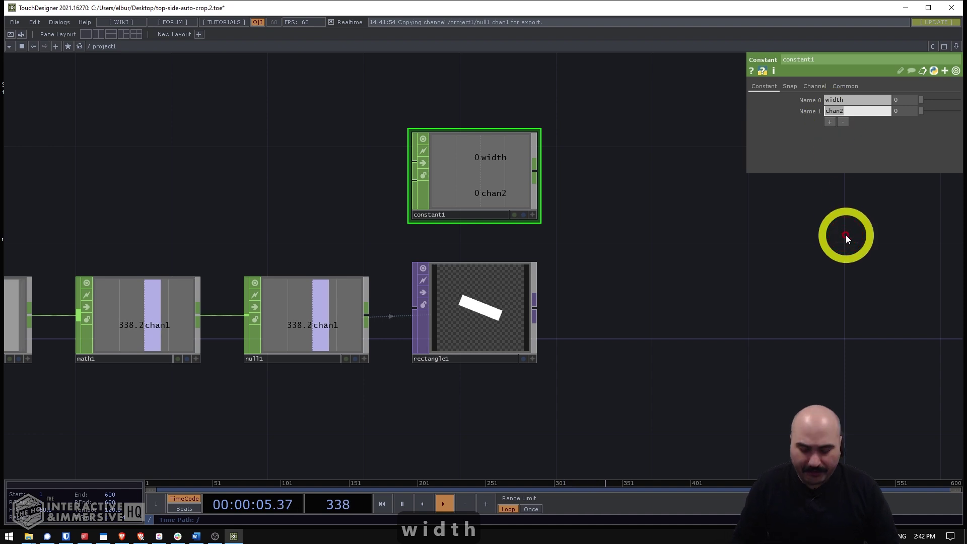
type("height")
key("Return")
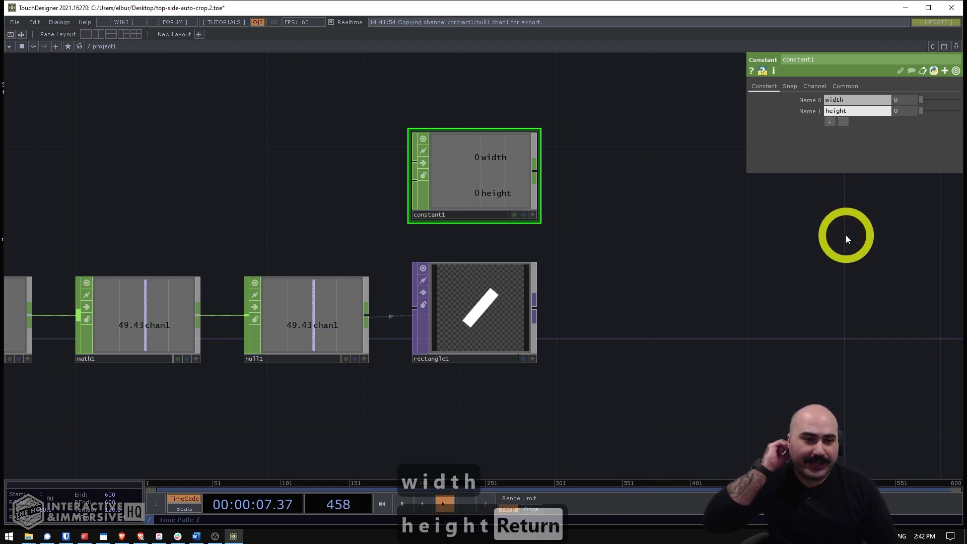
Drive the Constant's width value with op('rectangle1').width and its height value with op('rectangle1').height.
left_click(807, 111)
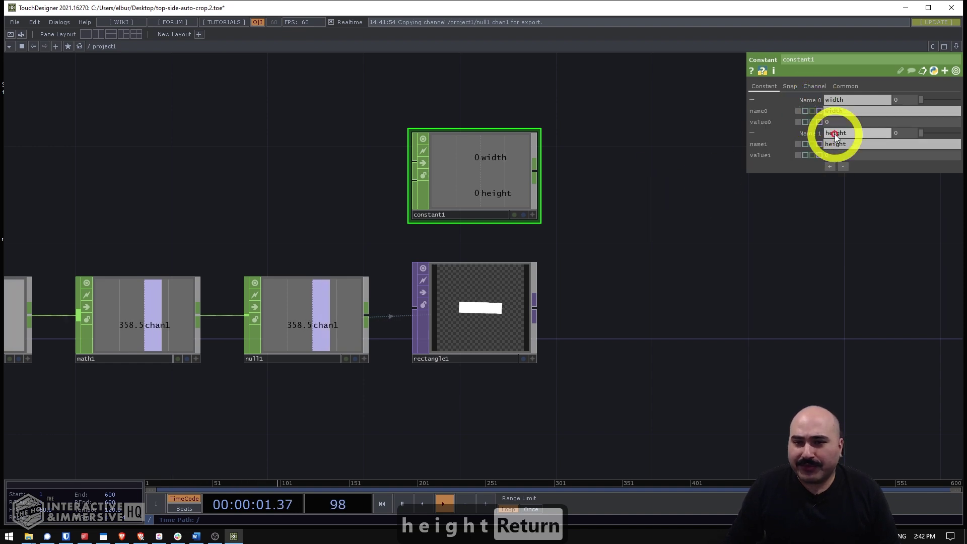
left_click(493, 281)
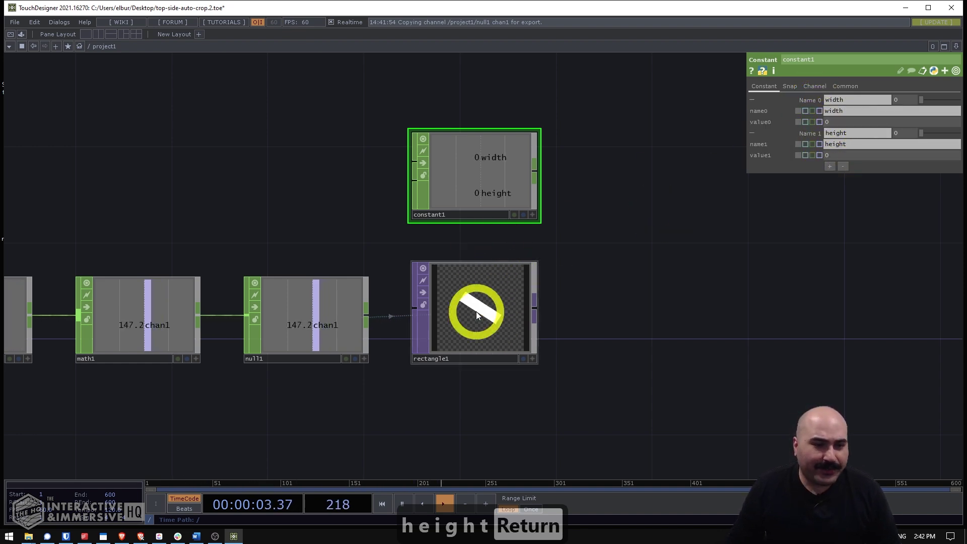
left_click(465, 318)
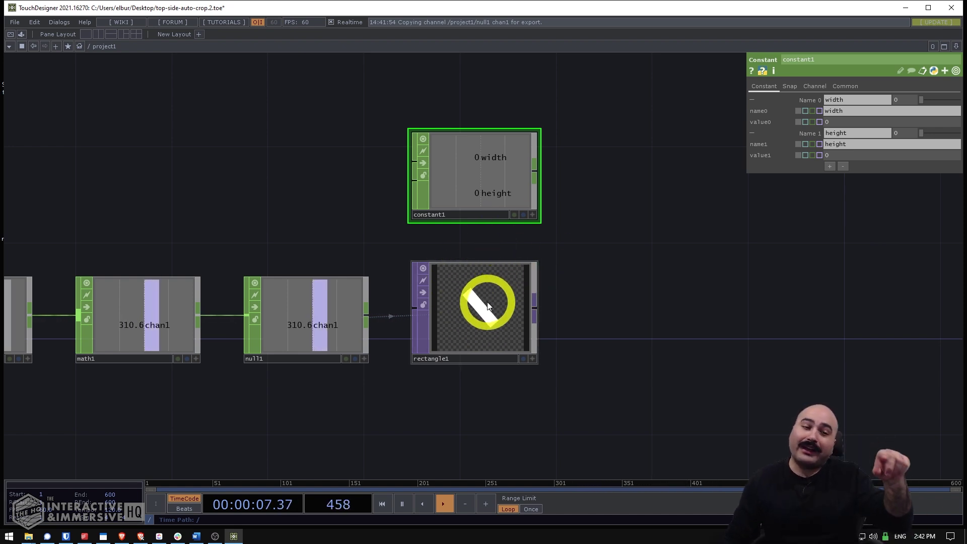
left_click(835, 124)
left_click(785, 363)
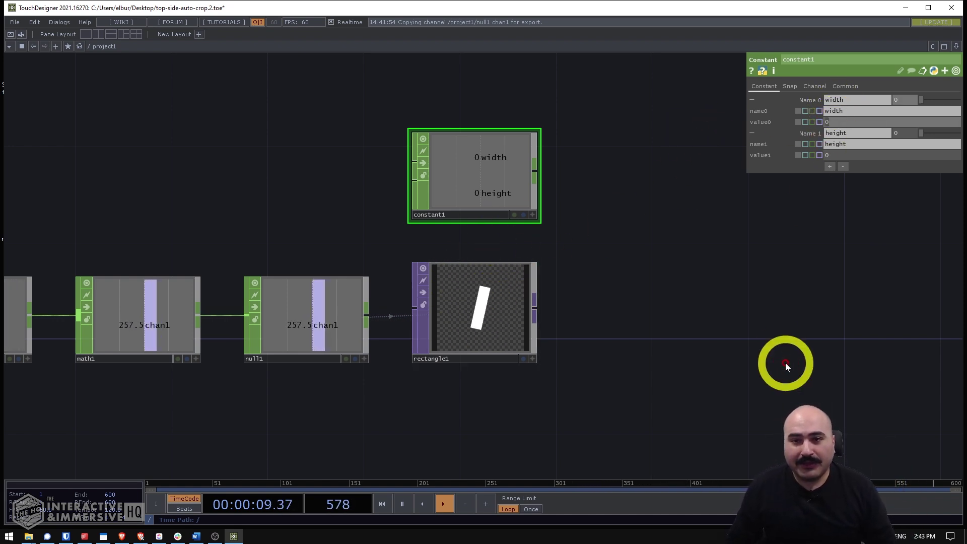
type("op('rectangle1')")
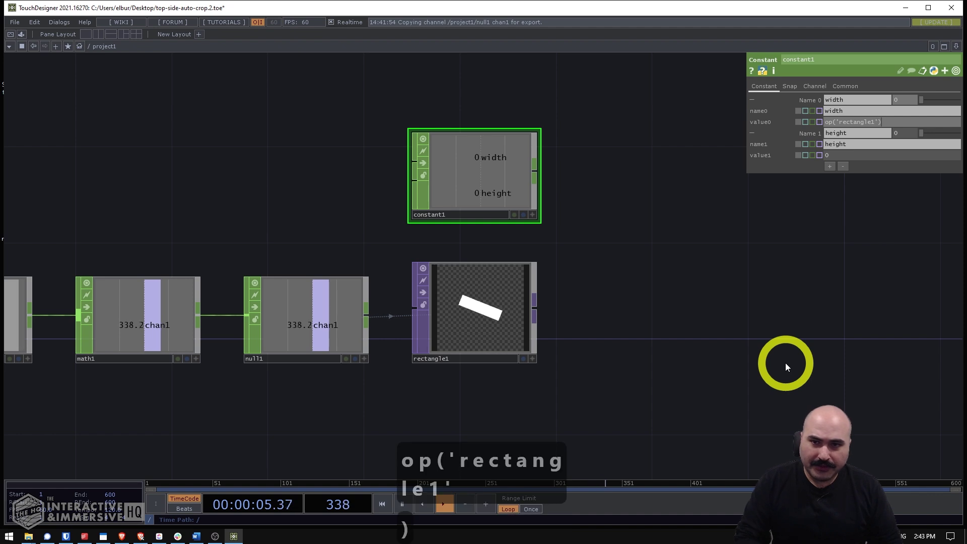
type(".width")
key("Return")
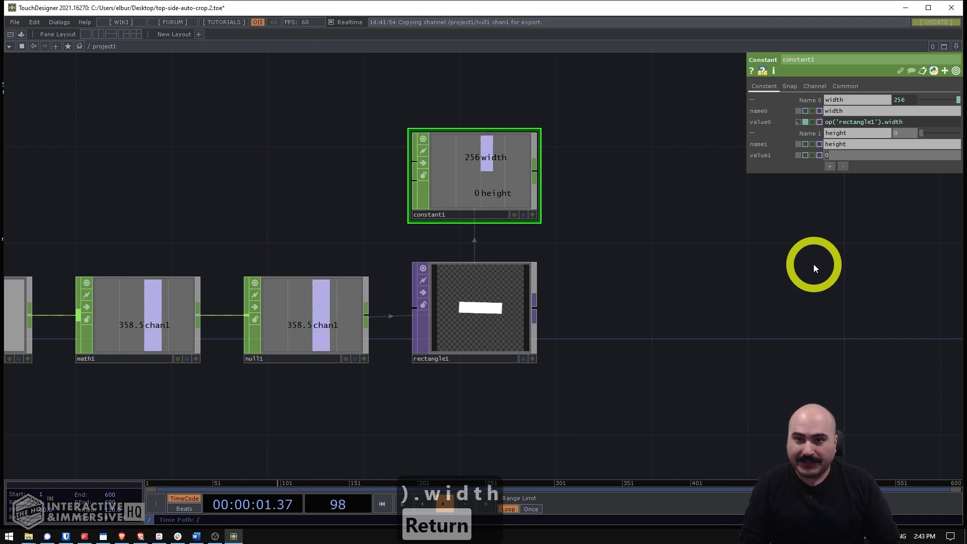
type("op('rectangle1').height")
key("Return")
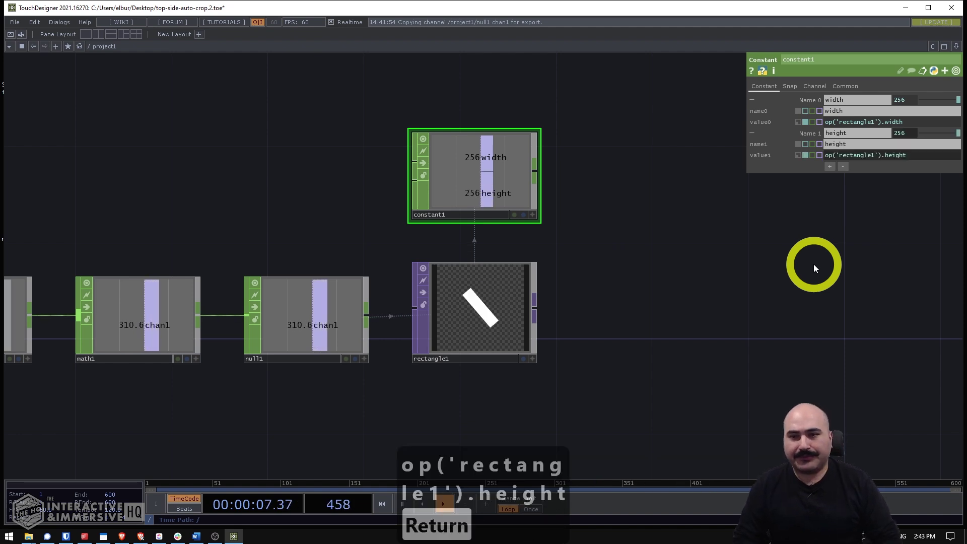
Add a Crop TOP beyond the rectangle, leaving a gap, and connect the rectangle's output to its input.
scroll(440, 169, "down", 4)
left_click_drag(167, 153, 598, 282)
double_click(642, 238)
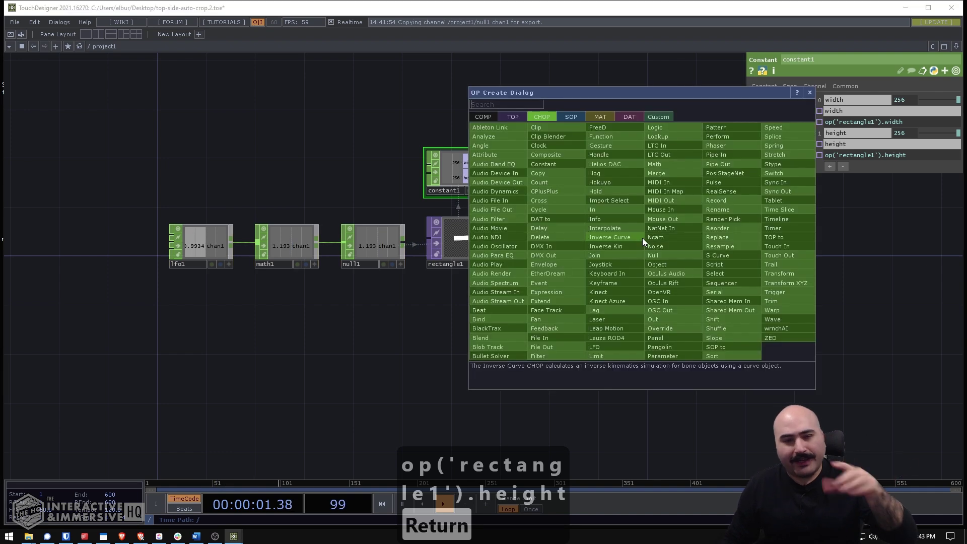
left_click(513, 116)
type("crop")
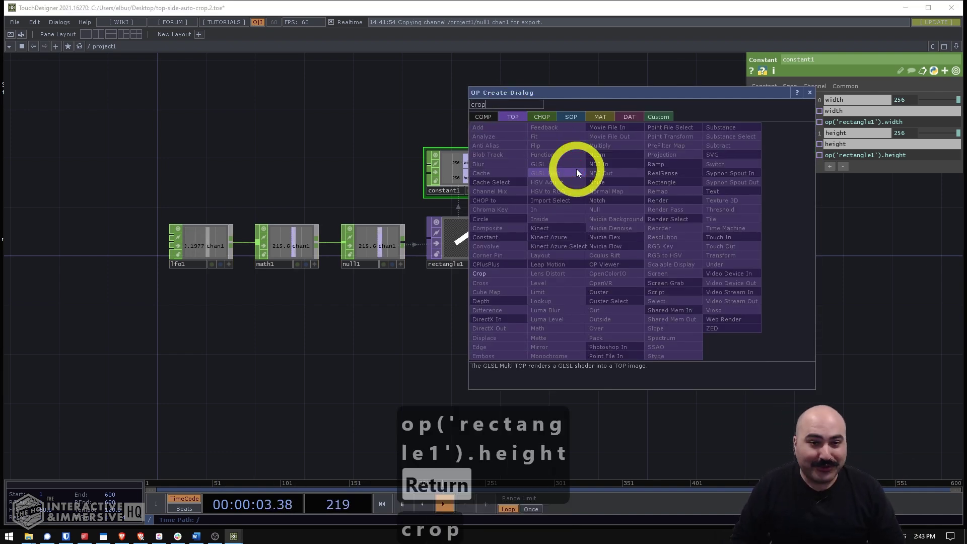
left_click(502, 274)
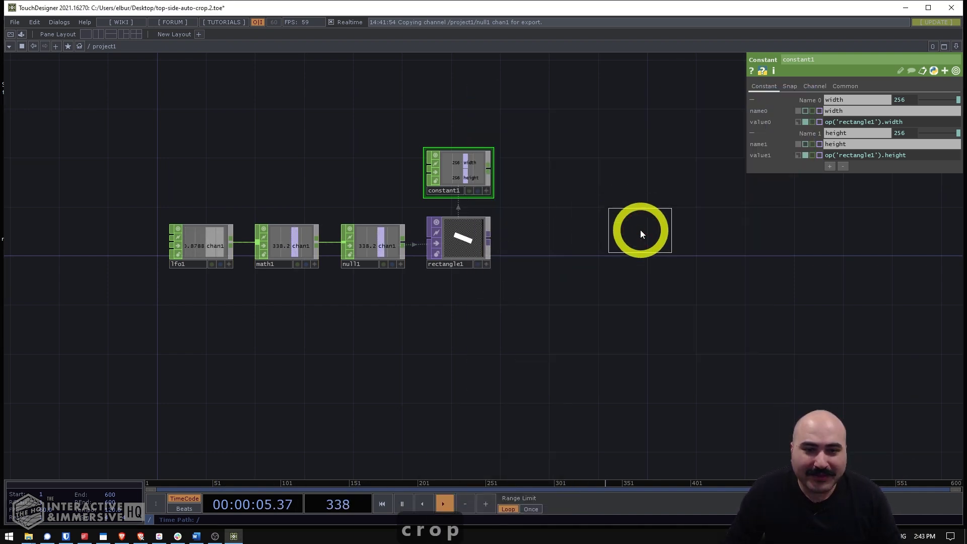
left_click(620, 248)
left_click_drag(490, 238, 602, 241)
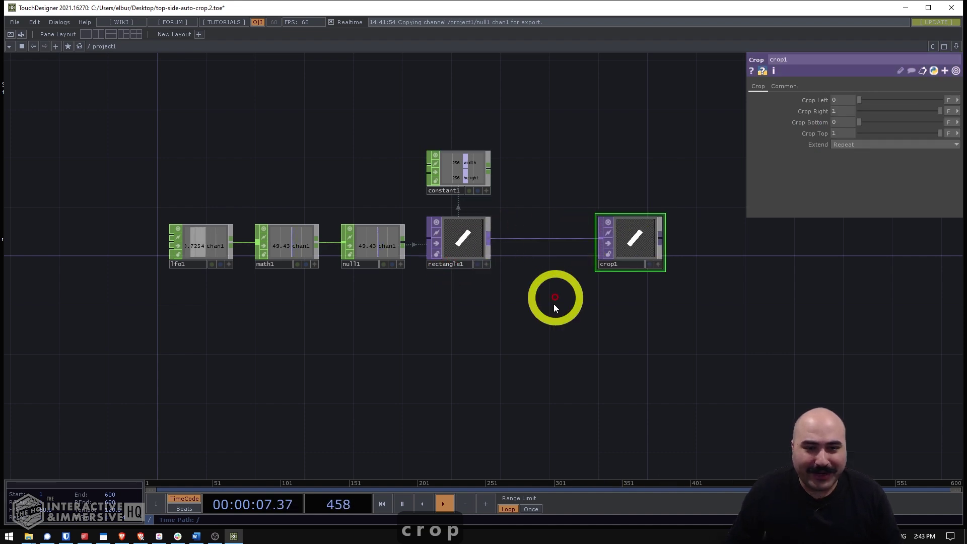
scroll(637, 229, "up", 5)
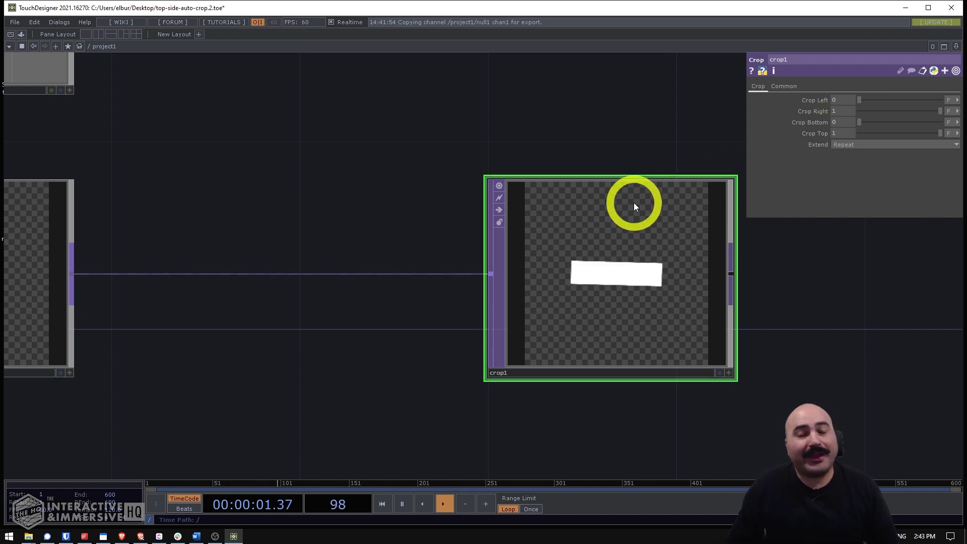
scroll(633, 202, "up", 2)
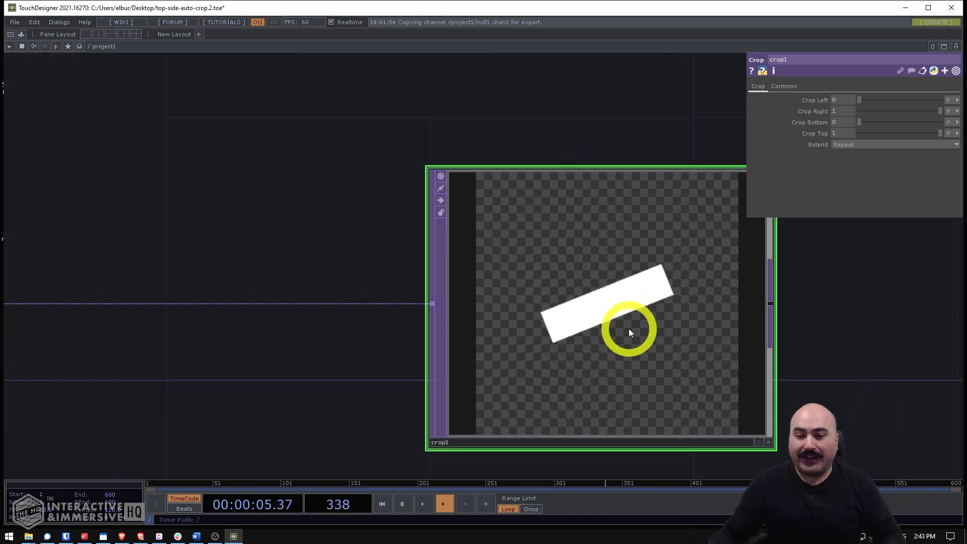
scroll(628, 328, "down", 3)
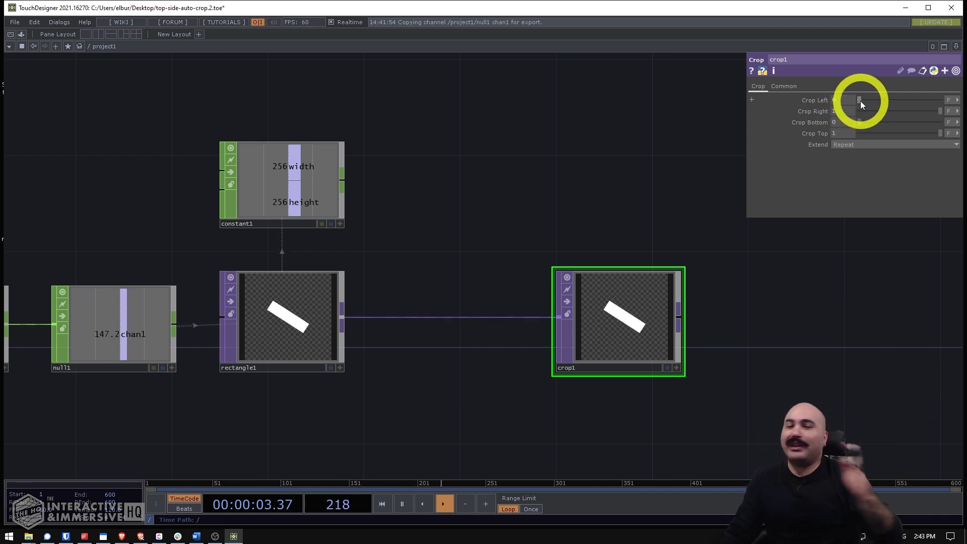
mouse_move(860, 101)
left_mouse_down()
mouse_move(937, 100)
mouse_move(847, 98)
mouse_move(942, 100)
mouse_move(853, 102)
left_mouse_up()
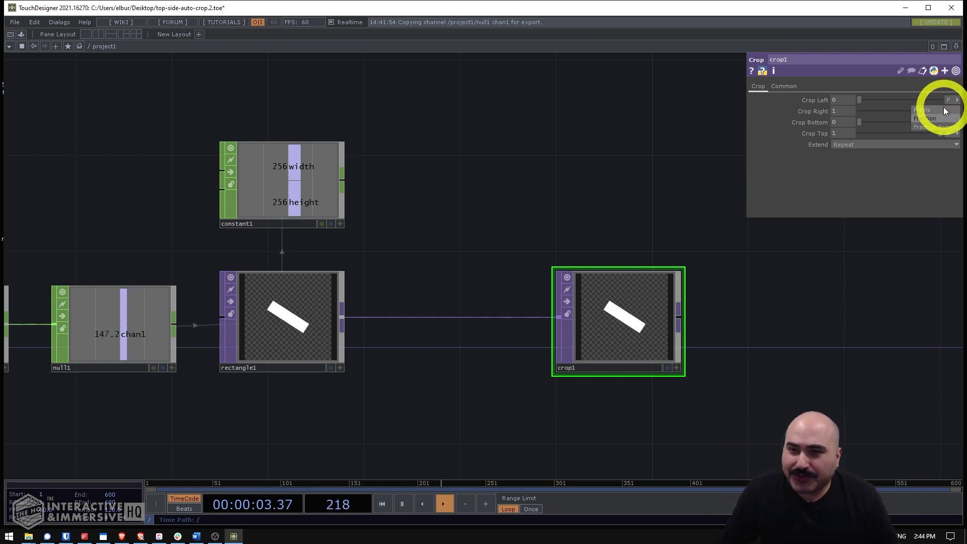
Change the units of the Crop TOP's Left, Right, Bottom and Top parameters to pixels.
left_click(955, 112)
left_click(938, 123)
left_click(952, 123)
left_click(934, 133)
left_click(949, 133)
left_click(941, 144)
Move the Crop TOP farther away from the rectangle to make room for more operators between them.
left_click_drag(748, 321, 731, 243)
scroll(698, 277, "down", 3)
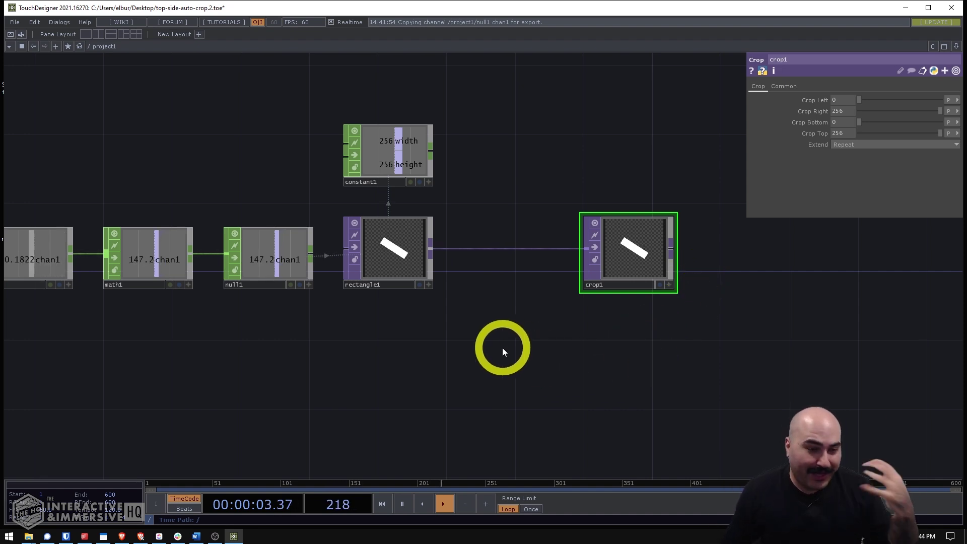
left_click_drag(467, 359, 503, 334)
left_click_drag(659, 238, 743, 237)
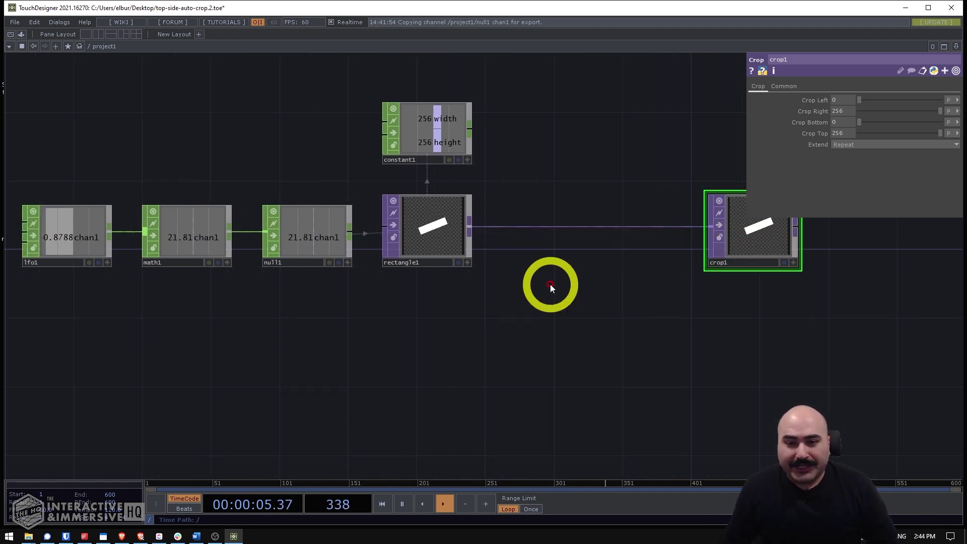
Add a TOP to CHOP directly below the rectangle.
left_click(420, 231)
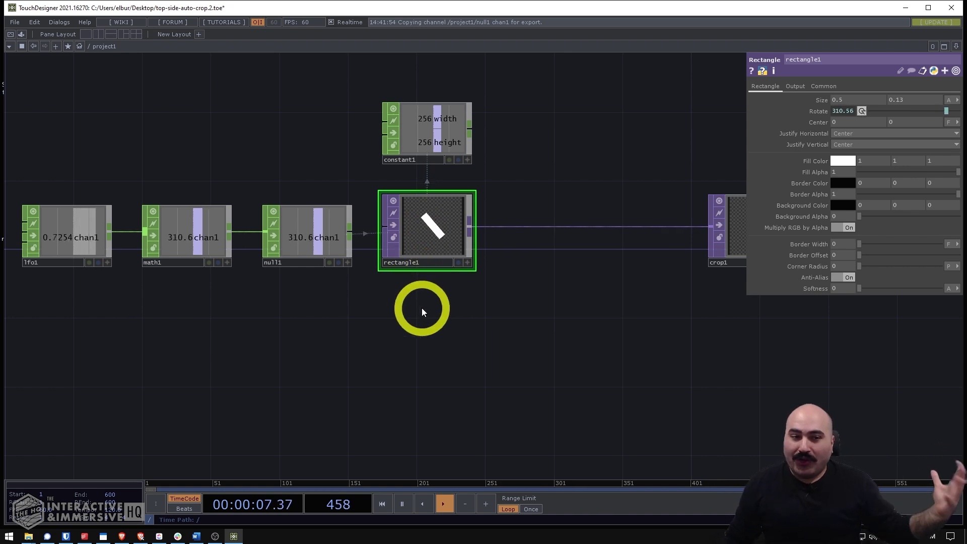
double_click(415, 325)
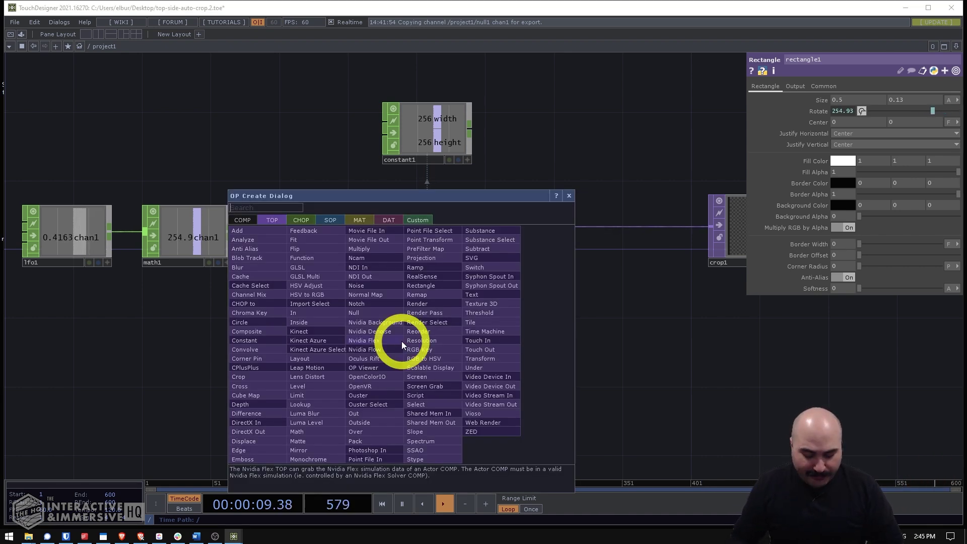
type("top")
left_click(300, 219)
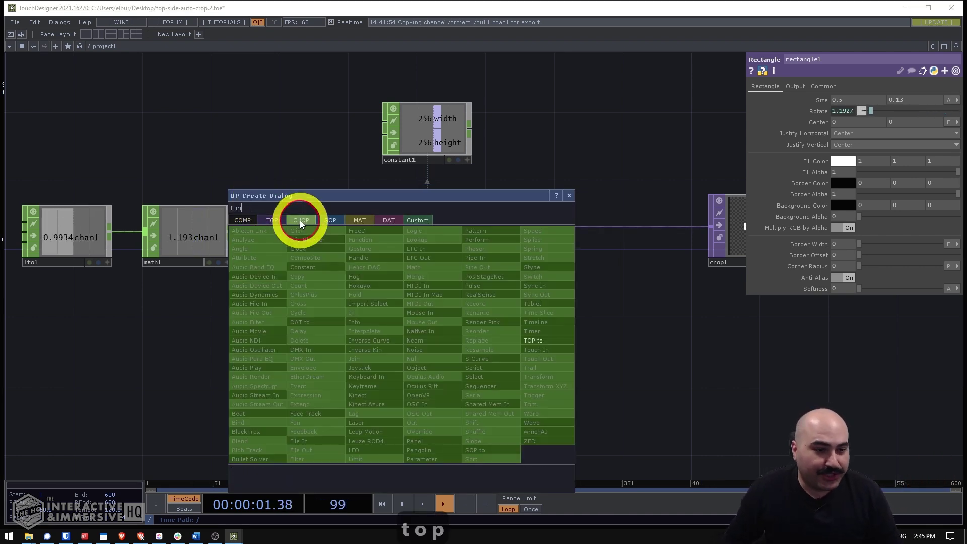
left_click(534, 340)
left_click(431, 328)
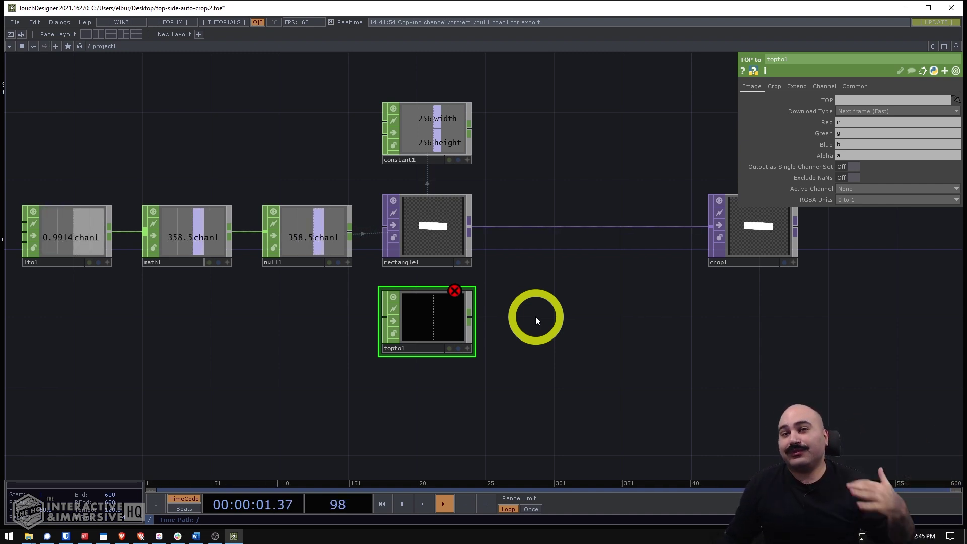
Examine the TOP to CHOP's crop parameters and the rectangle TOP's information.
scroll(458, 308, "up", 3)
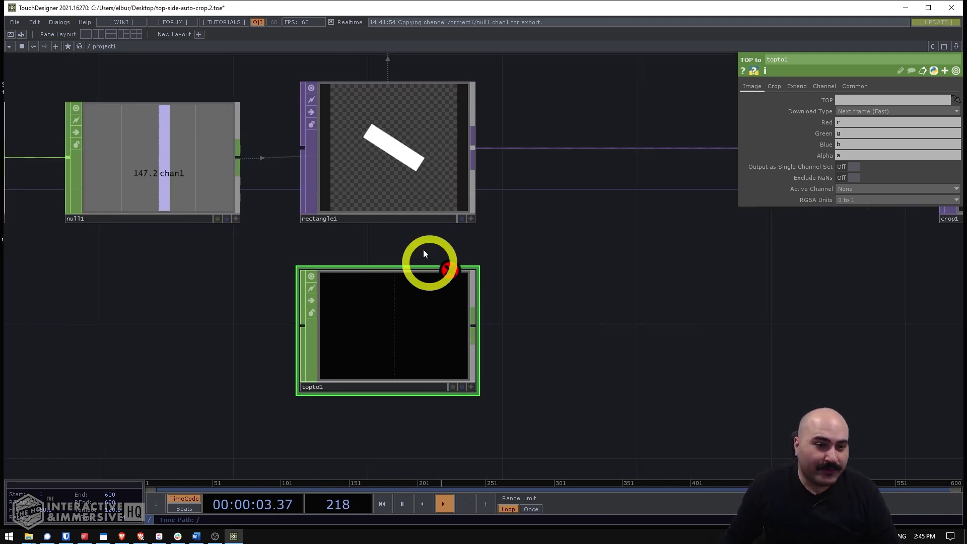
scroll(392, 155, "down", 3)
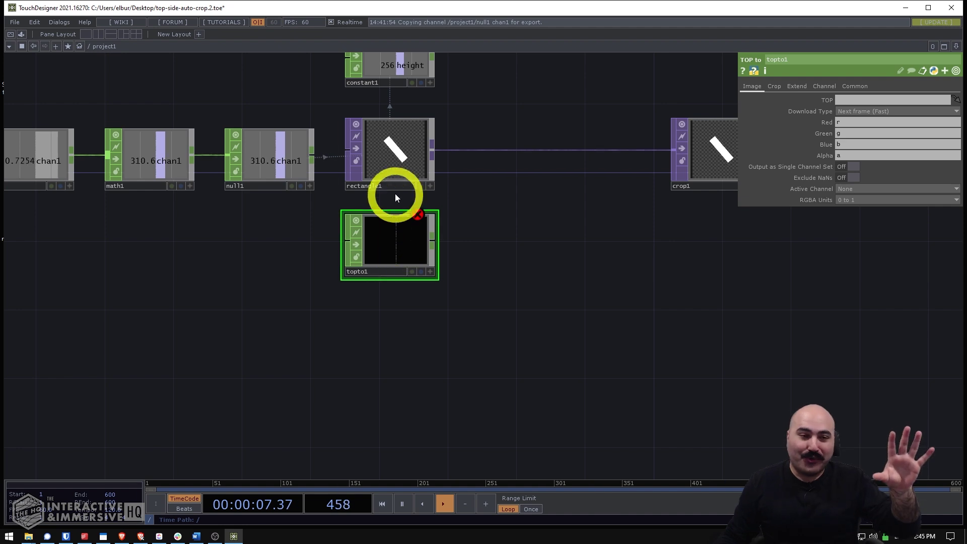
left_click(400, 162)
left_click_drag(493, 210, 522, 298)
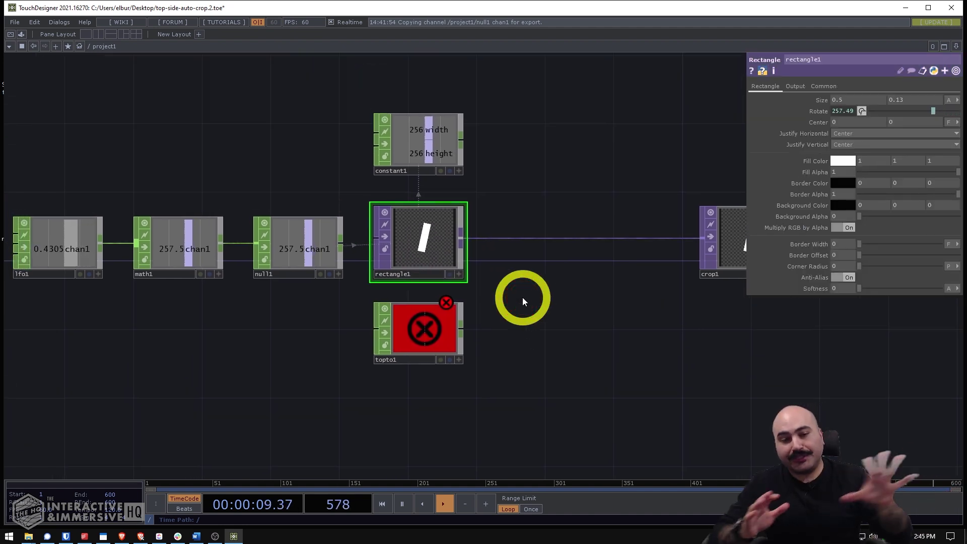
left_click(446, 322)
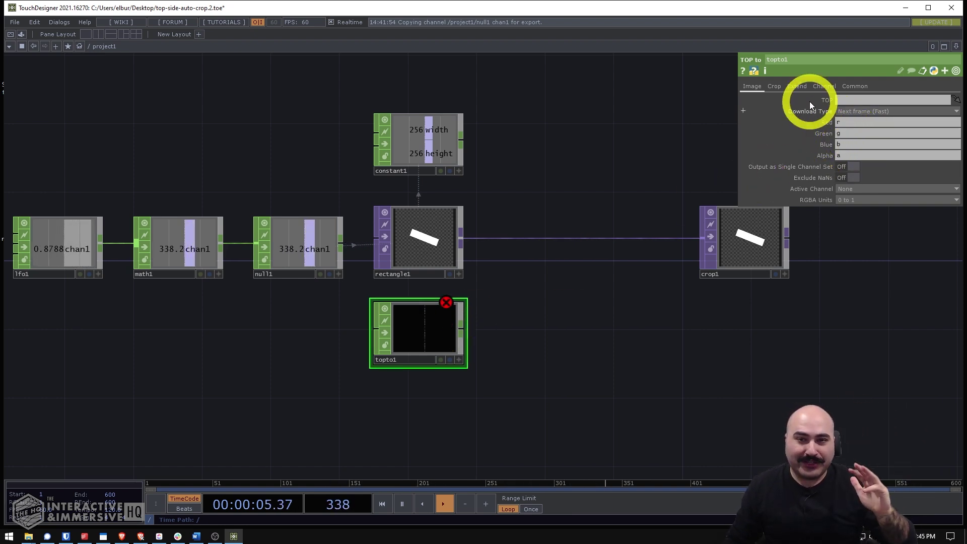
left_click(774, 87)
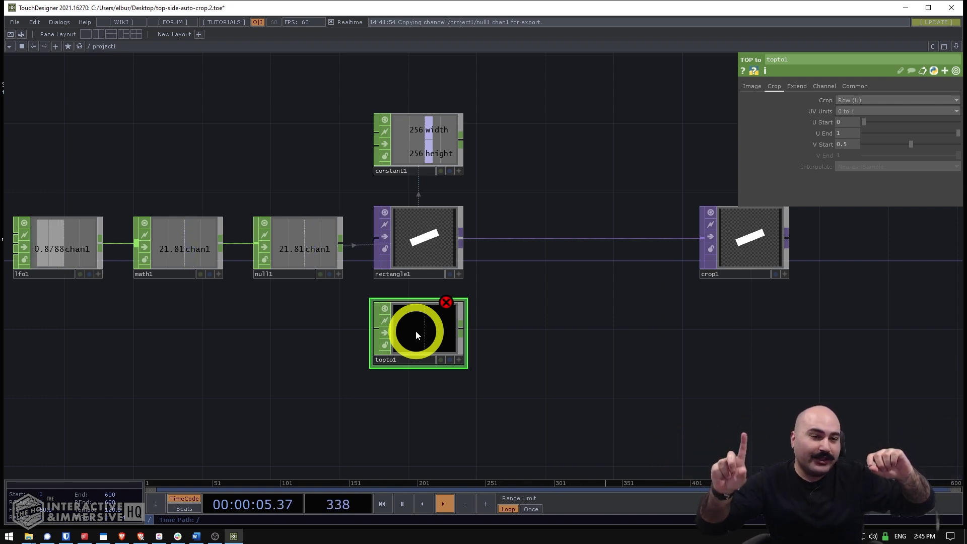
left_click(426, 252)
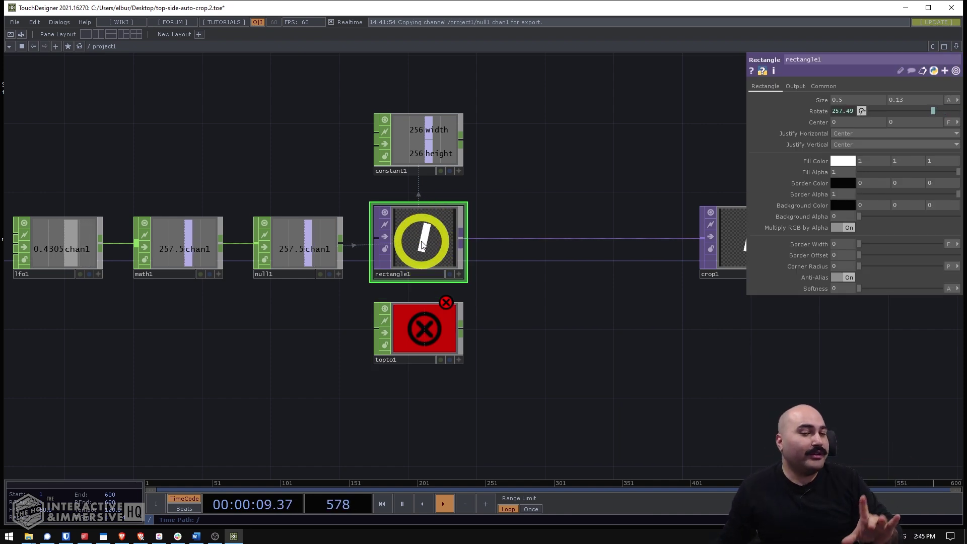
middle_click(422, 240)
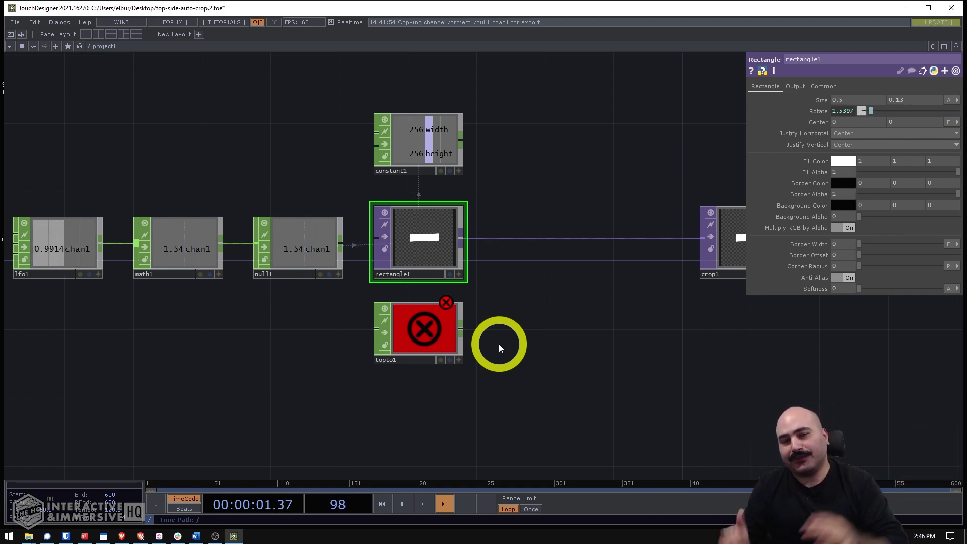
Assign rectangle1 as the source TOP of the TOP to CHOP.
left_click(431, 322)
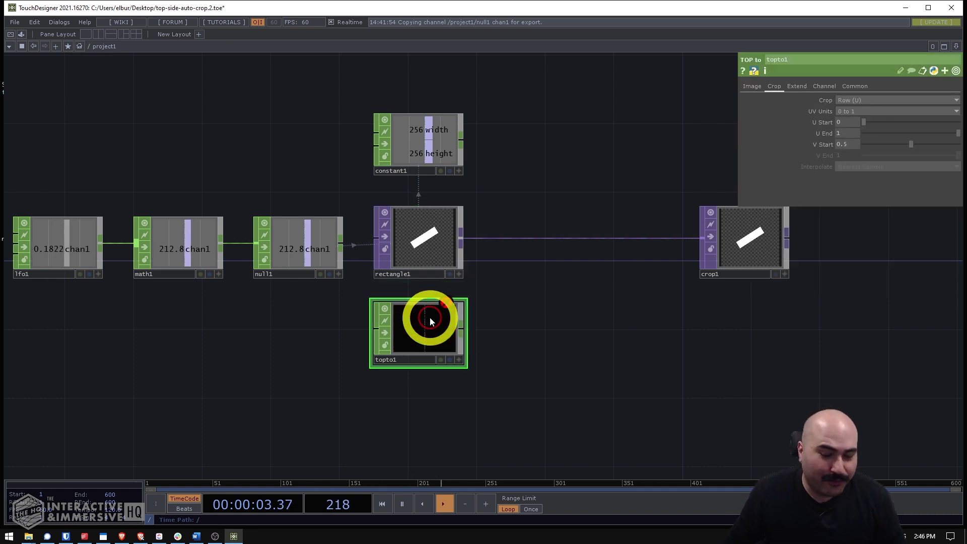
left_click(415, 229)
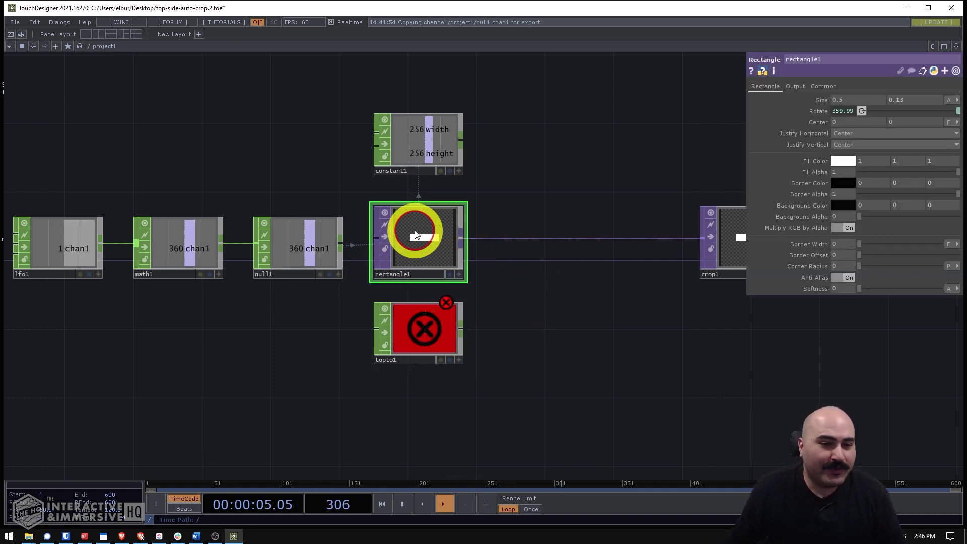
left_click(420, 323)
left_click(751, 88)
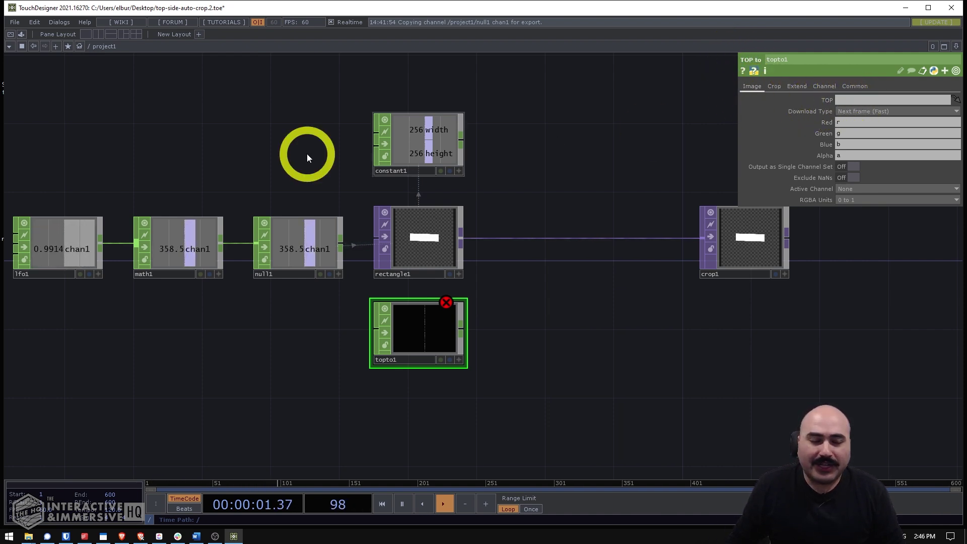
left_click_drag(423, 244, 853, 100)
left_click(421, 331)
Examine the TOP to CHOP's r, g, b and a curves against the rotating rectangle, pausing and resuming the timeline.
scroll(414, 337, "up", 5)
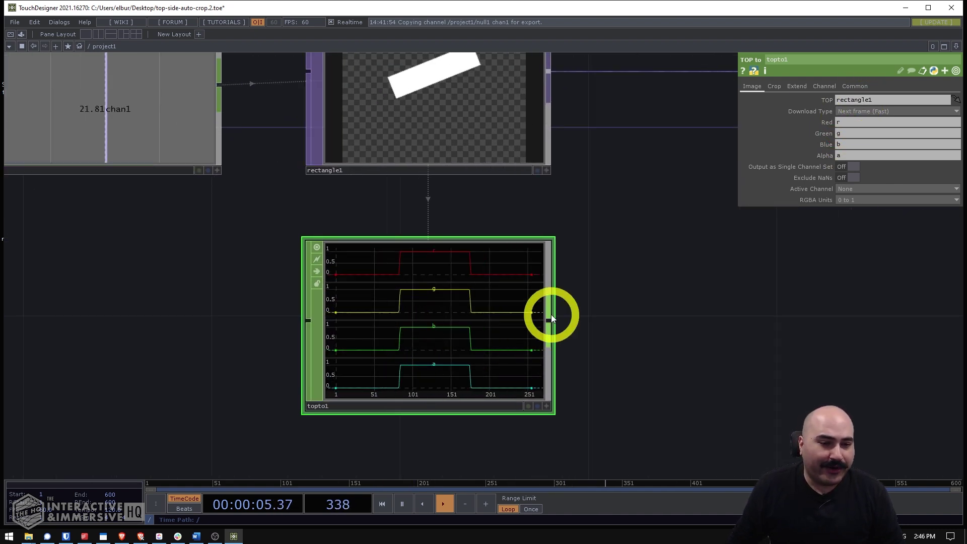
scroll(582, 324, "down", 5)
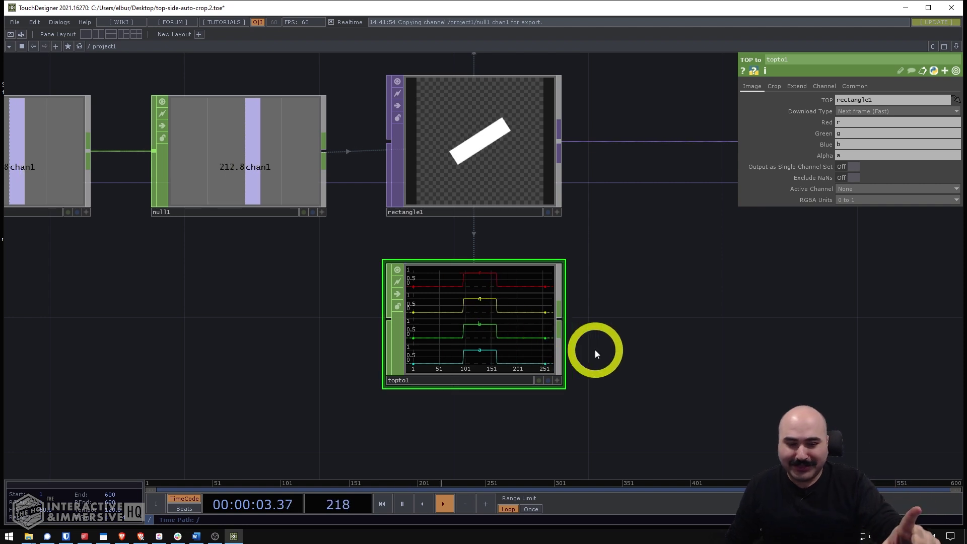
key("space")
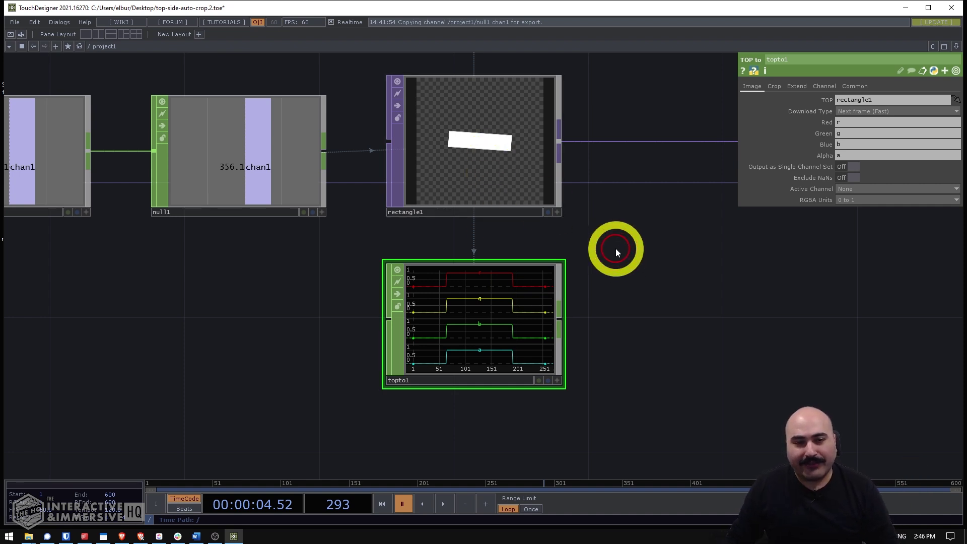
key("space")
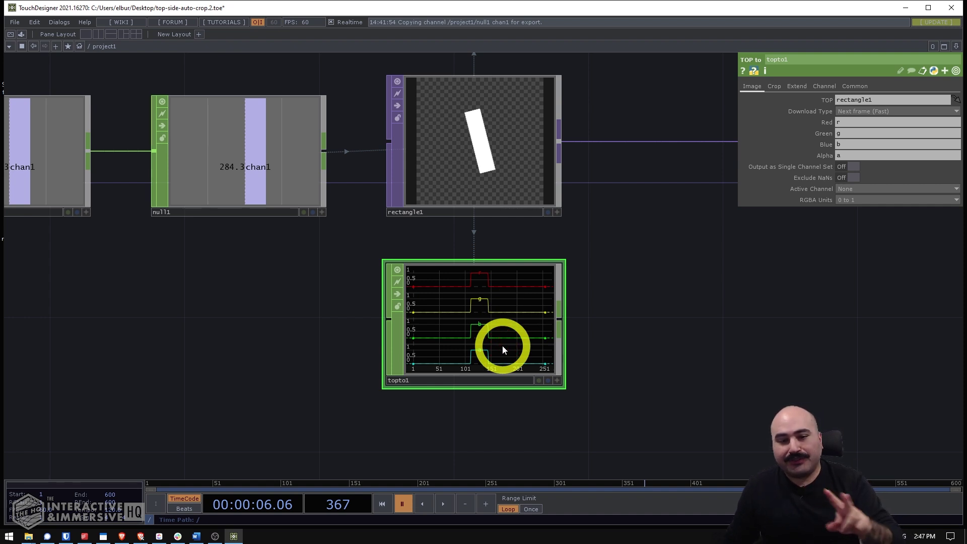
key("space")
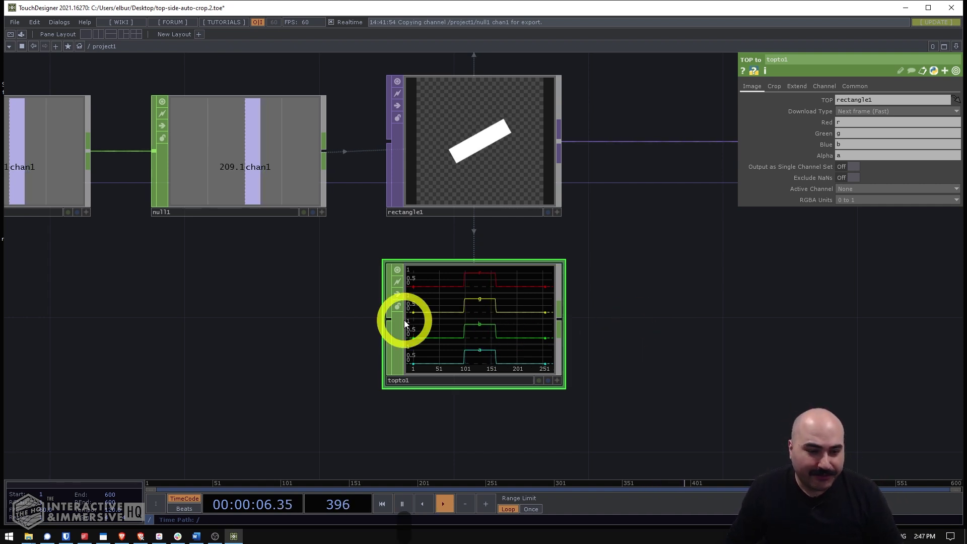
left_click(510, 297)
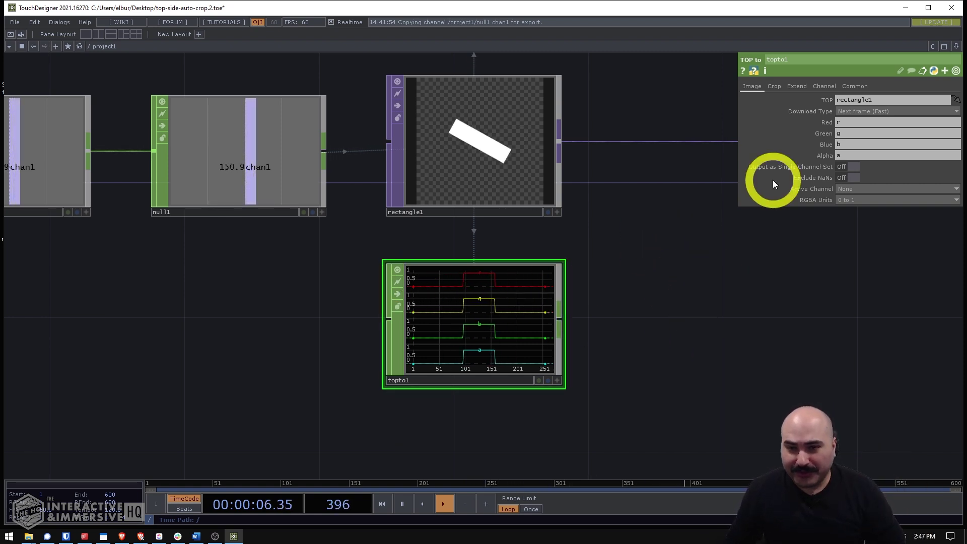
Clear the TOP to CHOP's Red, Green and Blue channel names so that it outputs only alpha.
left_click(843, 122)
key("BackSpace")
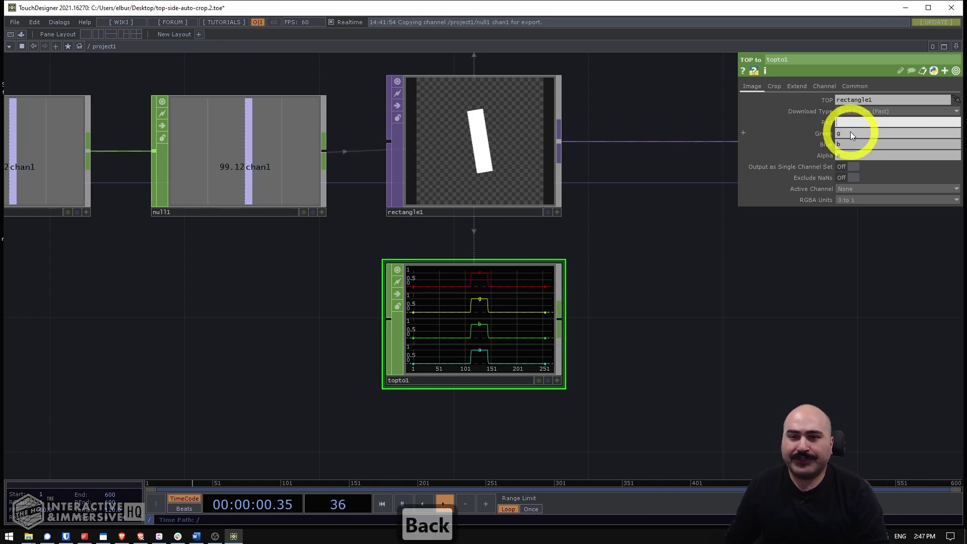
left_click(848, 132)
key("BackSpace")
left_click(841, 145)
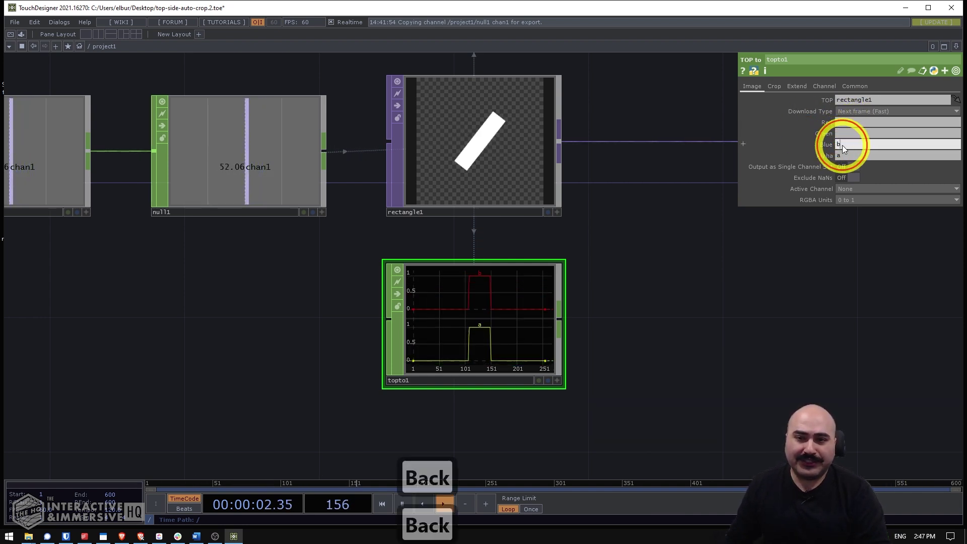
key("BackSpace")
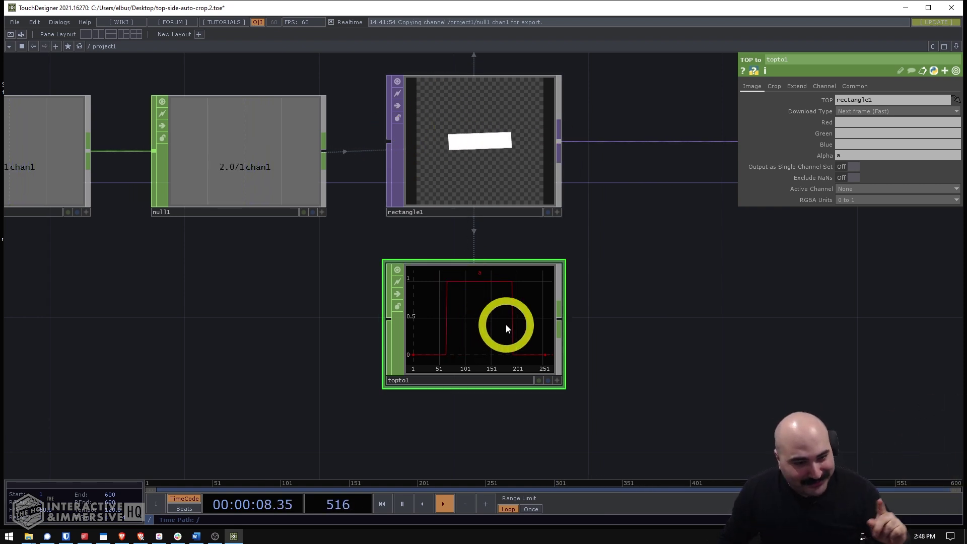
Set the TOP to CHOP's Crop mode to Full Image.
left_click(774, 88)
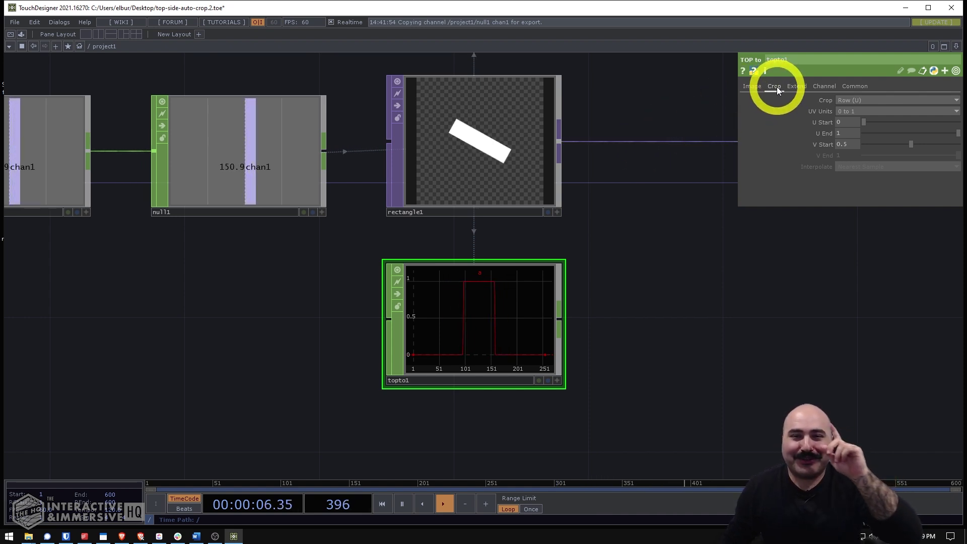
left_click(854, 99)
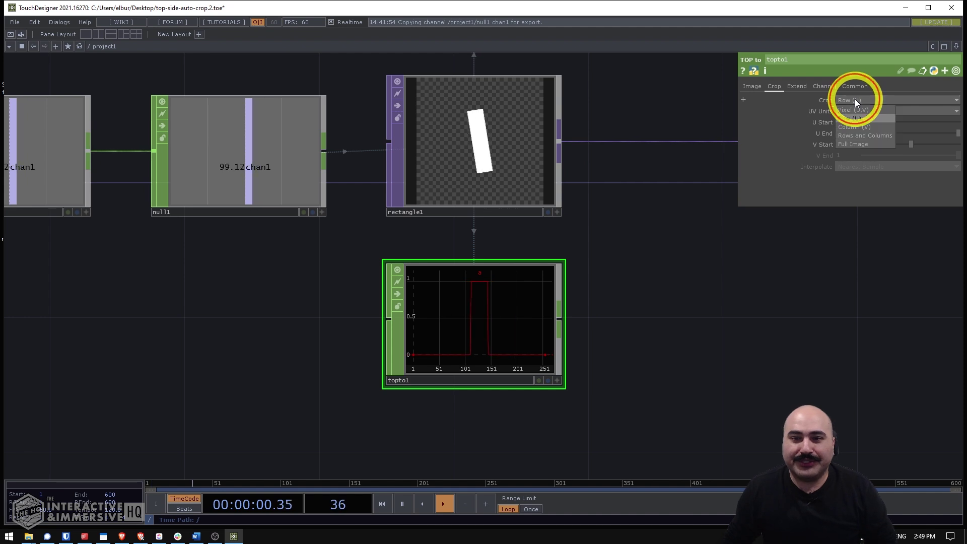
left_click(847, 144)
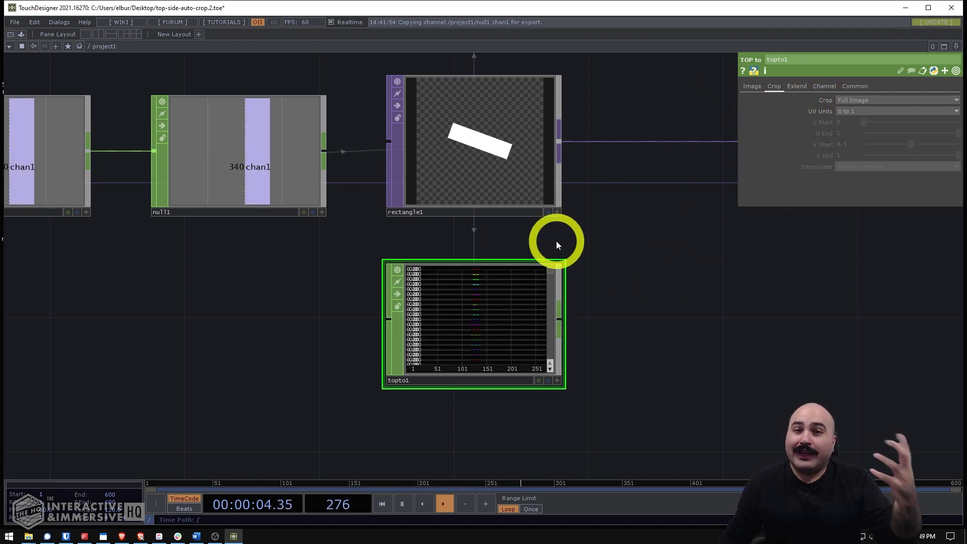
Examine the alpha channels generated by the TOP to CHOP, its operator information and its image parameters.
scroll(500, 319, "up", 4)
scroll(501, 319, "down", 4)
scroll(501, 319, "up", 2)
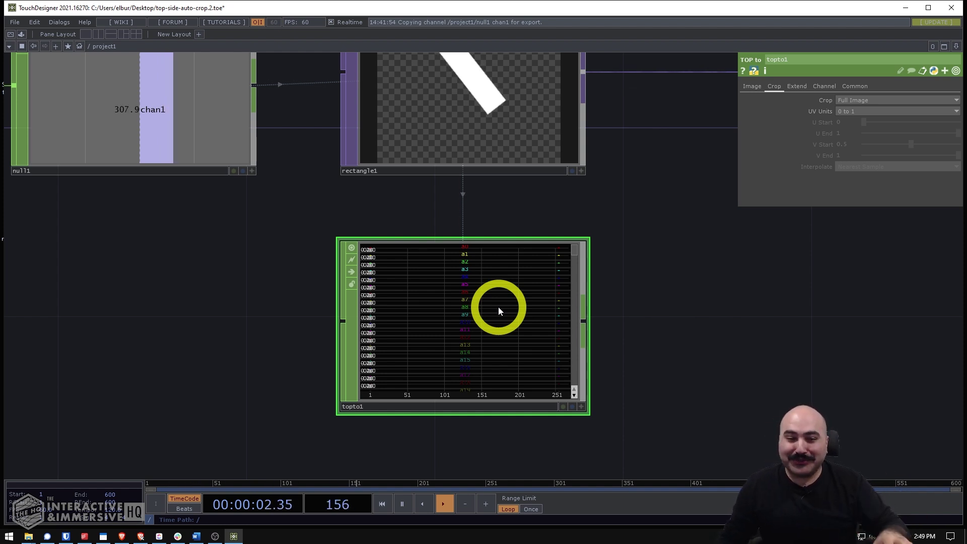
scroll(498, 306, "down", 2)
middle_click(498, 306)
scroll(487, 312, "up", 4)
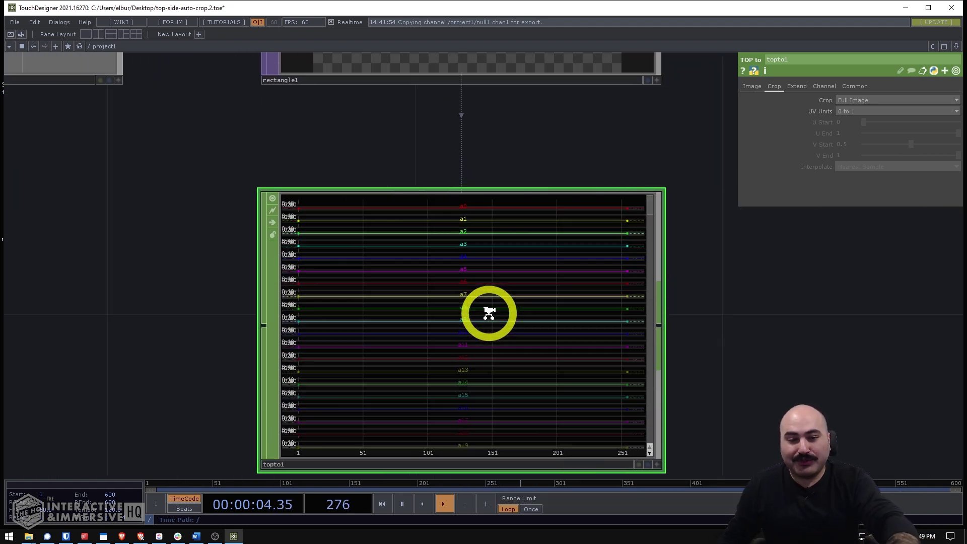
scroll(529, 246, "down", 3)
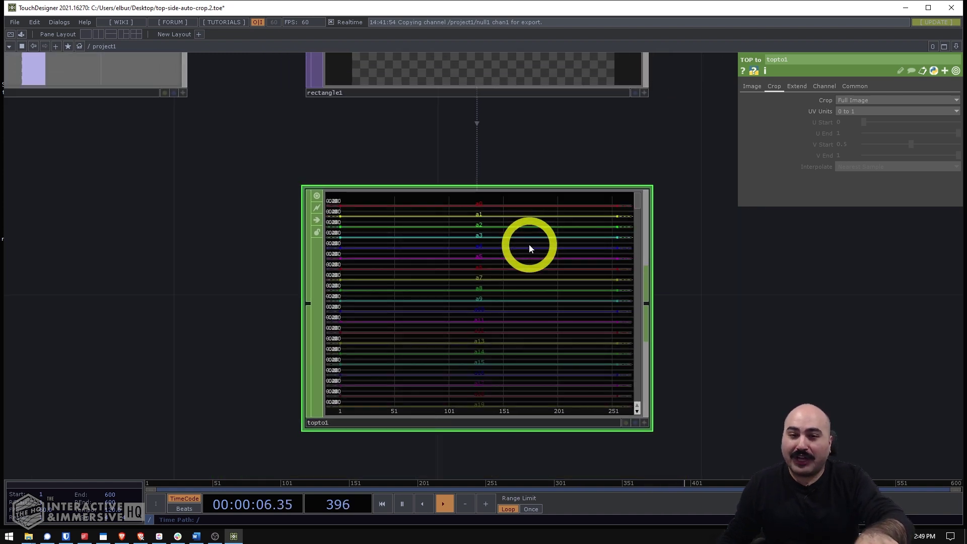
middle_click(590, 269)
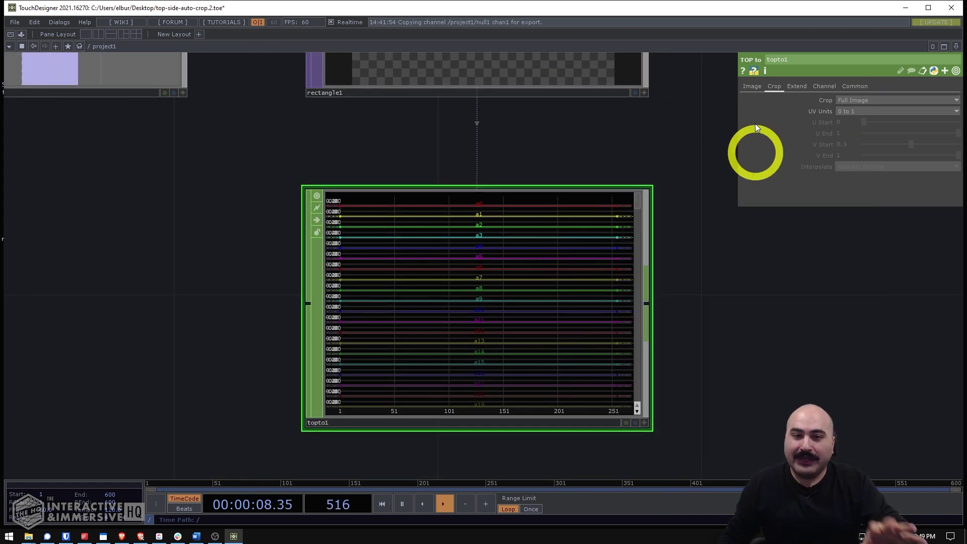
left_click(755, 87)
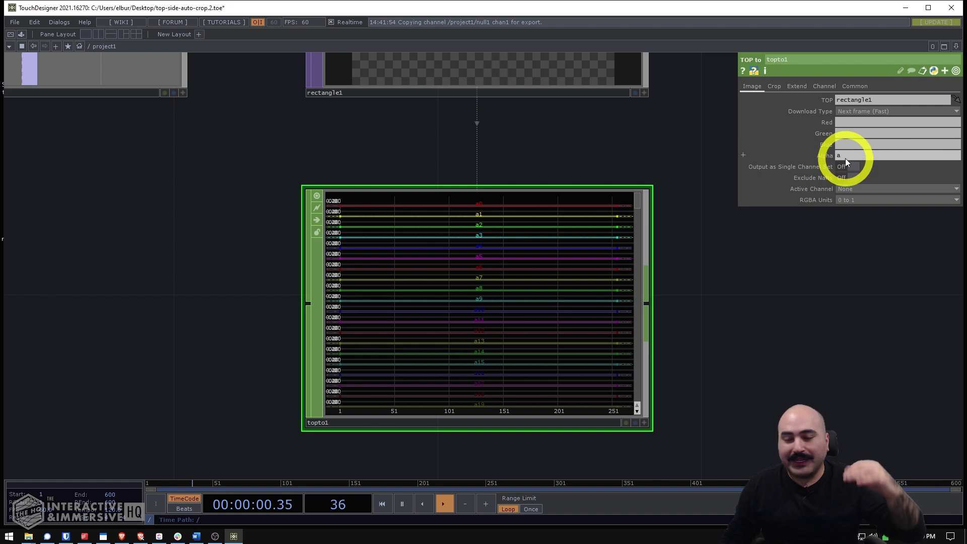
Enlarge the TOP to CHOP node below the rectangle so its viewer shows more channels at a readable size.
middle_click_drag(499, 234, 478, 223)
scroll(488, 285, "down", 5)
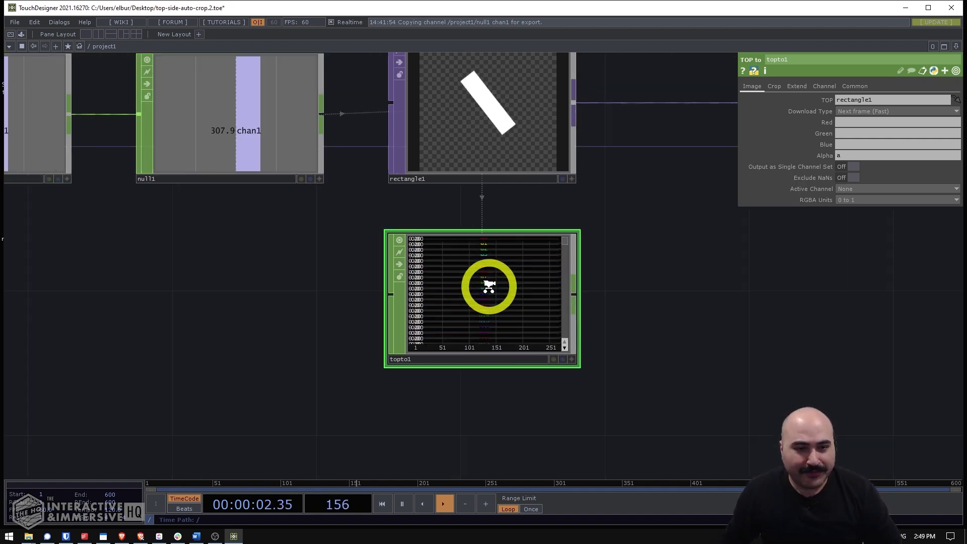
left_click_drag(545, 340, 820, 462)
left_click_drag(767, 277, 615, 180)
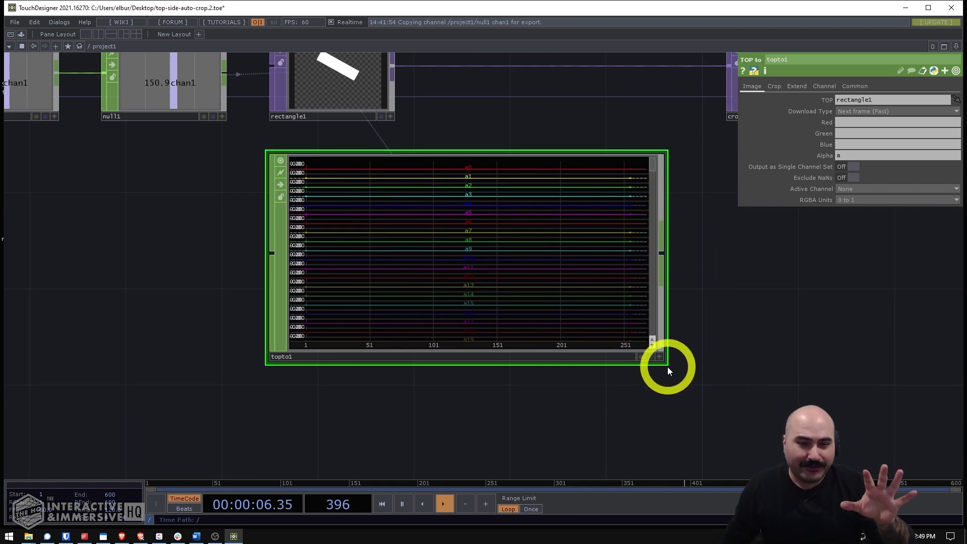
left_click_drag(656, 363, 691, 439)
left_click_drag(542, 228, 421, 225)
left_click_drag(445, 99, 522, 133)
Make the TOP to CHOP's viewer active, look through its alpha channels and pause the timeline to compare them with the rectangle.
key("a")
left_click(513, 235)
scroll(553, 247, "down", 10)
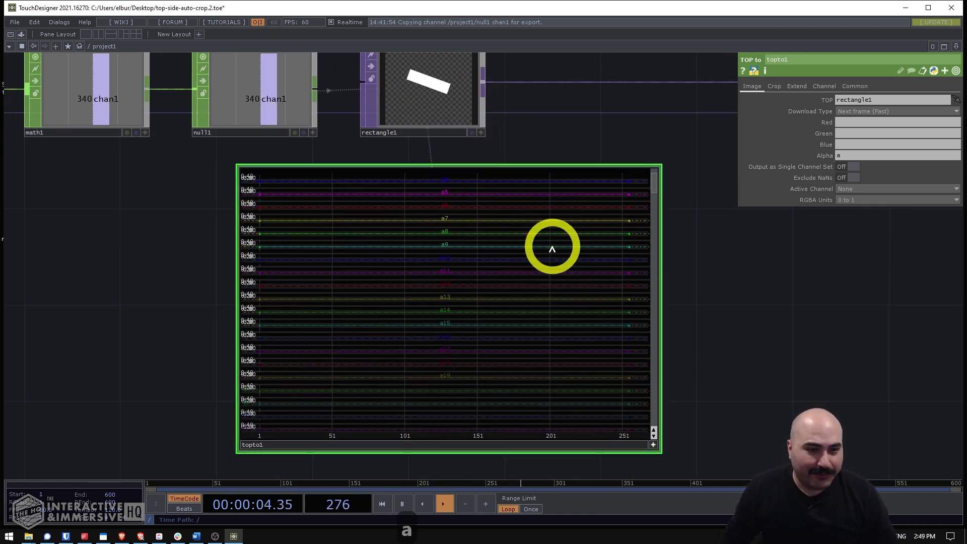
scroll(552, 248, "down", 5)
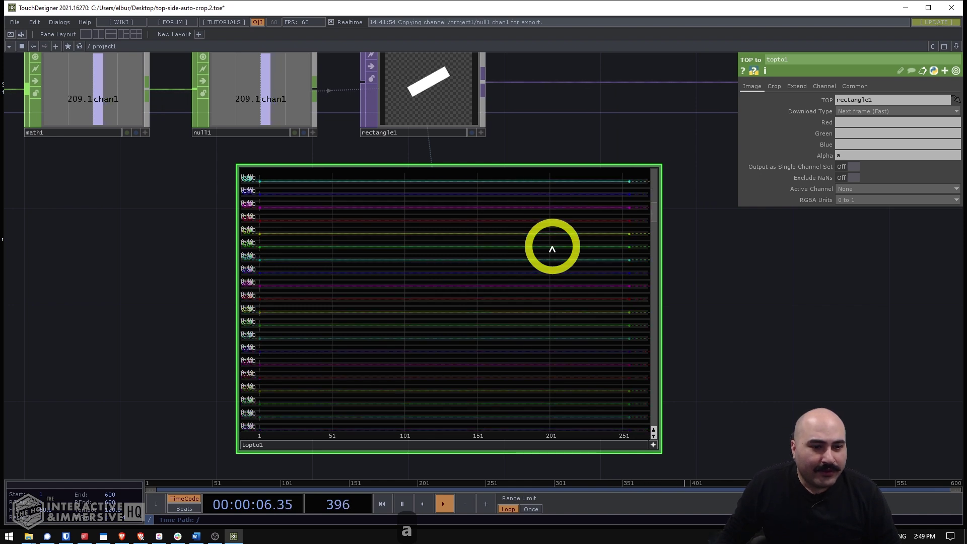
scroll(552, 248, "up", 15)
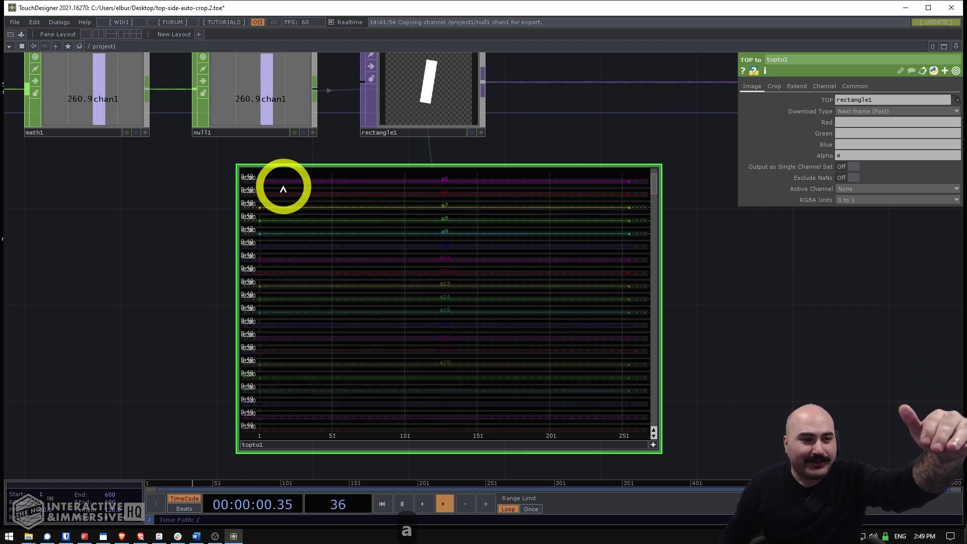
scroll(249, 287, "down", 2)
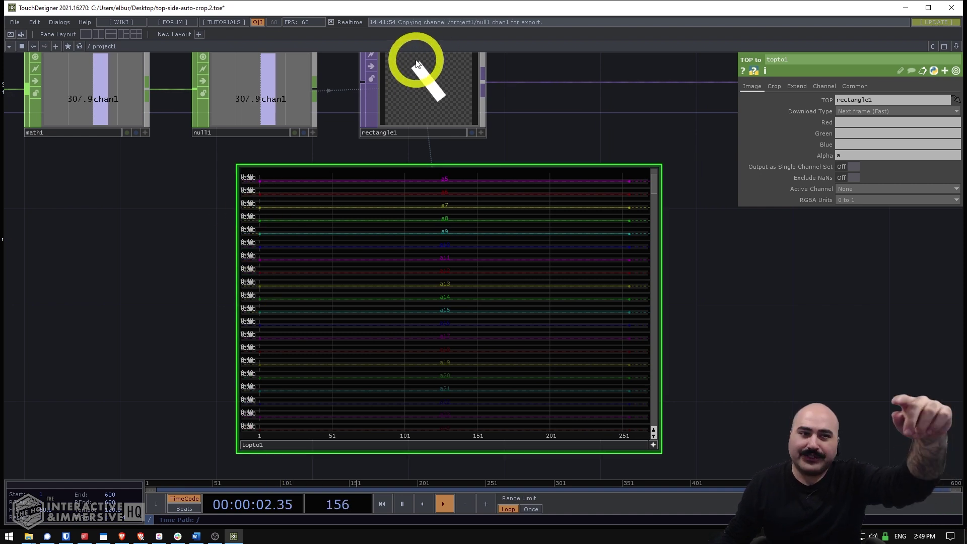
left_click_drag(564, 124, 590, 149)
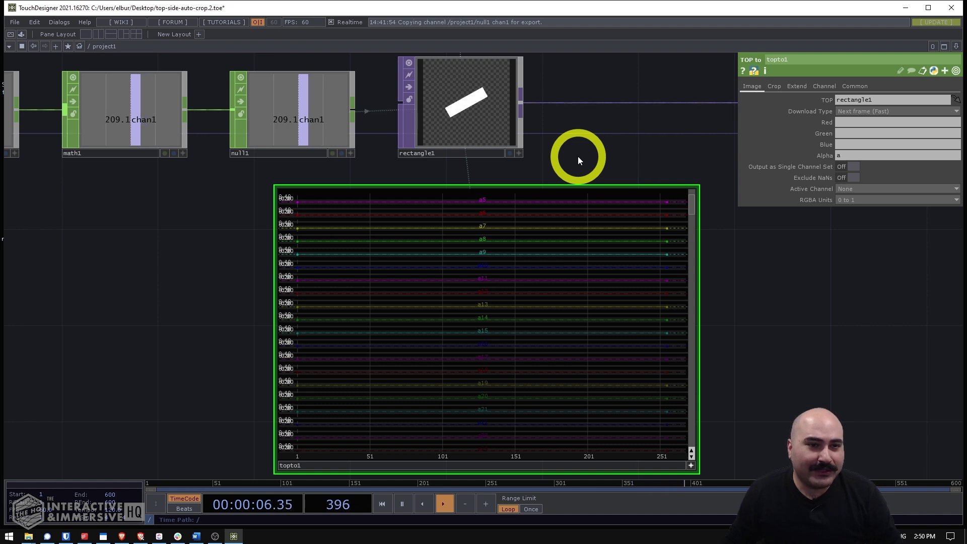
key("space")
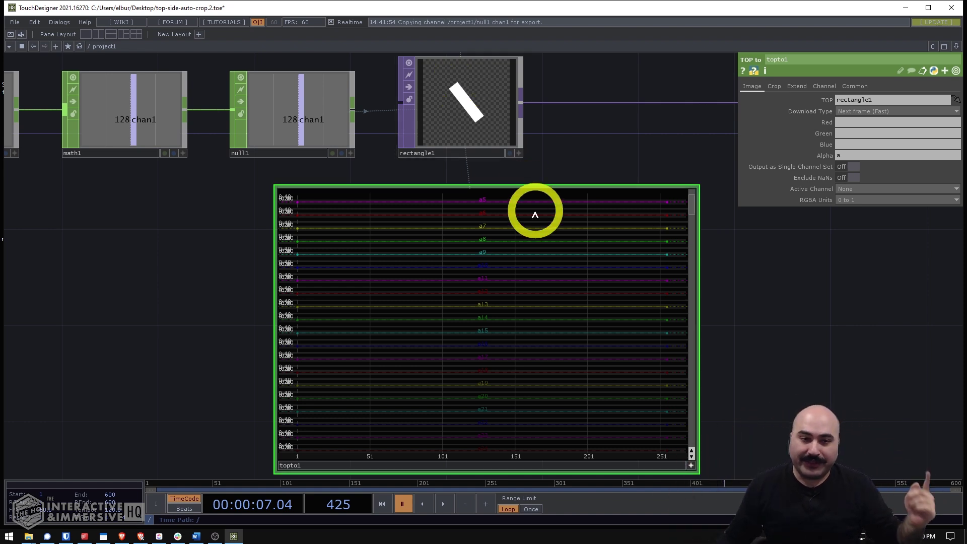
Look through all the alpha channels in the TOP to CHOP's viewer, from first to last, and compare their pulses with the rectangle.
scroll(589, 245, "up", 3)
scroll(504, 218, "down", 5)
scroll(504, 217, "up", 5)
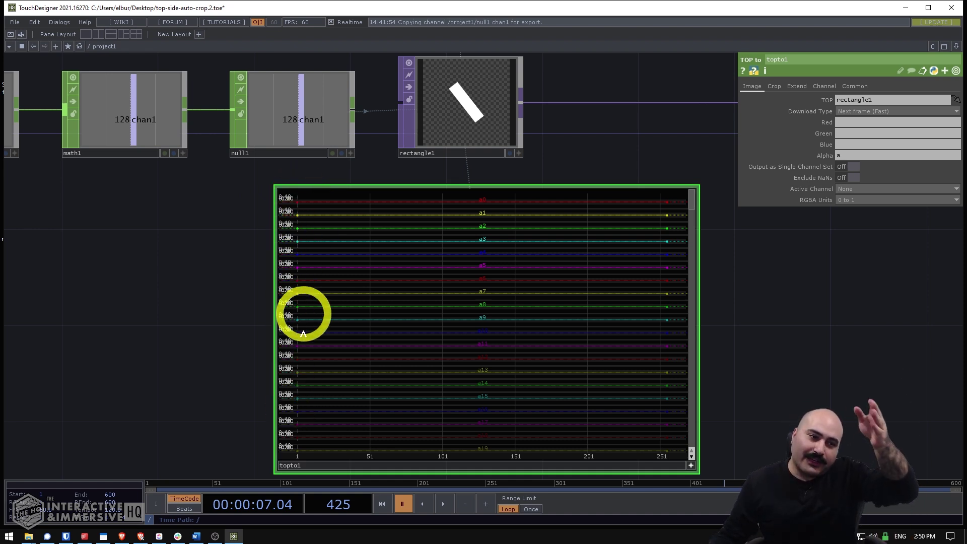
scroll(528, 266, "down", 5)
scroll(529, 267, "down", 5)
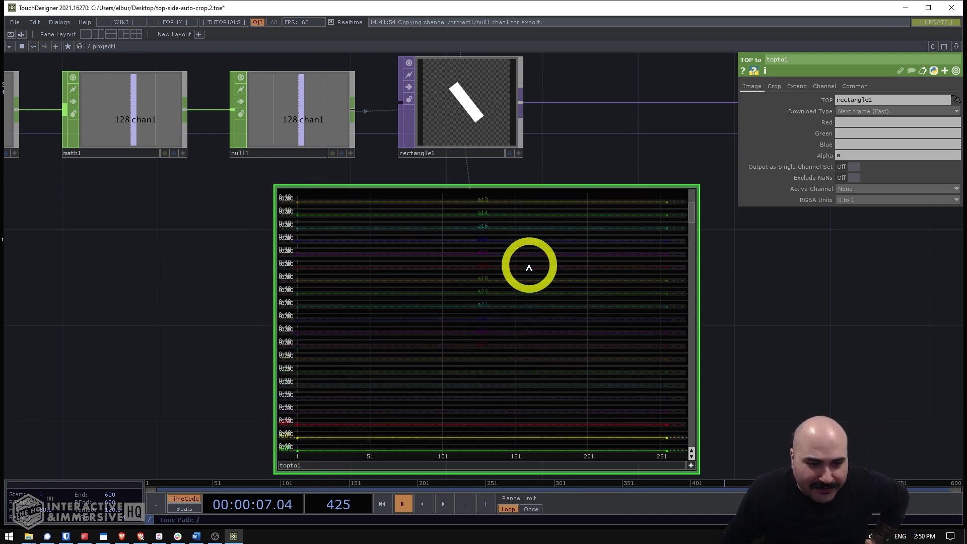
scroll(528, 267, "down", 5)
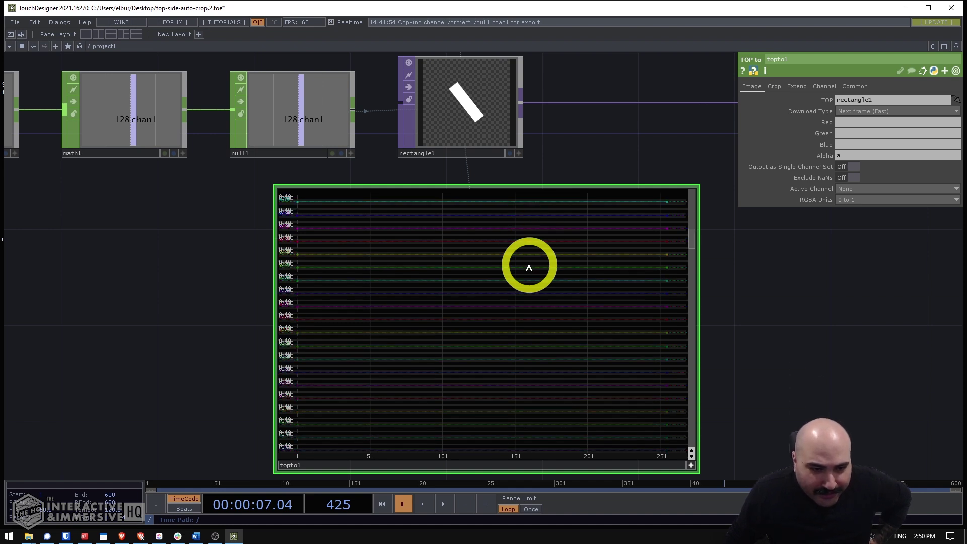
scroll(528, 267, "down", 3)
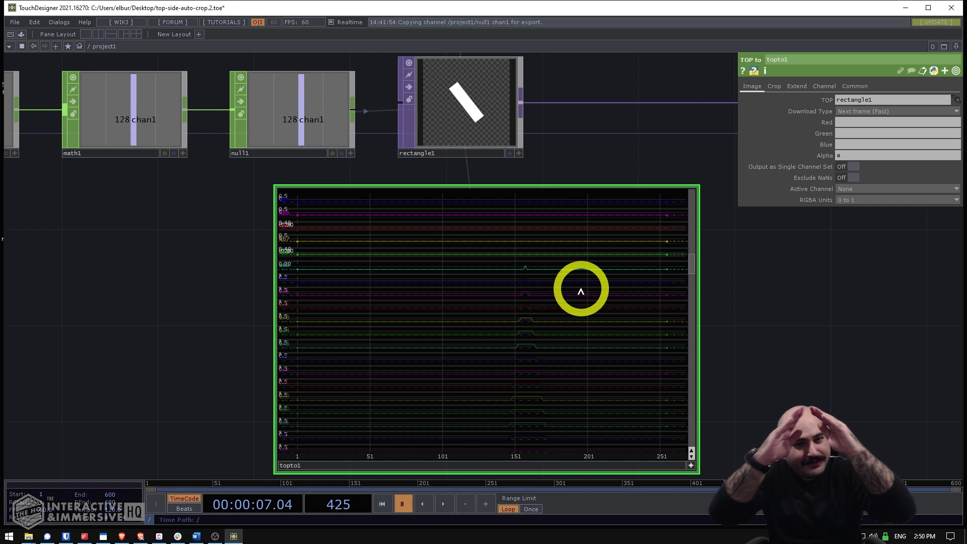
scroll(537, 270, "down", 5)
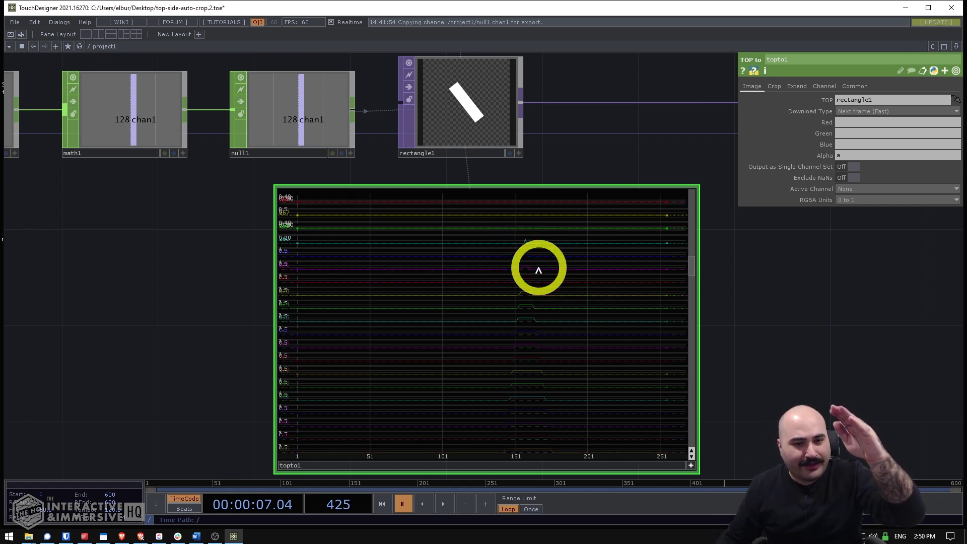
scroll(537, 271, "down", 3)
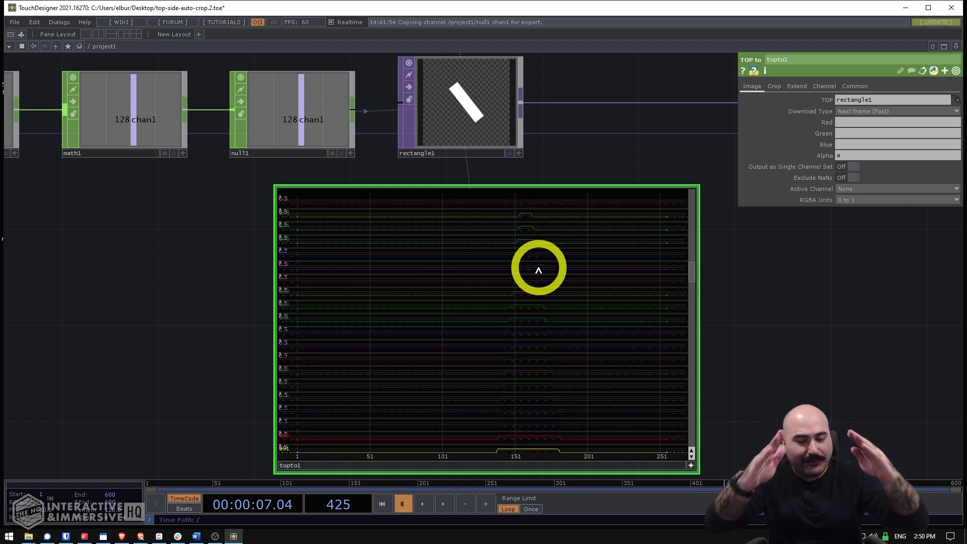
scroll(539, 270, "down", 5)
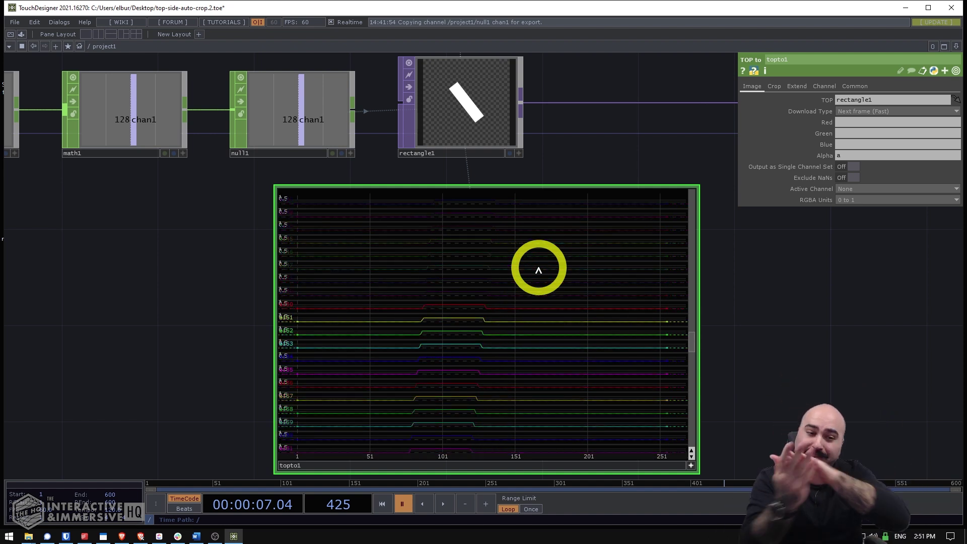
scroll(530, 273, "up", 5)
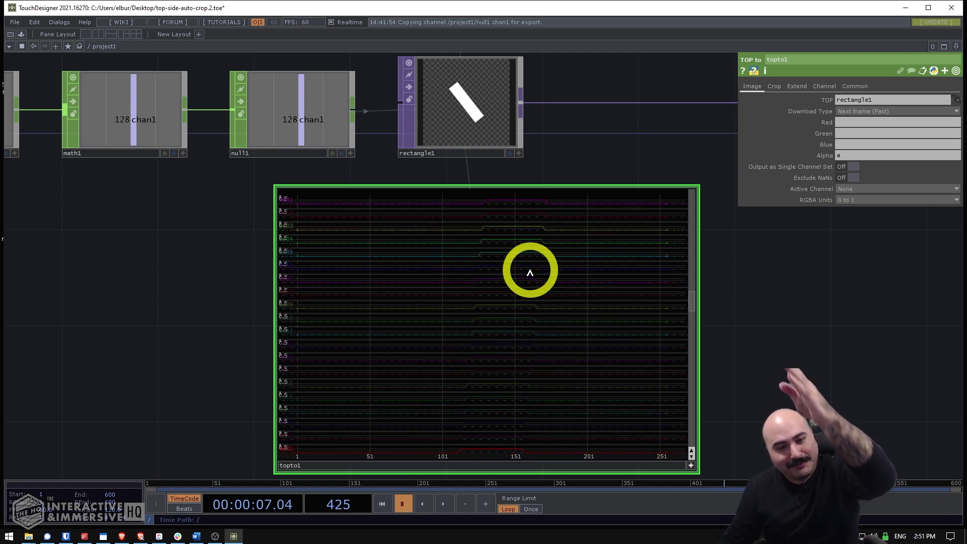
scroll(530, 272, "up", 1)
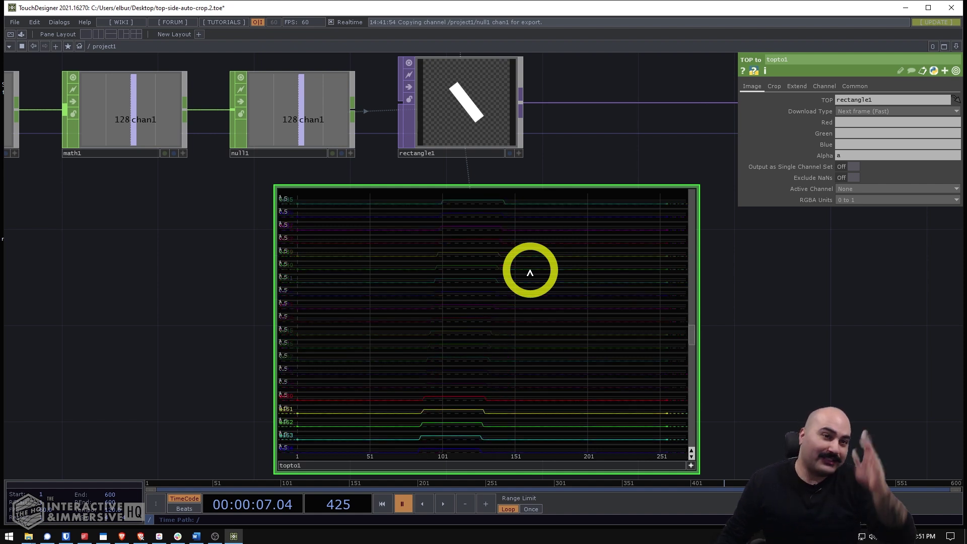
scroll(530, 272, "down", 10)
scroll(529, 273, "down", 11)
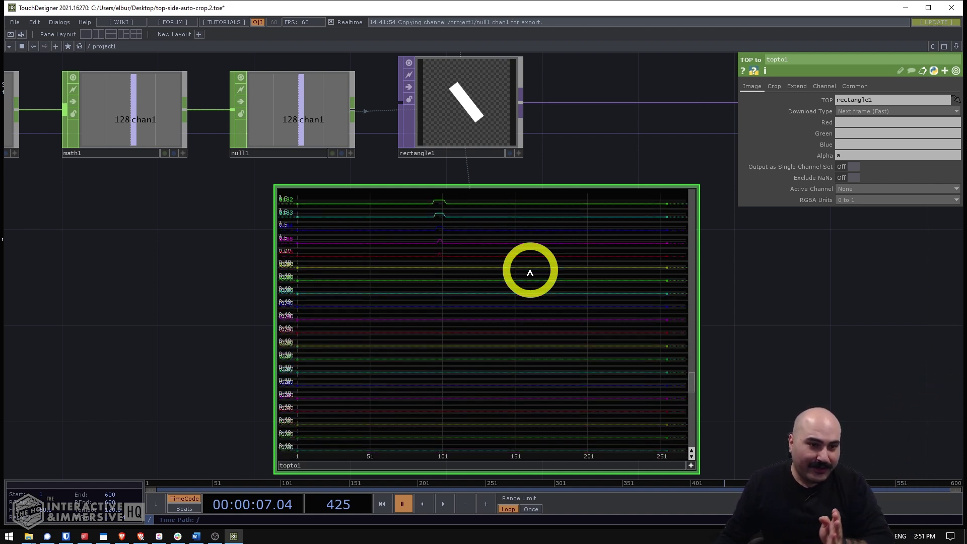
scroll(529, 272, "up", 10)
scroll(530, 272, "down", 5)
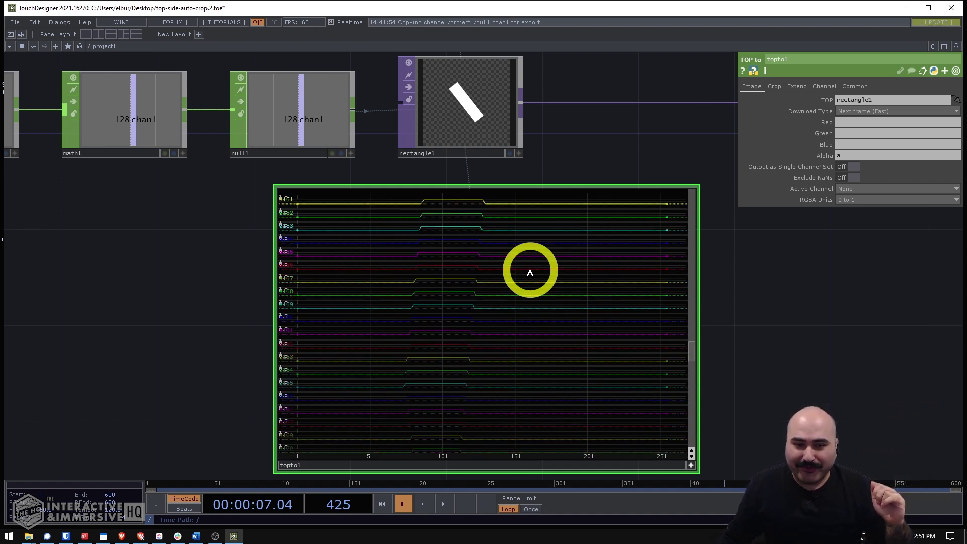
scroll(529, 272, "down", 10)
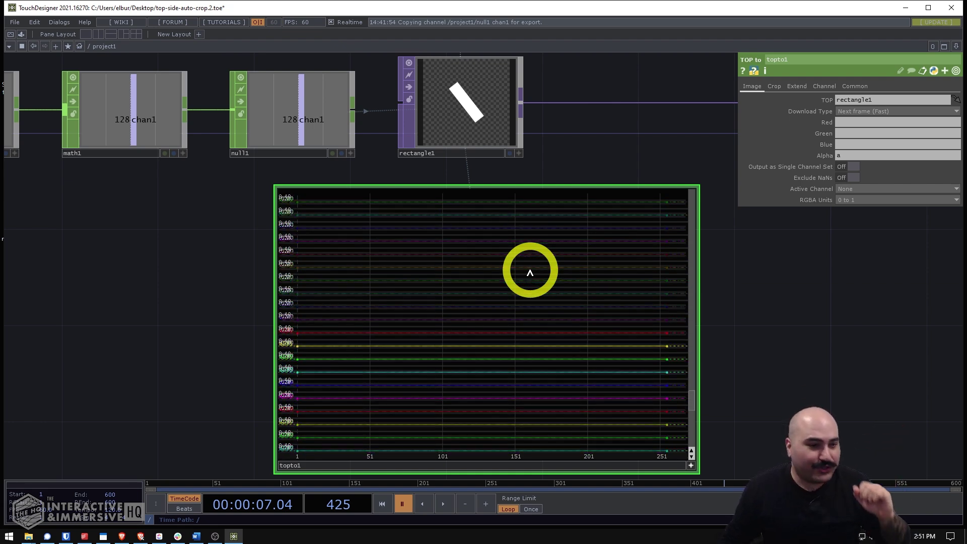
left_click_drag(690, 414, 678, 194)
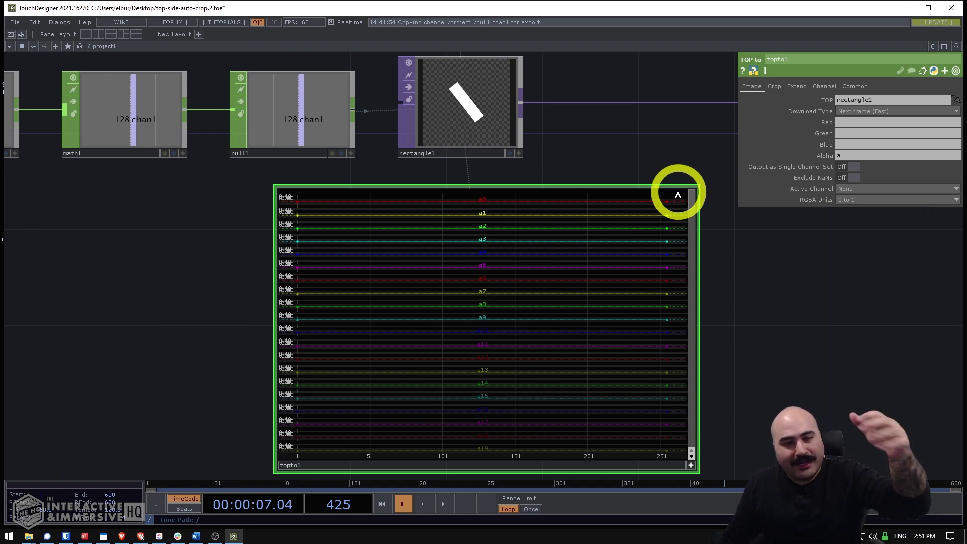
Reset the node sizes and place the TOP to CHOP, with its viewer inactive, directly below the rectangle TOP.
left_click_drag(691, 465, 570, 436)
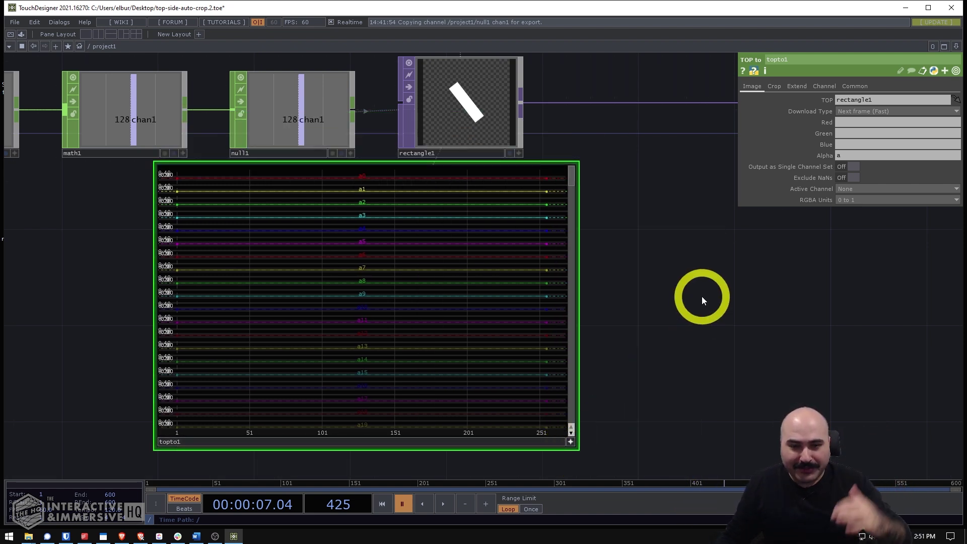
right_click(702, 296)
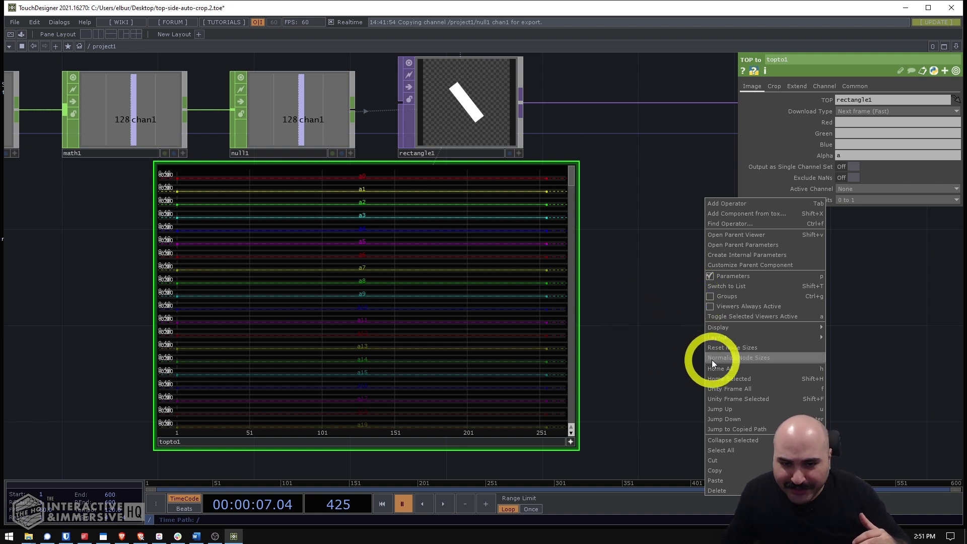
left_click(723, 349)
left_click_drag(267, 441, 506, 274)
left_click_drag(562, 203, 496, 255)
scroll(496, 255, "down", 3)
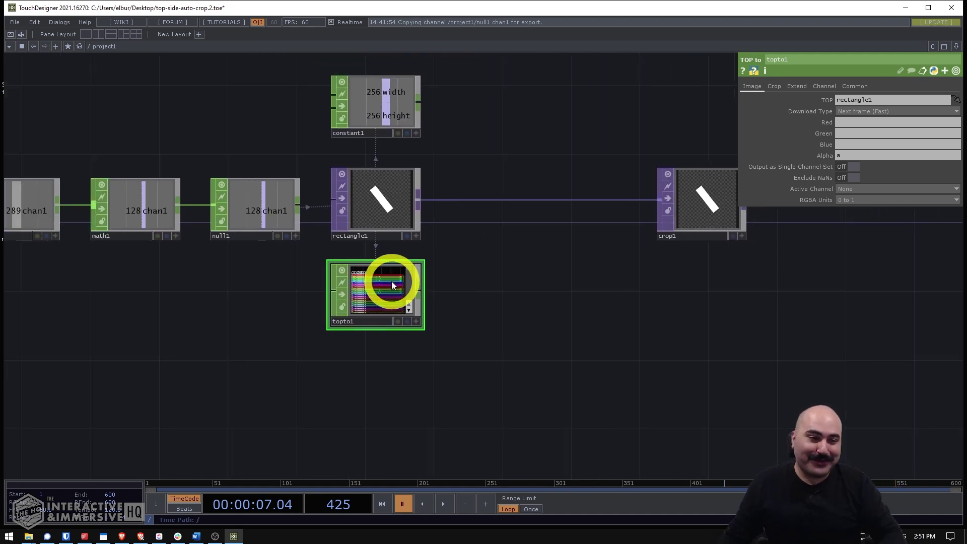
Add a Stretch CHOP fed by the TOP to CHOP and place it beside that node.
scroll(502, 290, "up", 3)
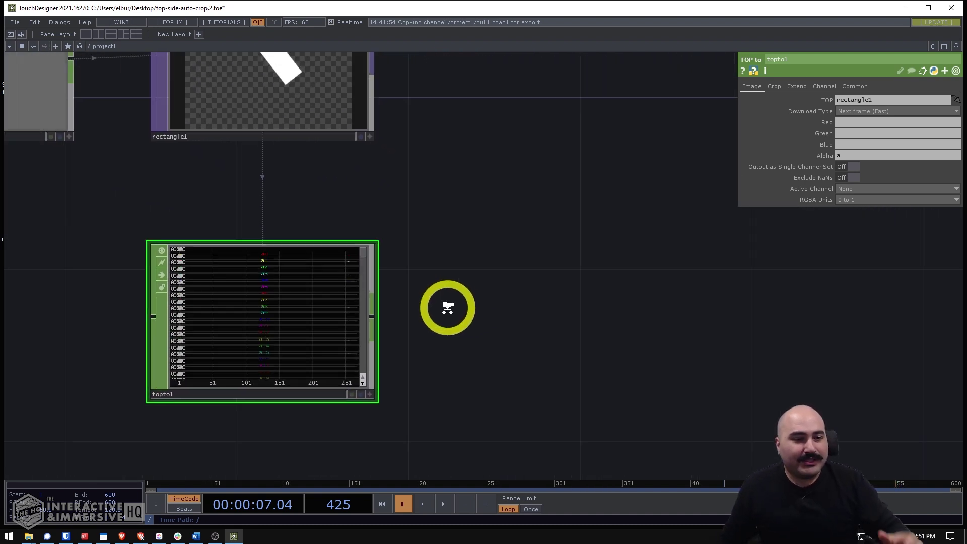
scroll(447, 307, "down", 2)
scroll(351, 290, "up", 3)
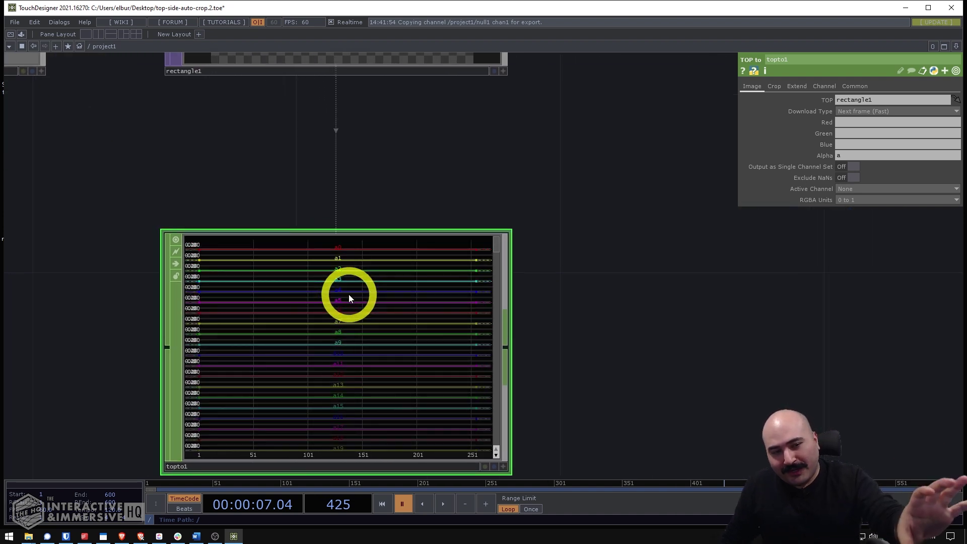
scroll(349, 294, "down", 3)
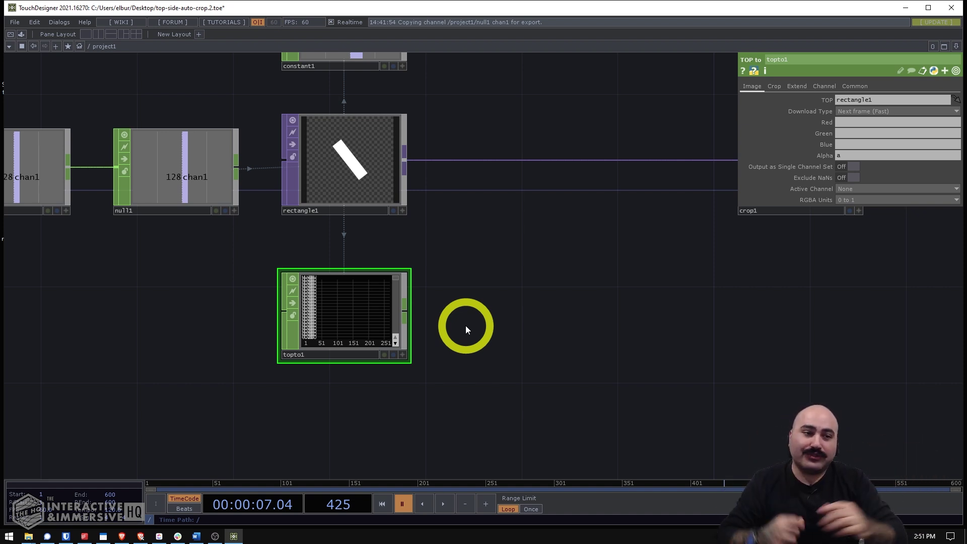
right_click(402, 312)
type("stret")
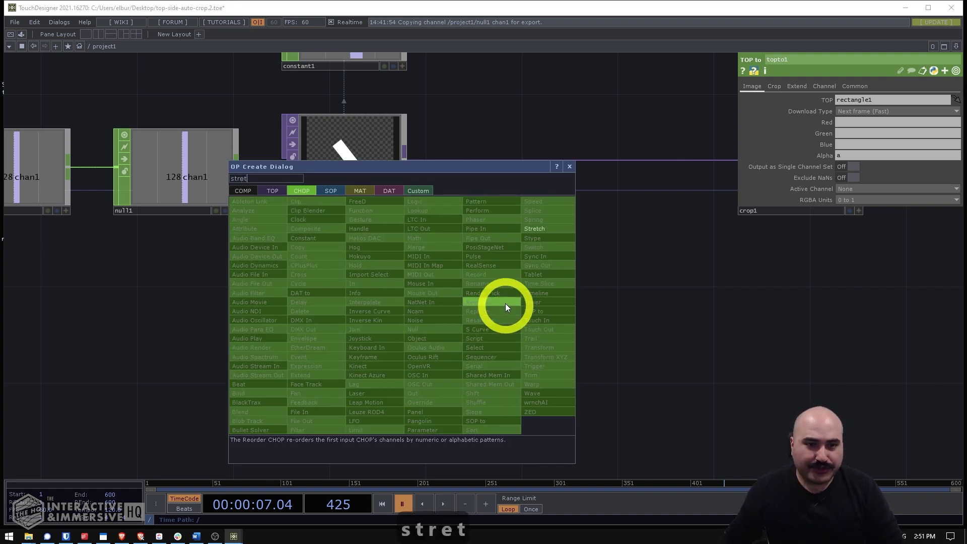
left_click(527, 228)
left_click(505, 325)
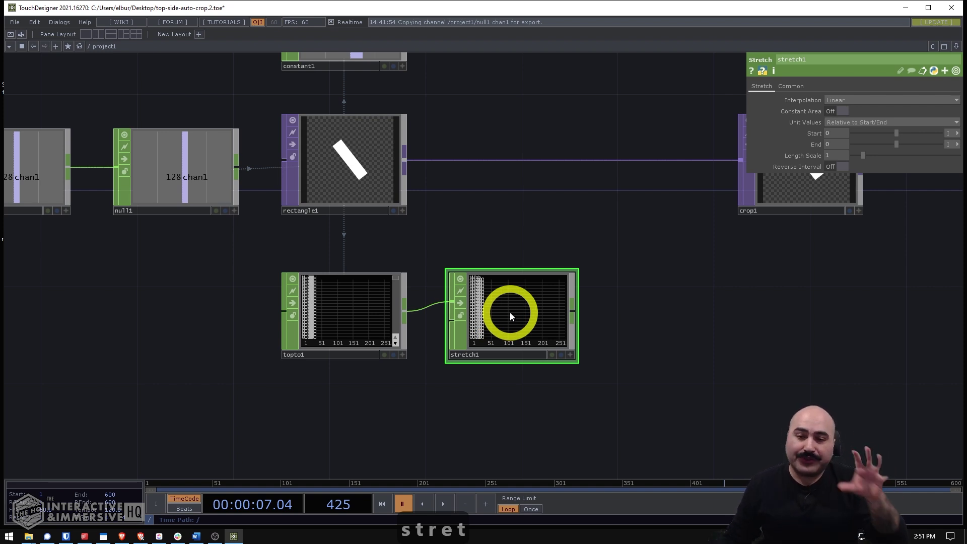
Make the Stretch CHOP's viewer active and examine where the alpha channels' pulses lie.
left_click(812, 179)
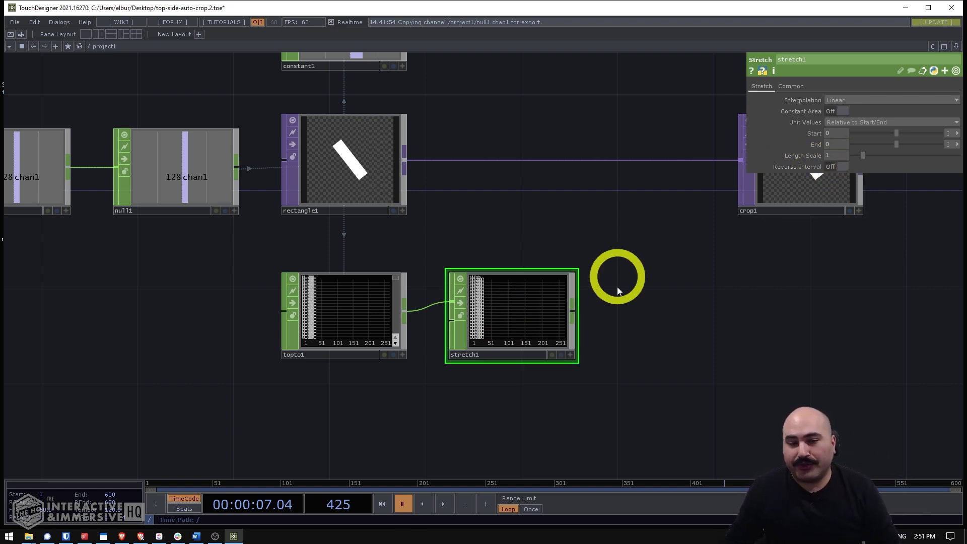
scroll(533, 315, "up", 5)
scroll(531, 312, "down", 5)
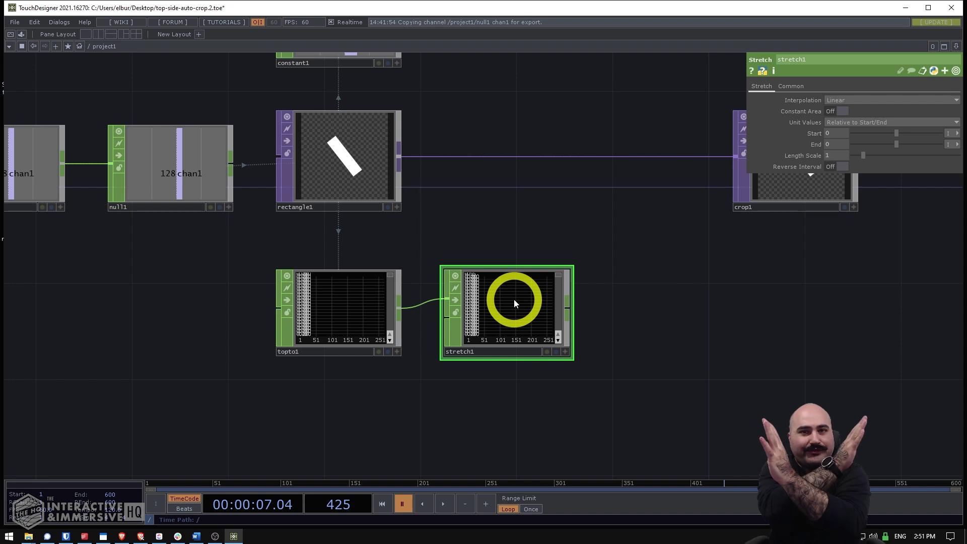
scroll(513, 298, "up", 5)
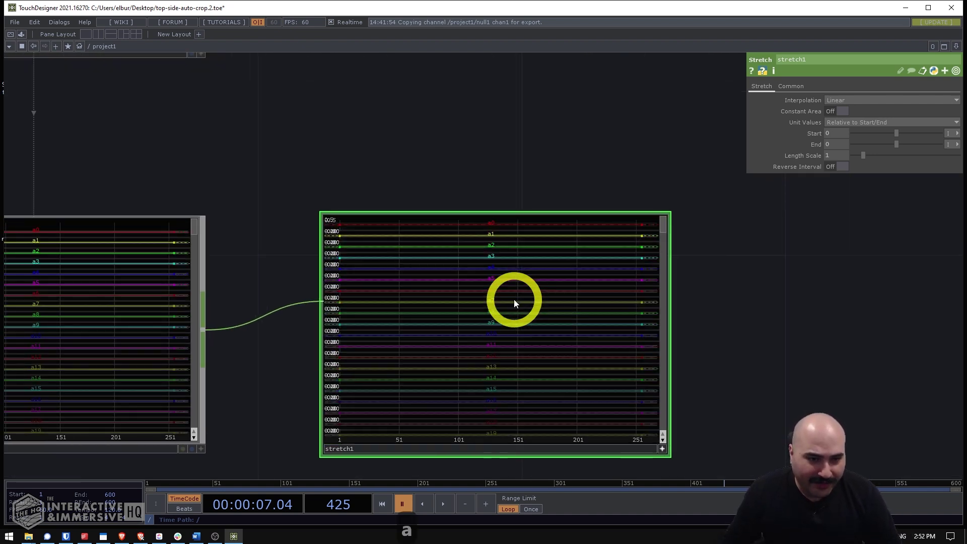
key("a")
scroll(522, 291, "down", 5)
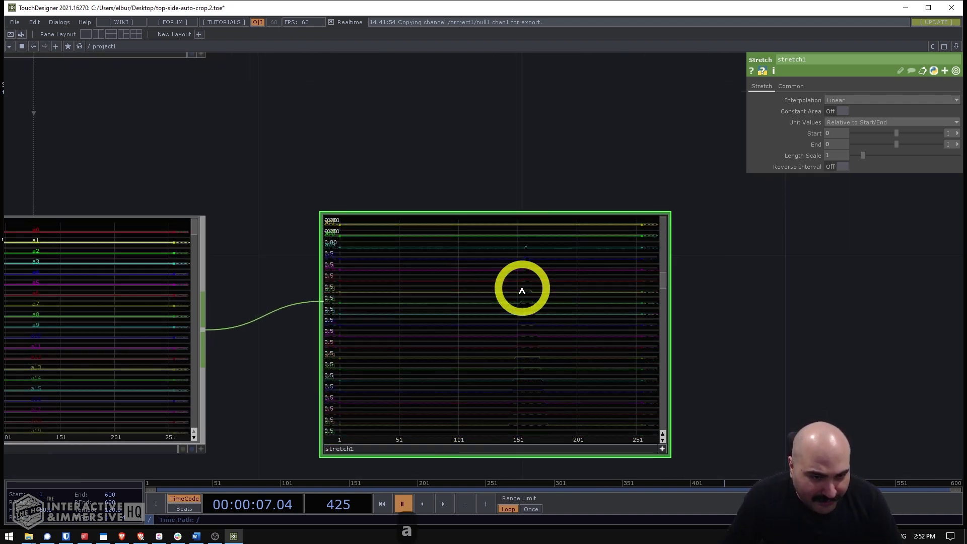
scroll(521, 291, "up", 5)
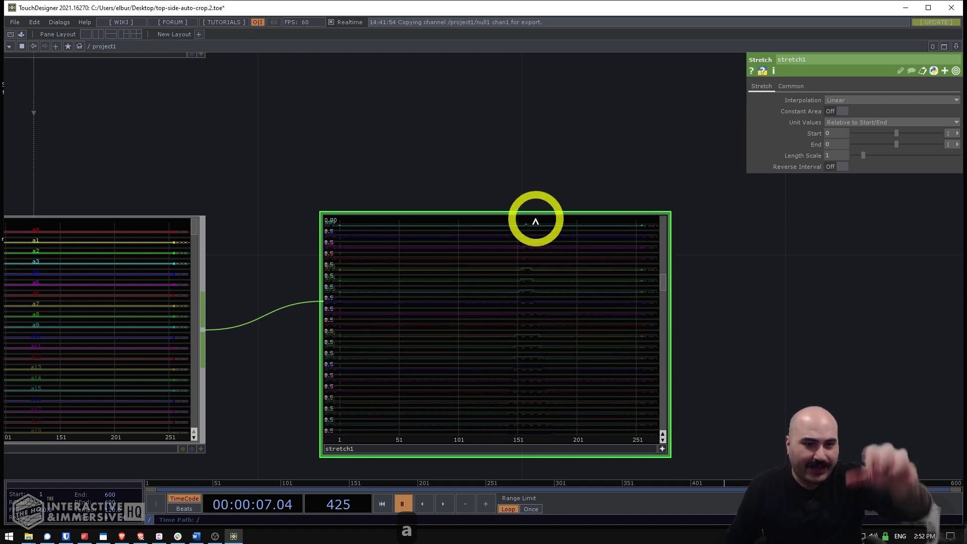
scroll(535, 222, "down", 5)
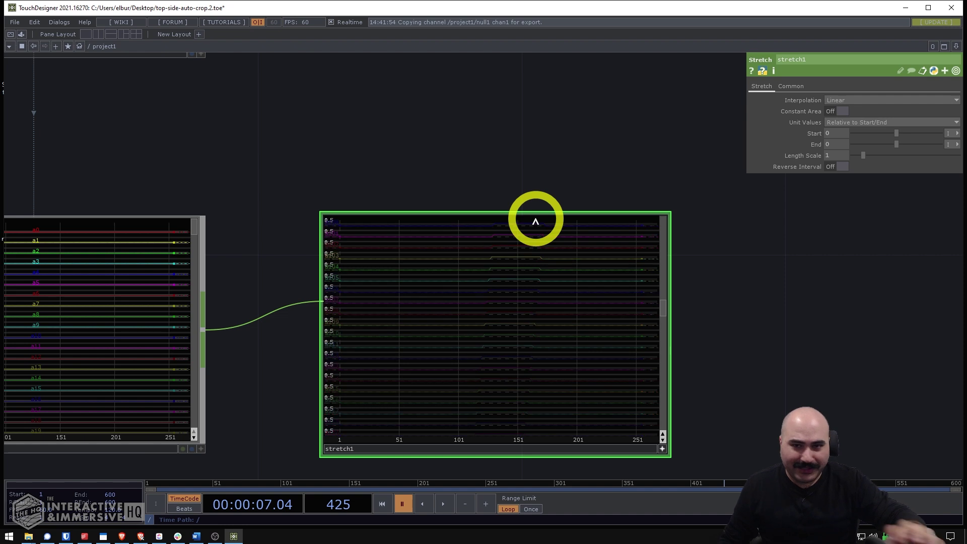
Turn on Reverse Interval in the Stretch CHOP and check the reversed samples across its alpha channels.
left_click(834, 169)
scroll(493, 279, "up", 6)
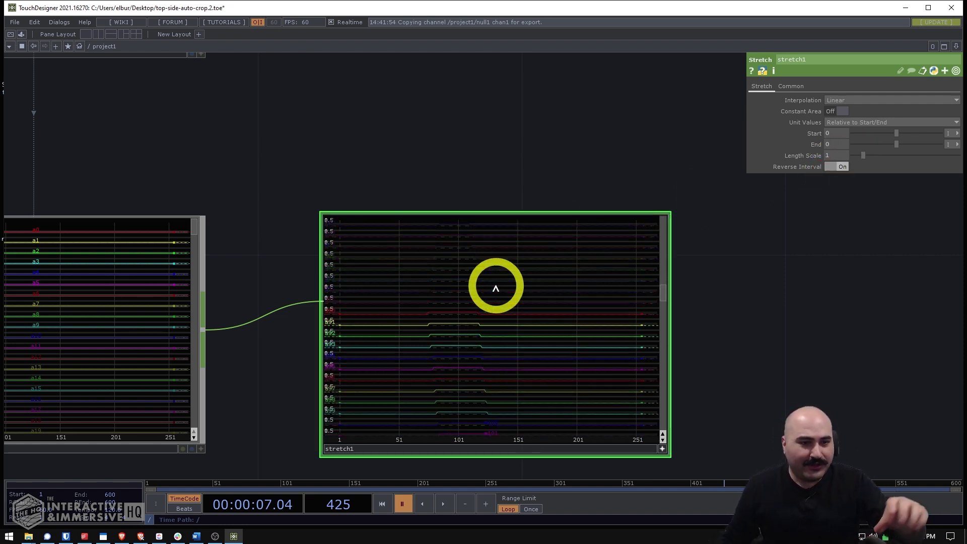
scroll(496, 285, "down", 5)
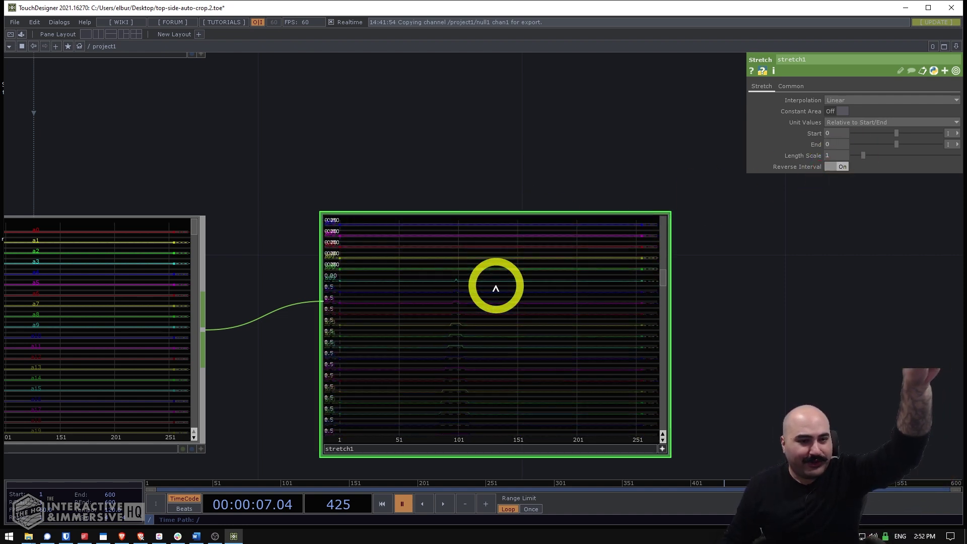
scroll(452, 229, "down", 4)
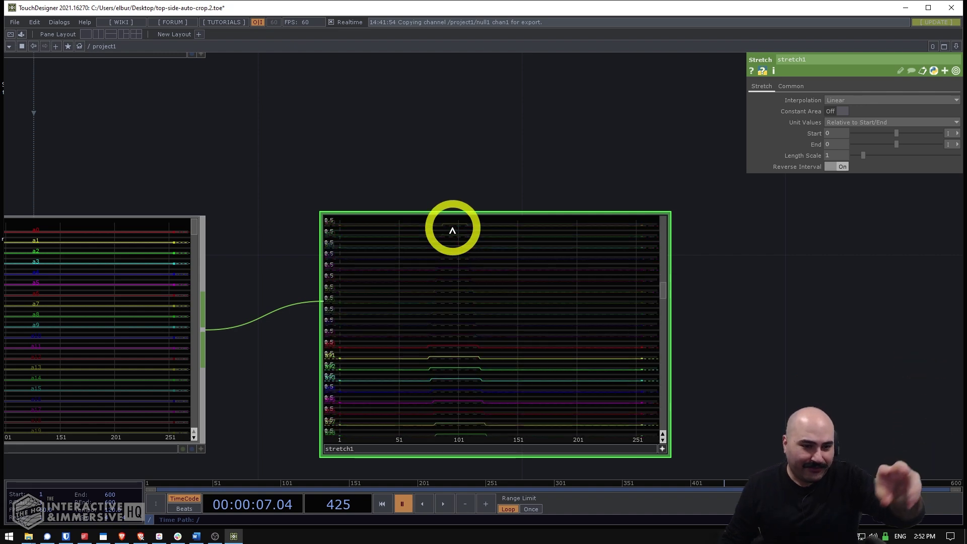
scroll(452, 229, "down", 6)
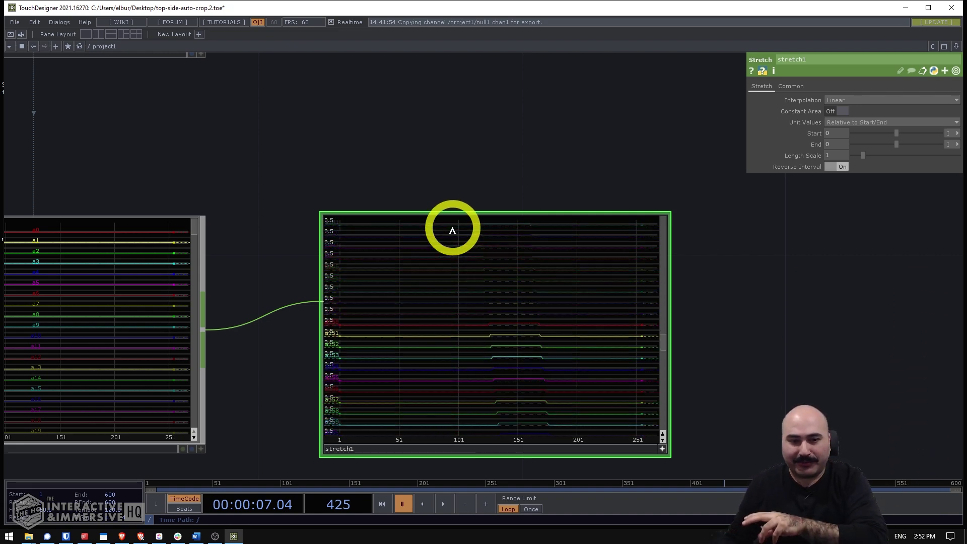
scroll(527, 158, "down", 5)
scroll(550, 177, "up", 8)
Compare the Stretch CHOP's output with the rectangle TOP and make the Stretch CHOP's viewer inactive.
left_click_drag(450, 169, 533, 256)
scroll(533, 256, "down", 4)
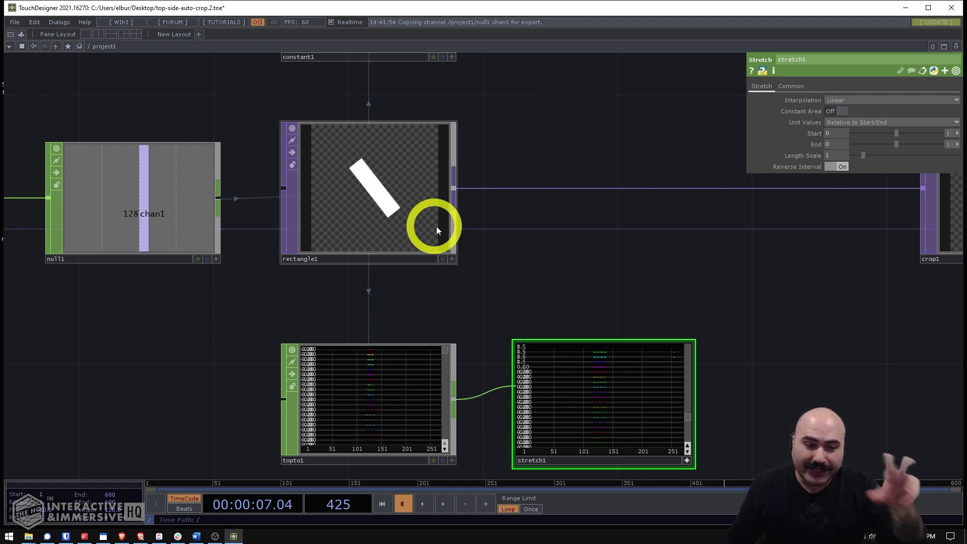
left_click_drag(526, 260, 378, 202)
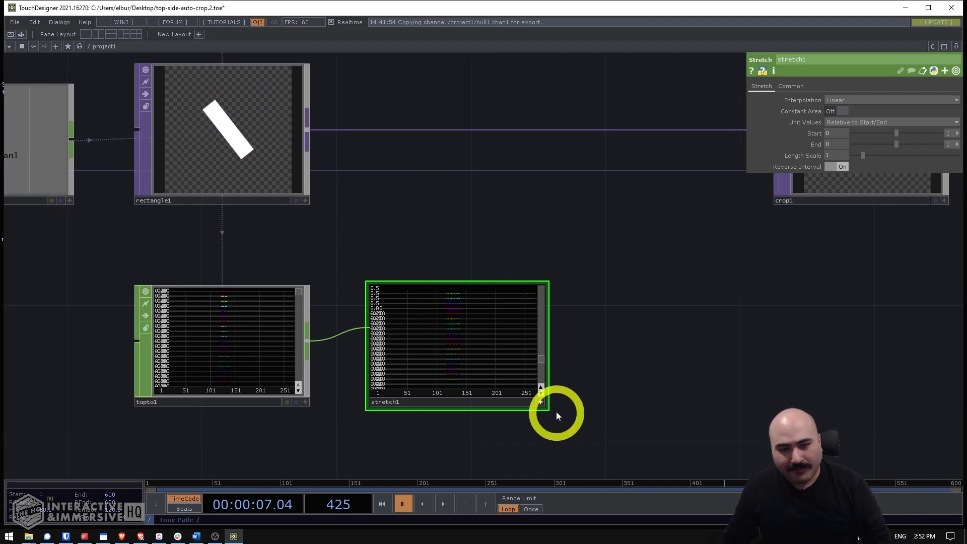
left_click(540, 401)
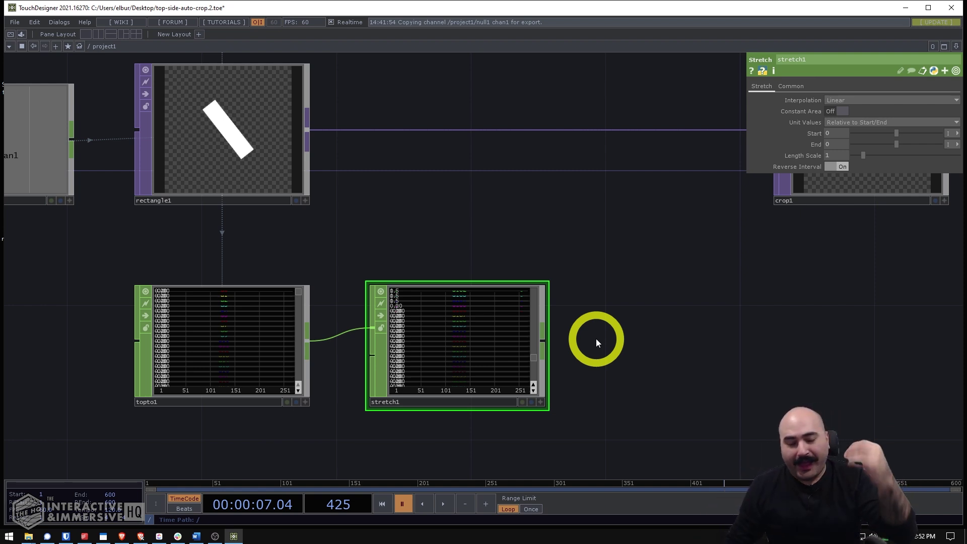
scroll(582, 329, "up", 2)
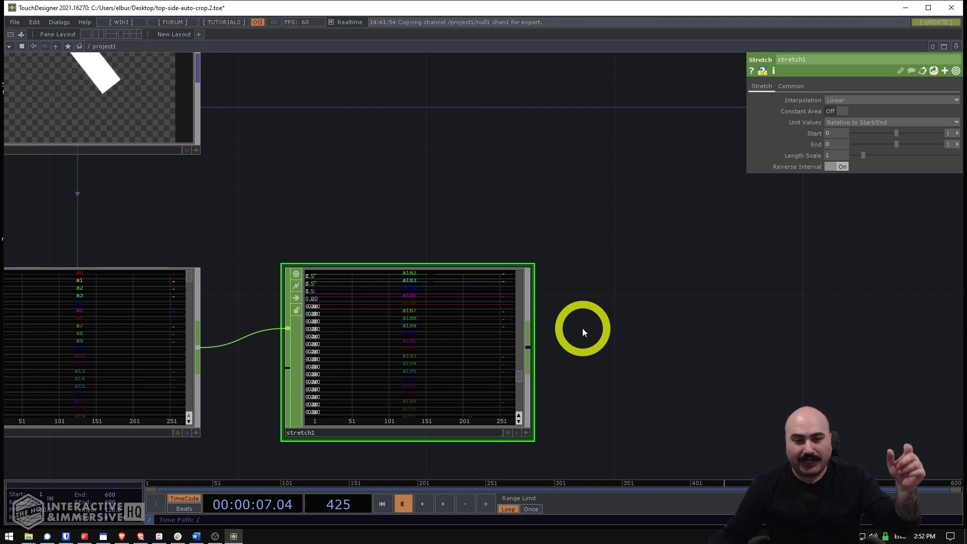
Add an Analyze CHOP beside the Stretch CHOP and wire the Stretch CHOP's output into it.
scroll(582, 328, "down", 2)
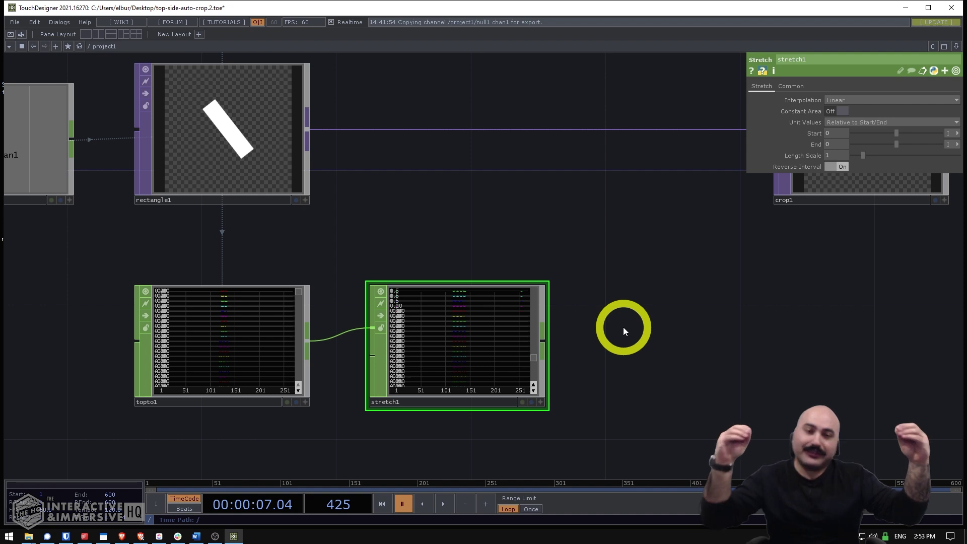
left_click_drag(624, 327, 541, 290)
scroll(541, 290, "down", 2)
scroll(540, 290, "down", 1)
key("Tab")
type("ana")
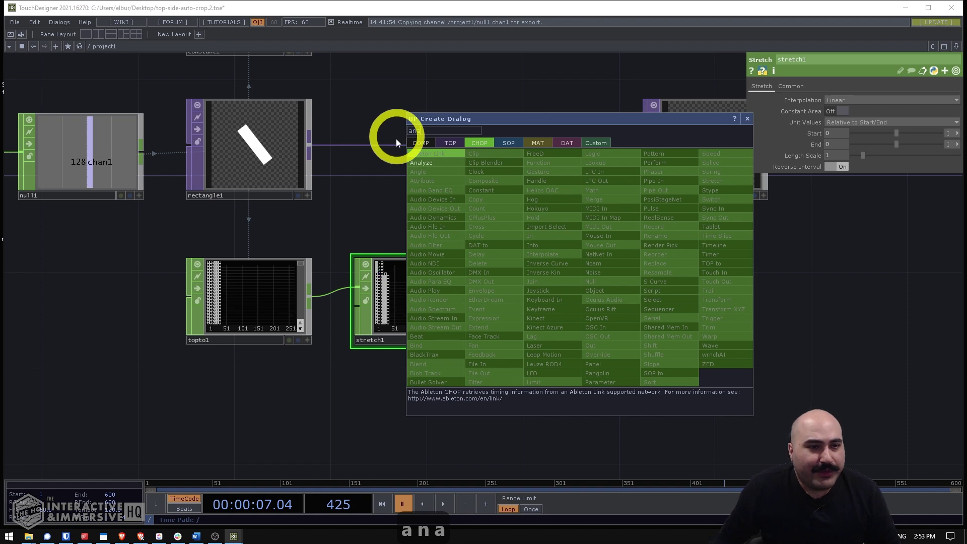
left_click(423, 163)
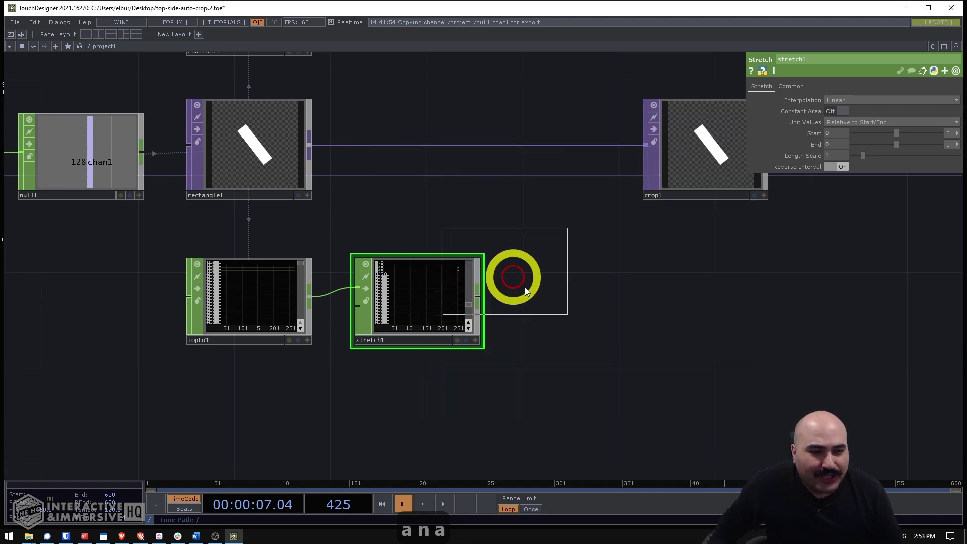
left_click(585, 305)
left_click_drag(479, 292, 525, 297)
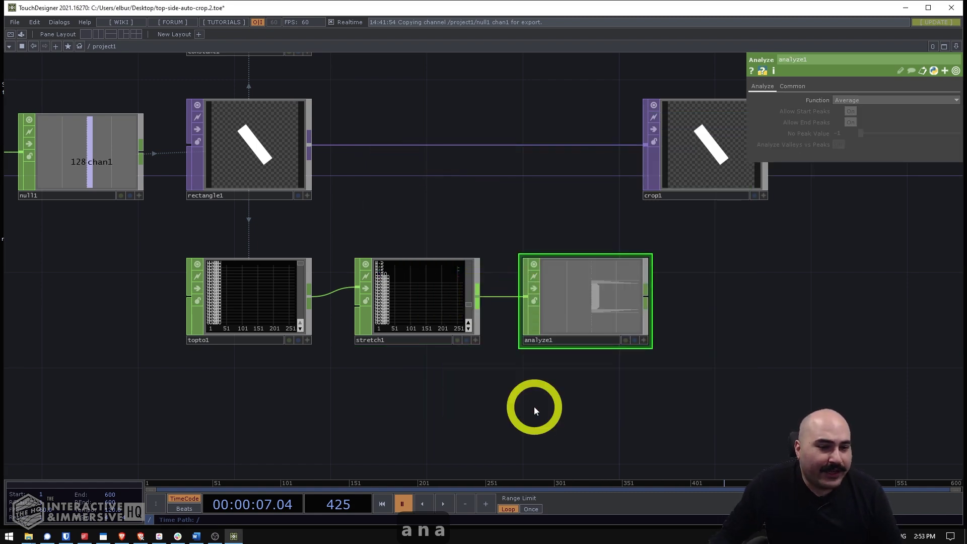
Set the Analyze CHOP's function to Maximum.
scroll(438, 324, "up", 3)
scroll(438, 279, "up", 2)
scroll(458, 272, "down", 2)
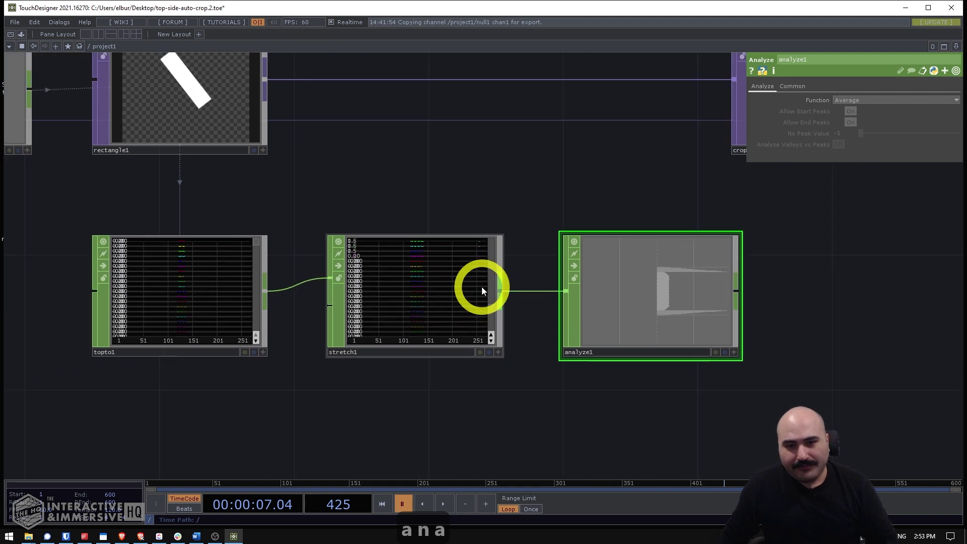
left_click(623, 257)
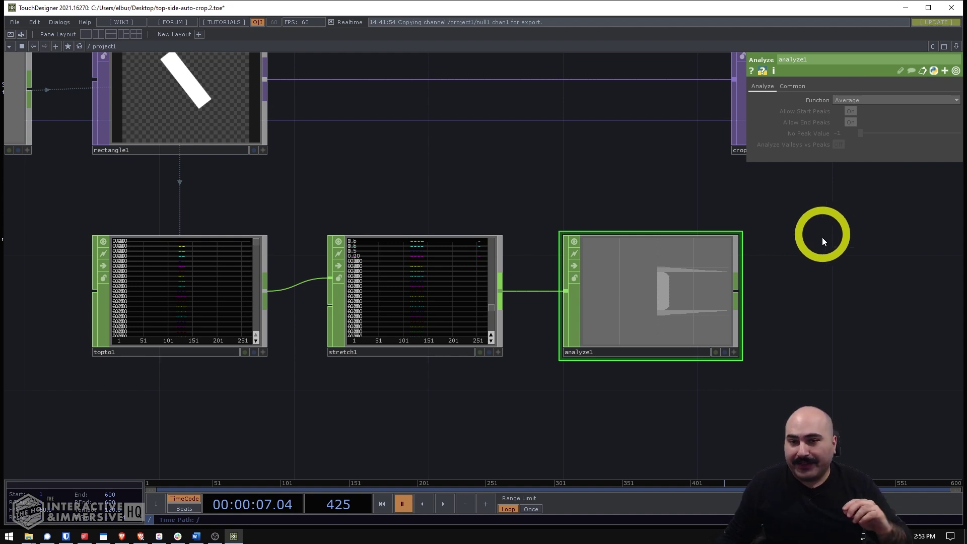
left_click(869, 101)
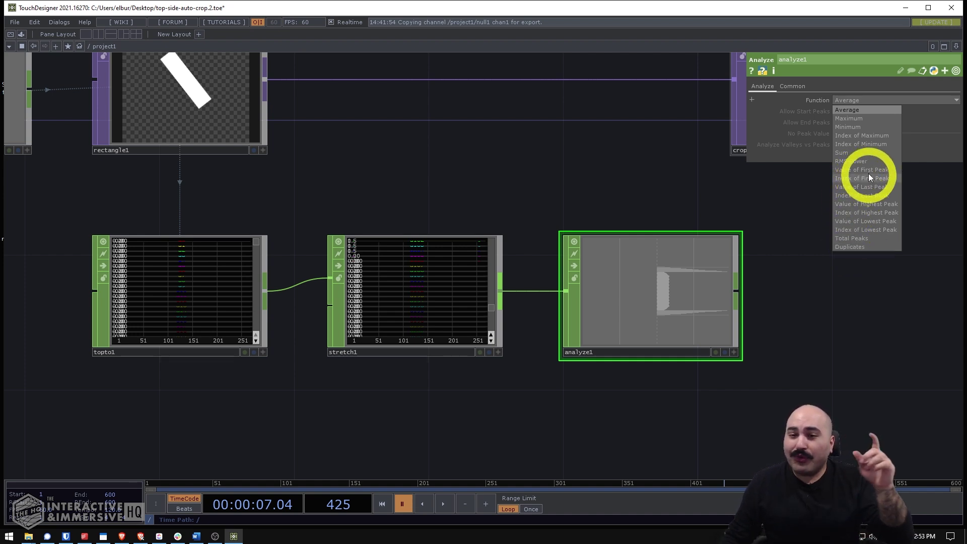
left_click(807, 307)
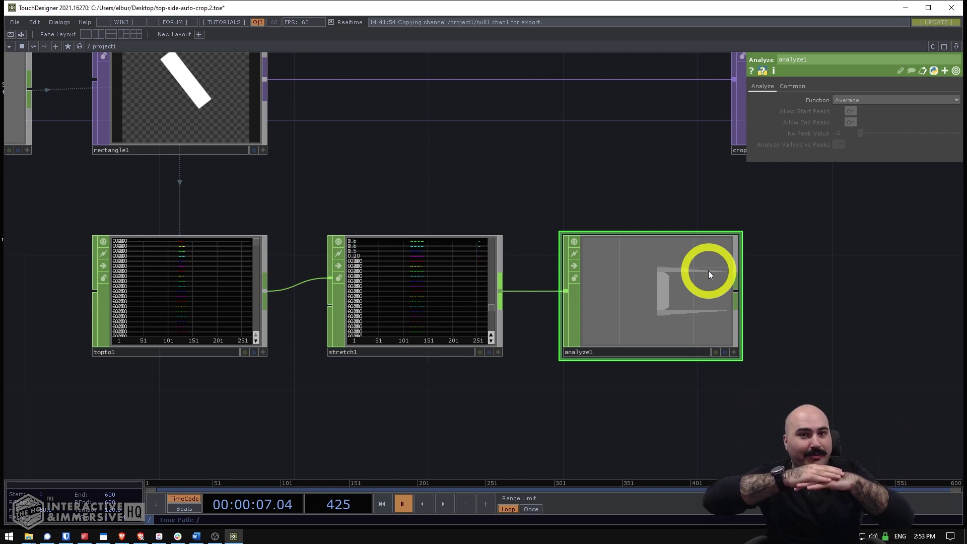
left_click(839, 99)
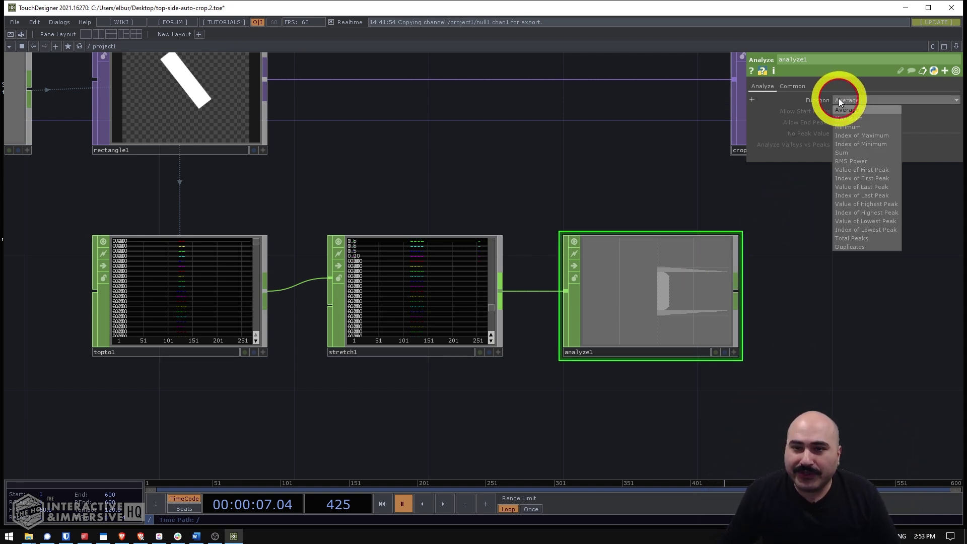
left_click(847, 119)
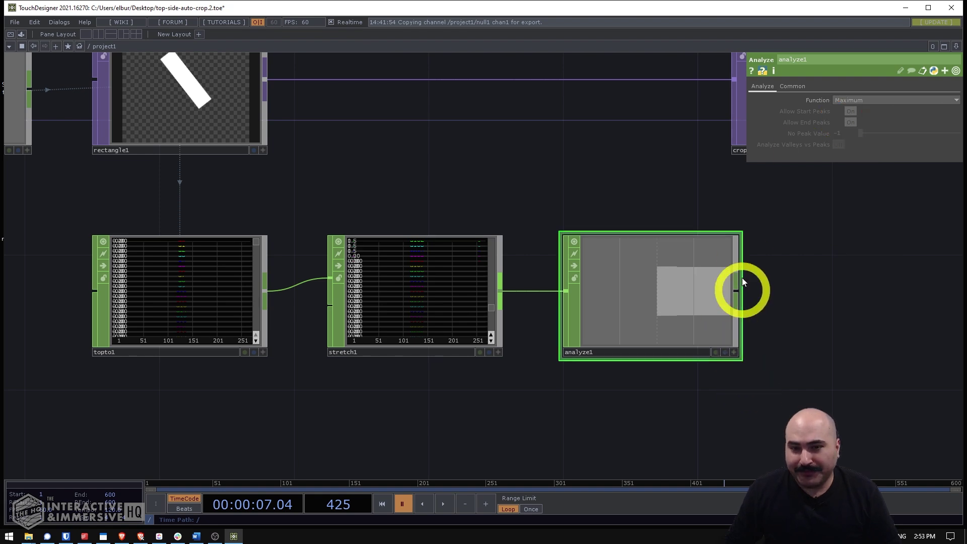
Examine the Analyze CHOP's per-channel maximum values from a0 down to the first channel containing alpha.
scroll(688, 275, "up", 5)
scroll(693, 253, "up", 5)
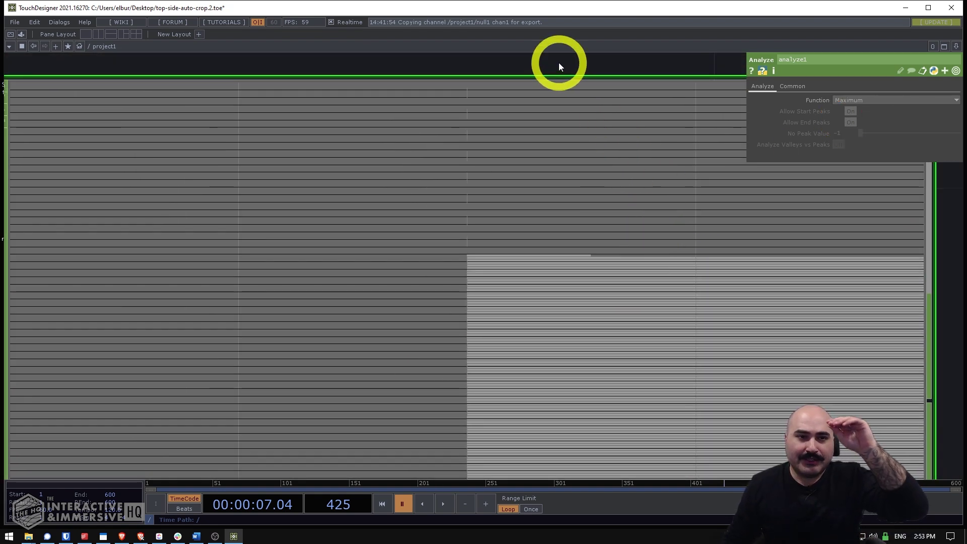
left_click_drag(558, 63, 615, 81)
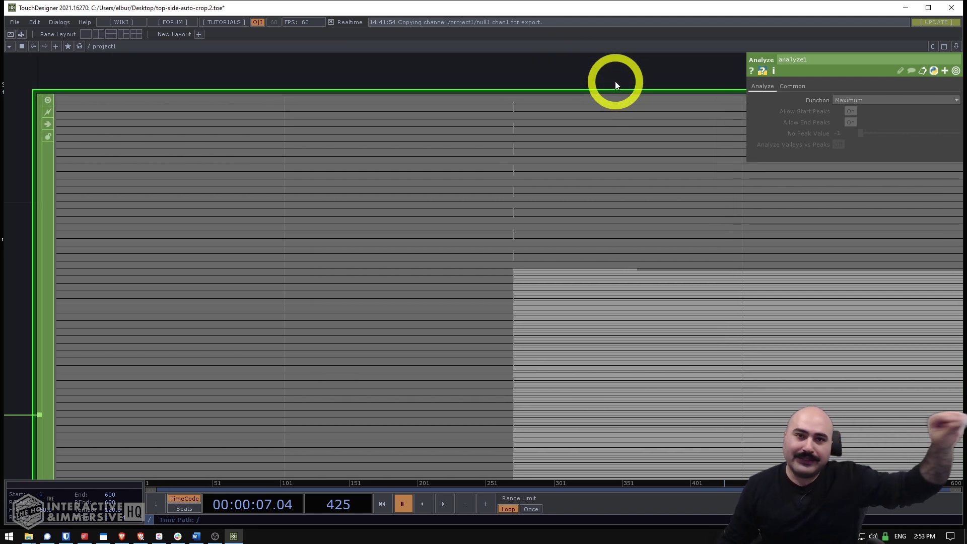
scroll(615, 80, "up", 5)
scroll(440, 87, "up", 3)
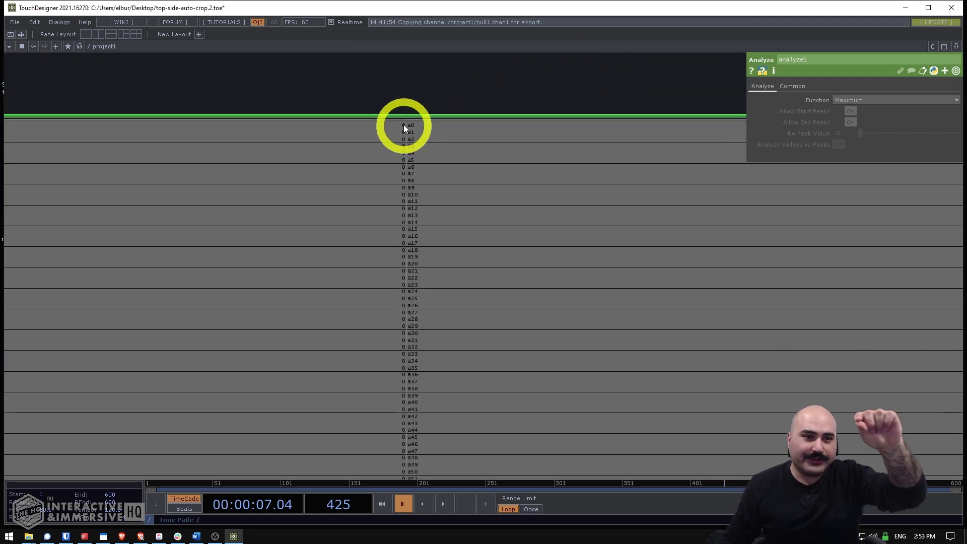
left_click_drag(431, 98, 427, 86)
scroll(426, 86, "down", 2)
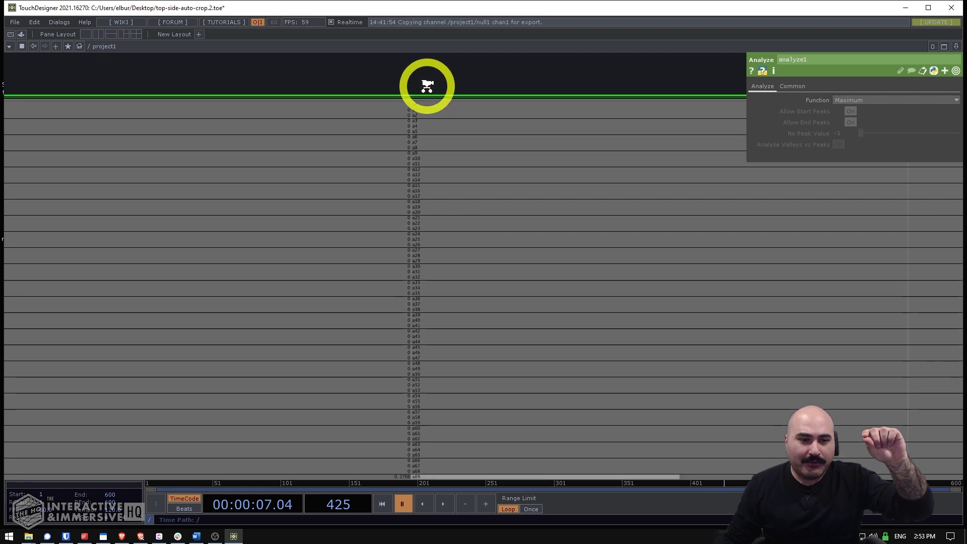
scroll(426, 86, "down", 2)
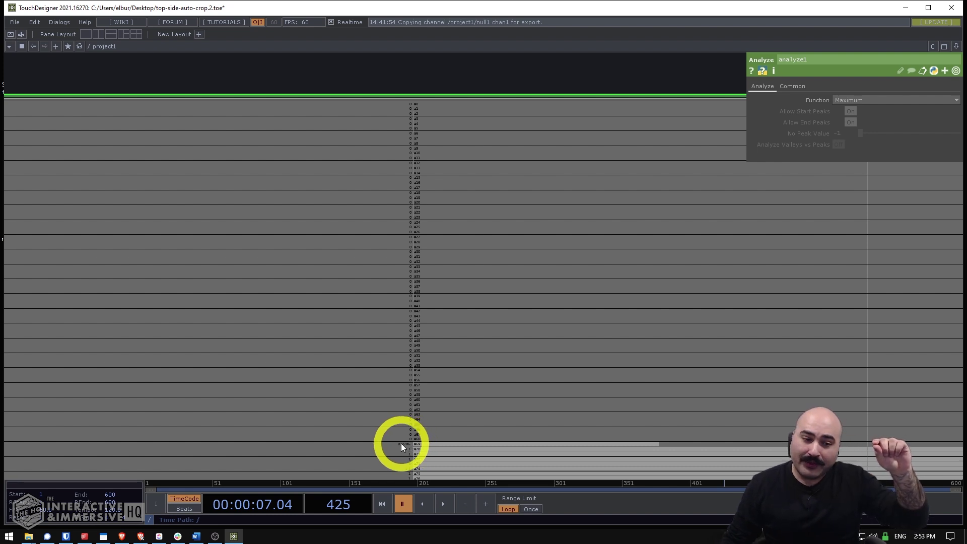
scroll(345, 350, "down", 5)
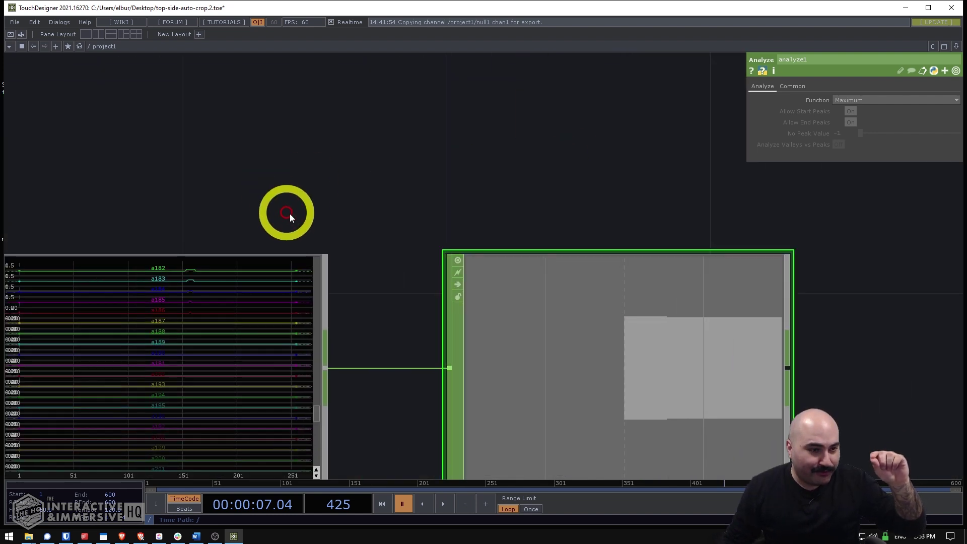
Make the Stretch CHOP's viewer active, find the first channel with a pulse, and compare it with the same channel in the Analyze CHOP.
left_click_drag(289, 218, 356, 235)
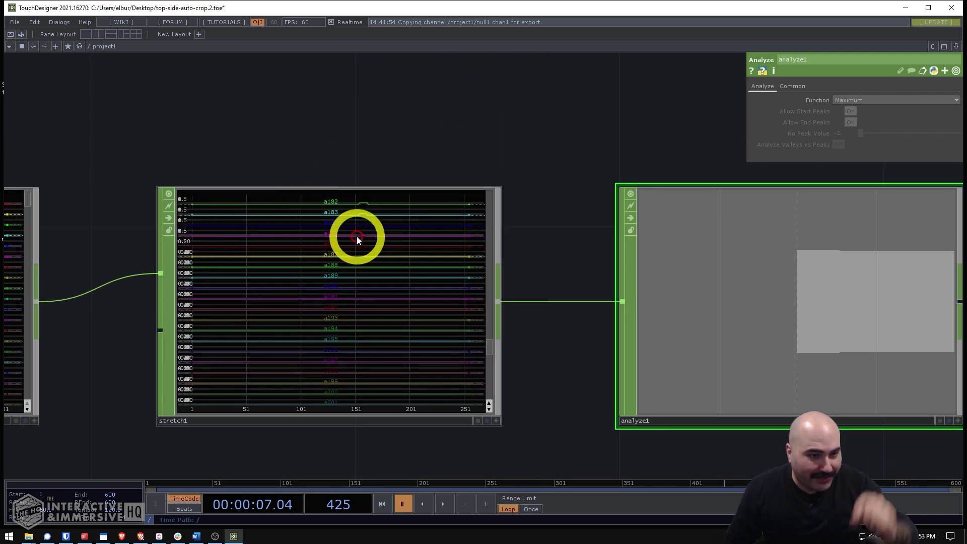
left_click(356, 235)
scroll(352, 242, "up", 4)
scroll(351, 251, "up", 5)
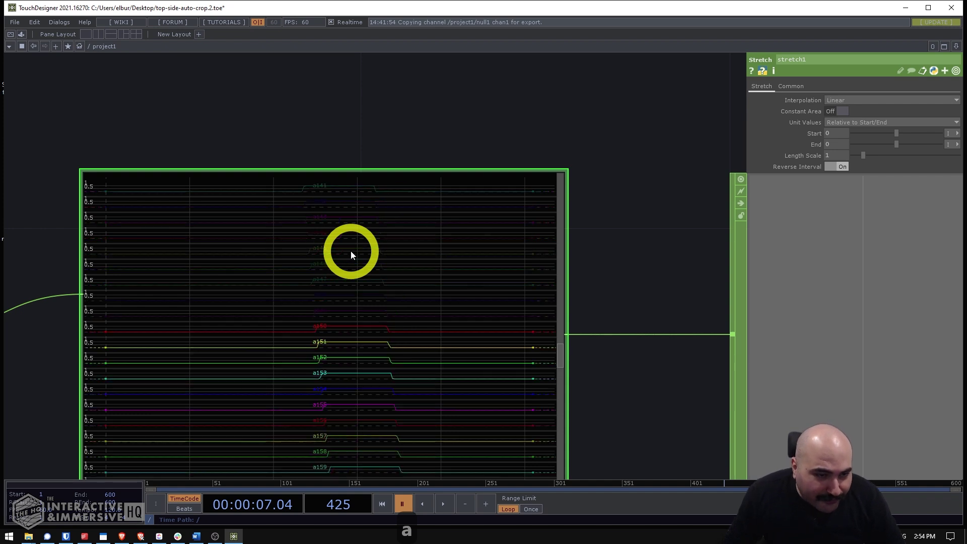
scroll(350, 250, "up", 3)
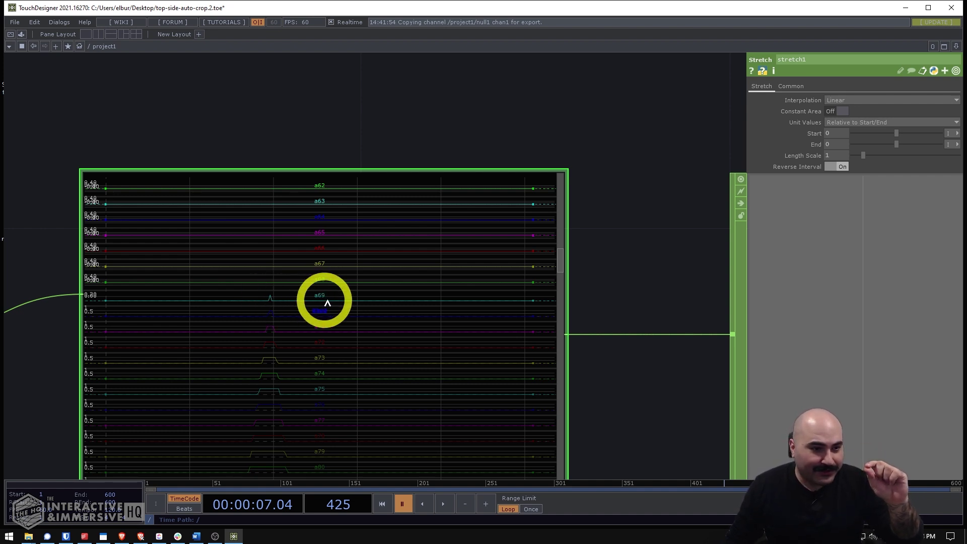
left_click_drag(601, 275, 295, 230)
scroll(688, 128, "up", 3)
left_click_drag(688, 129, 609, 80)
scroll(676, 123, "up", 2)
scroll(638, 105, "up", 2)
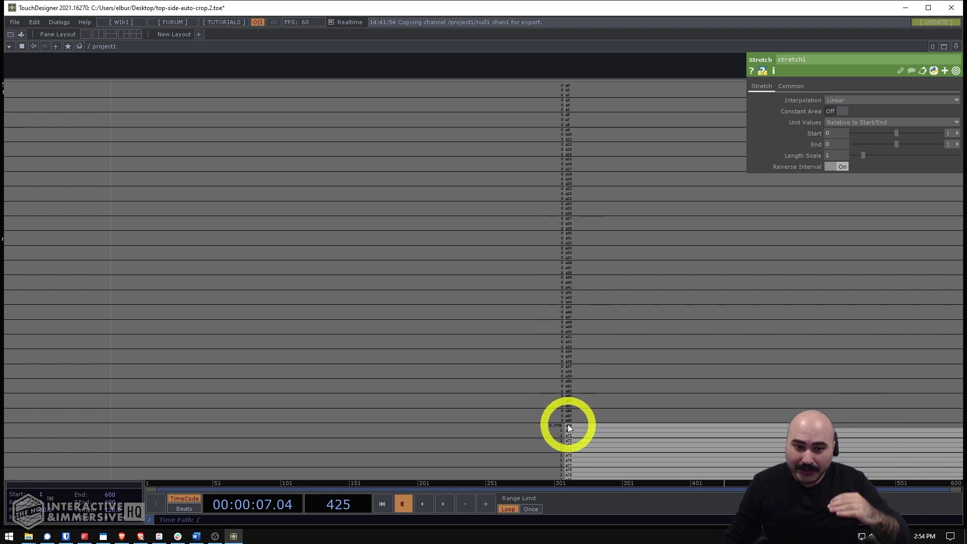
scroll(568, 428, "down", 3)
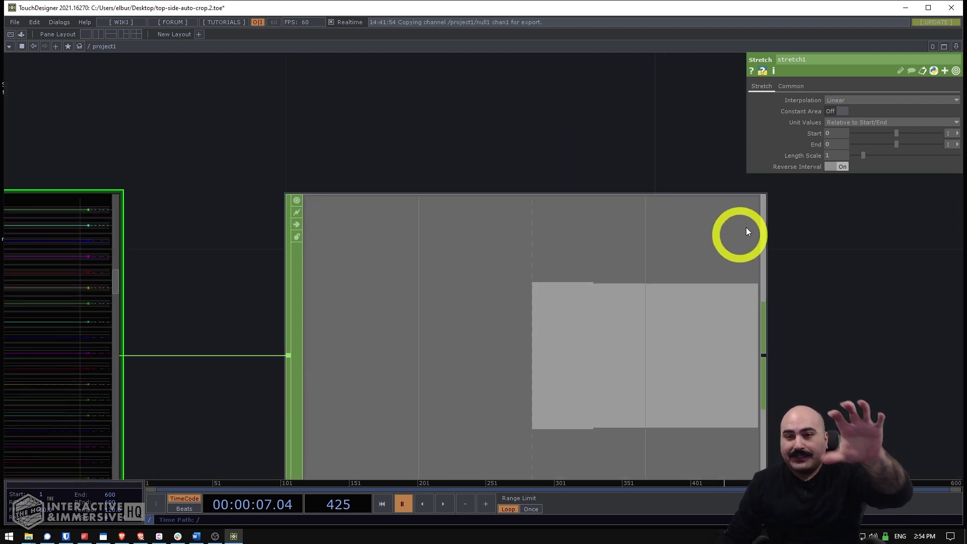
Compare the range of filled channels in the Analyze CHOP with the rectangle TOP's vertical extent.
left_click(687, 279)
left_click_drag(789, 215, 742, 118)
scroll(597, 266, "down", 4)
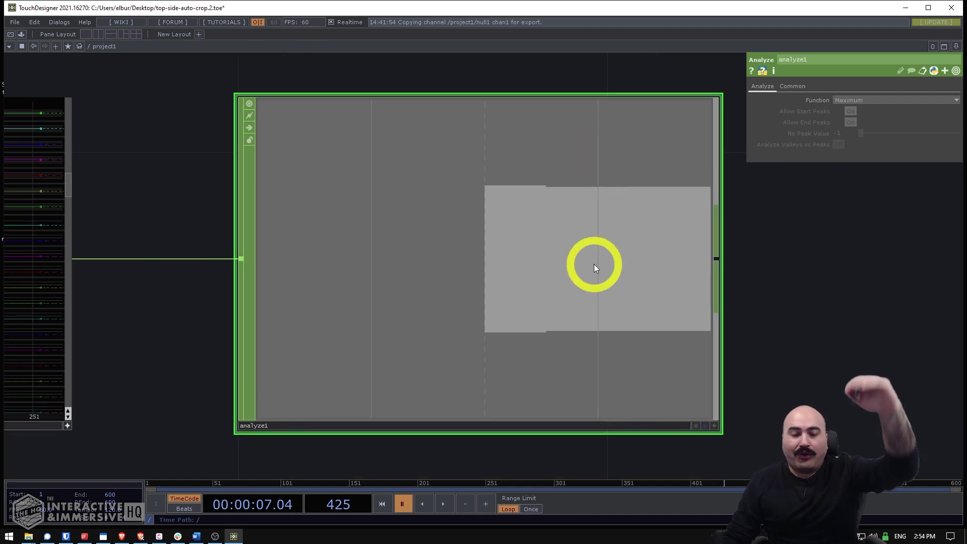
left_click_drag(550, 123, 625, 241)
left_click_drag(492, 246, 627, 227)
scroll(408, 189, "down", 3)
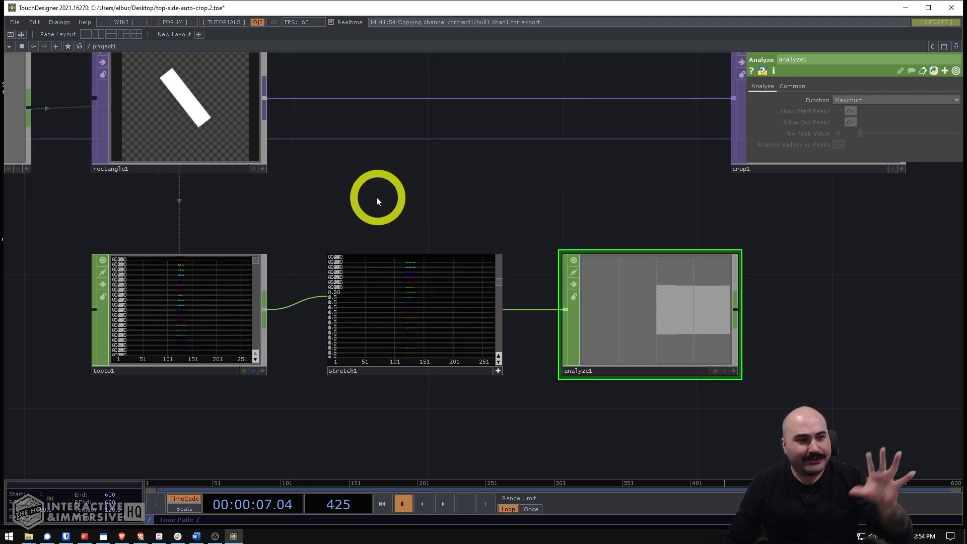
left_click(192, 96)
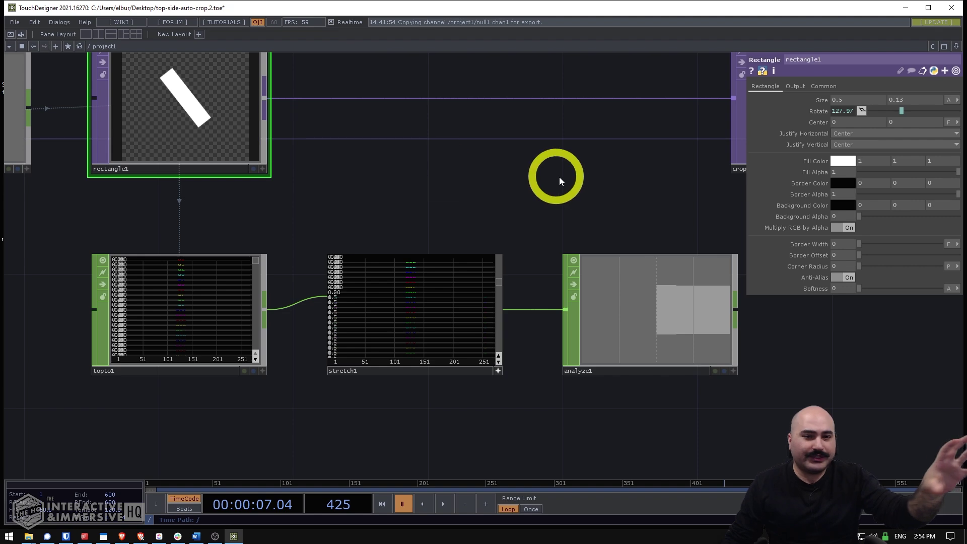
left_click(643, 283)
scroll(669, 328, "up", 2)
scroll(670, 324, "down", 2)
scroll(670, 287, "up", 4)
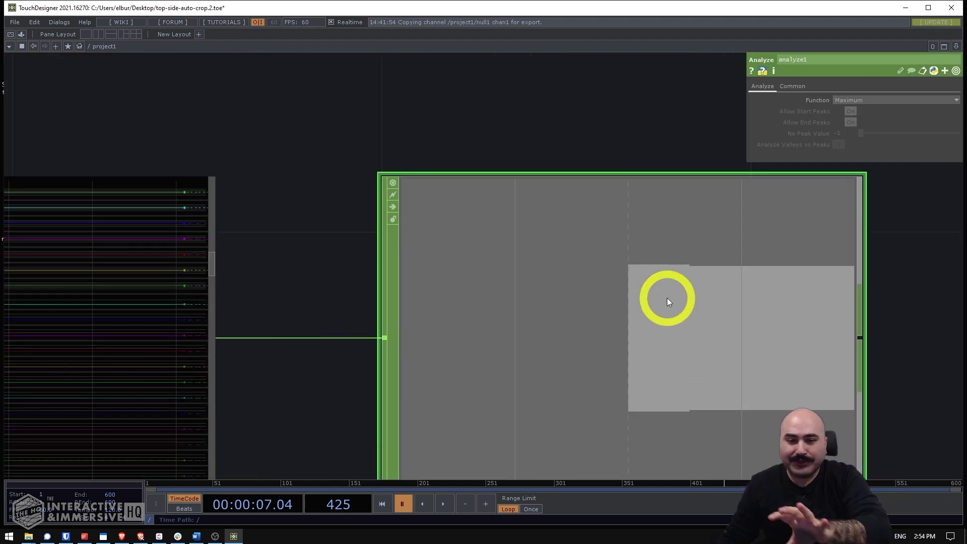
scroll(667, 294, "down", 2)
scroll(666, 303, "up", 3)
scroll(666, 315, "down", 4)
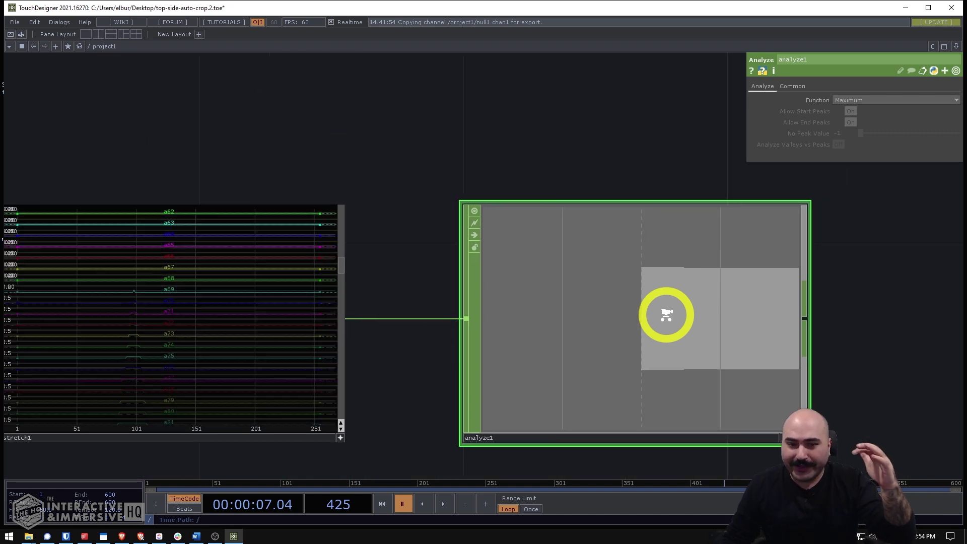
left_click_drag(588, 234, 689, 266)
scroll(688, 264, "down", 2)
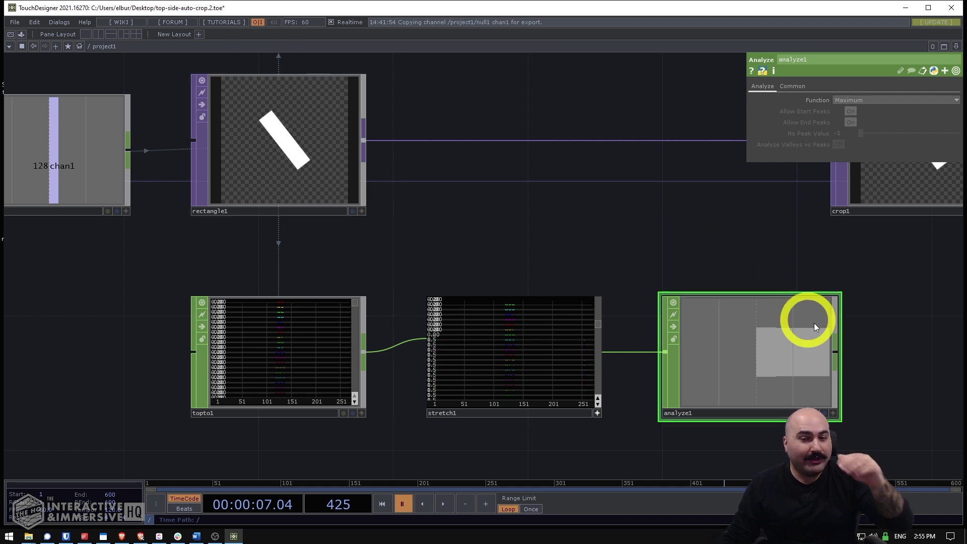
Inspect the upper and lower boundaries of the filled channel block in the Analyze CHOP's viewer.
scroll(784, 298, "up", 6)
mouse_move(797, 284)
middle_mouse_down()
mouse_move(776, 290)
mouse_move(808, 297)
middle_mouse_up()
left_click_drag(825, 291, 830, 225)
scroll(495, 251, "down", 5)
left_click_drag(555, 135, 692, 132)
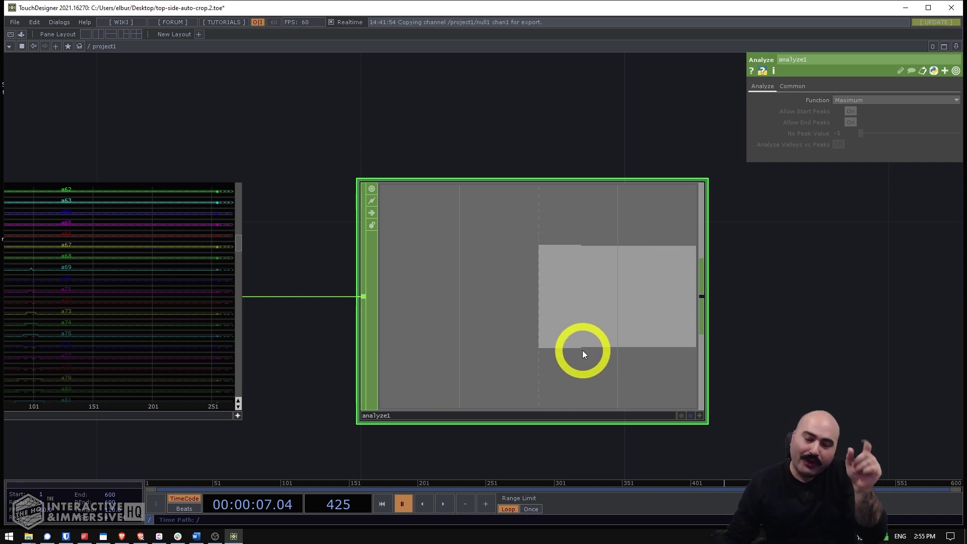
scroll(582, 349, "down", 4)
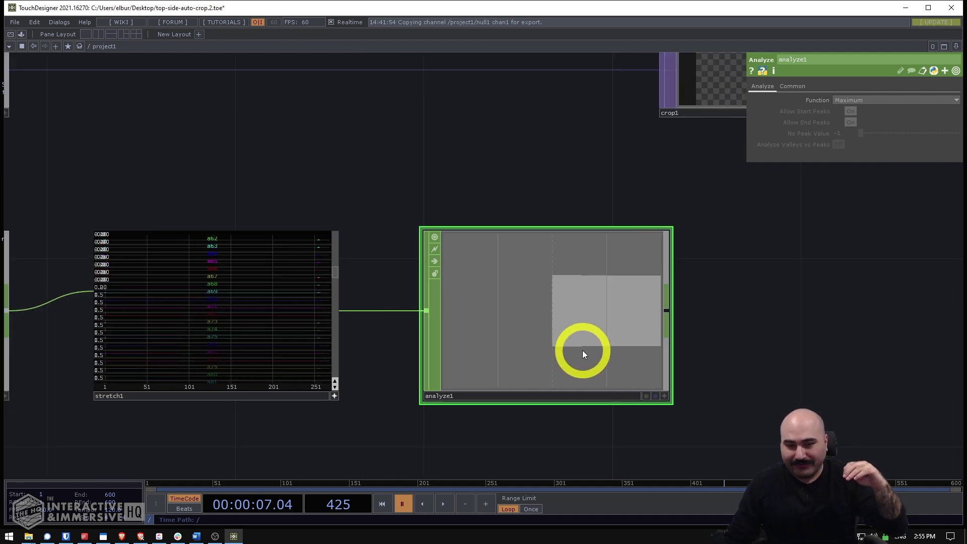
scroll(584, 354, "up", 4)
scroll(588, 285, "up", 2)
scroll(588, 285, "down", 2)
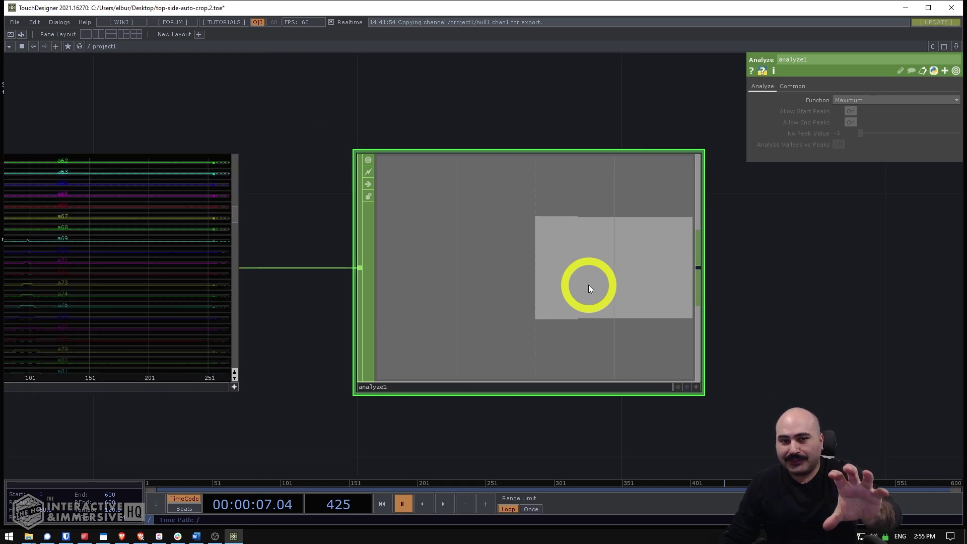
scroll(588, 285, "down", 5)
Play the timeline until the rectangle lies nearly horizontal, pause at frame 517, and check the Analyze CHOP's channel maximums for that rotation.
left_click(340, 155)
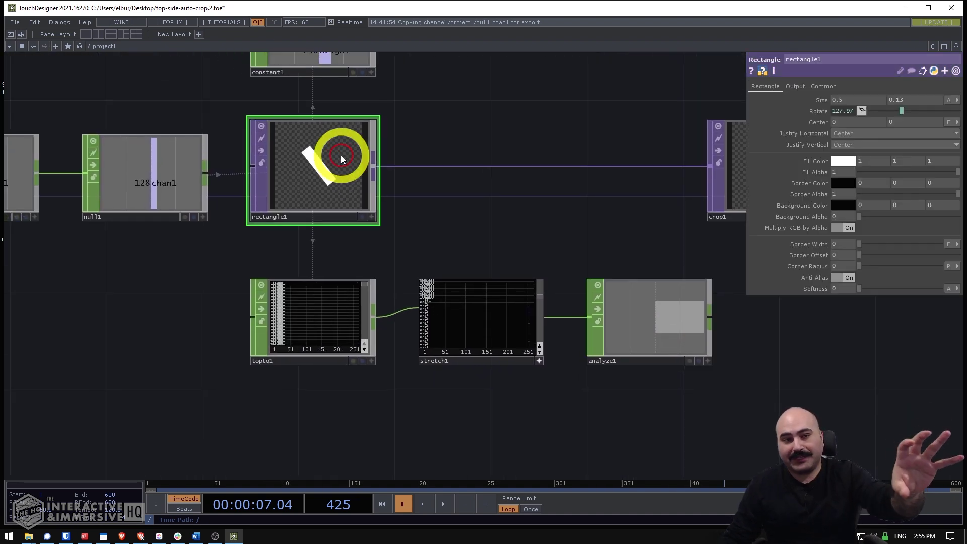
left_click_drag(521, 238, 506, 176)
key("space")
scroll(507, 176, "up", 3)
key("space")
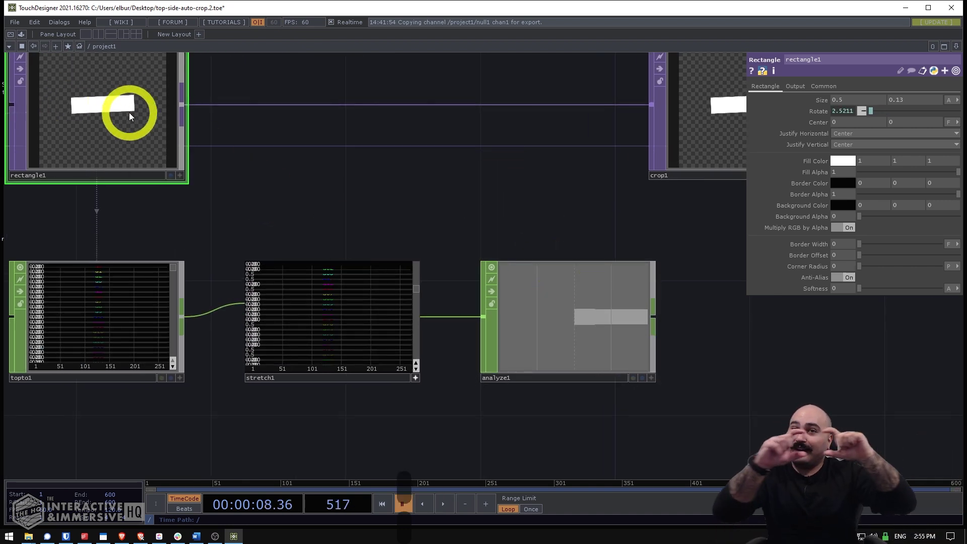
scroll(590, 323, "down", 3)
left_click(596, 331)
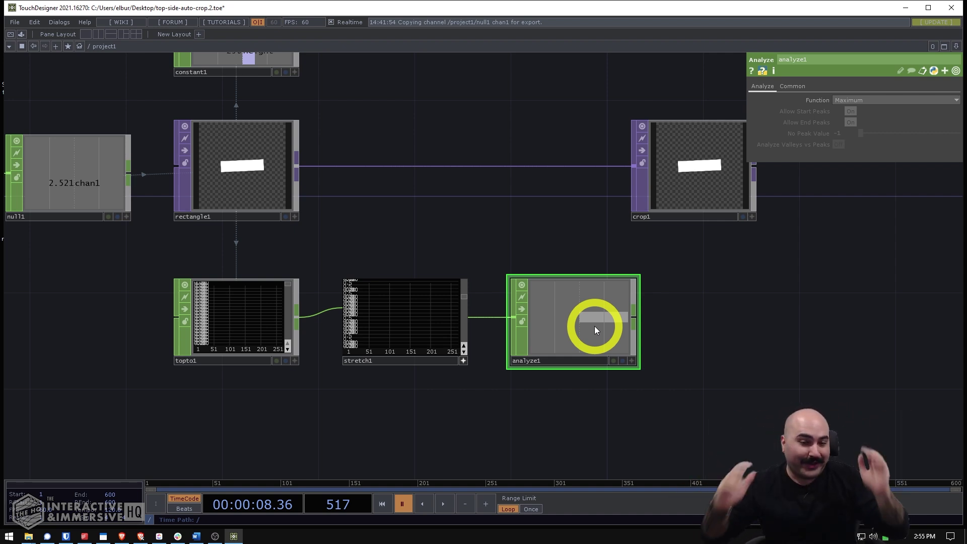
scroll(594, 325, "up", 5)
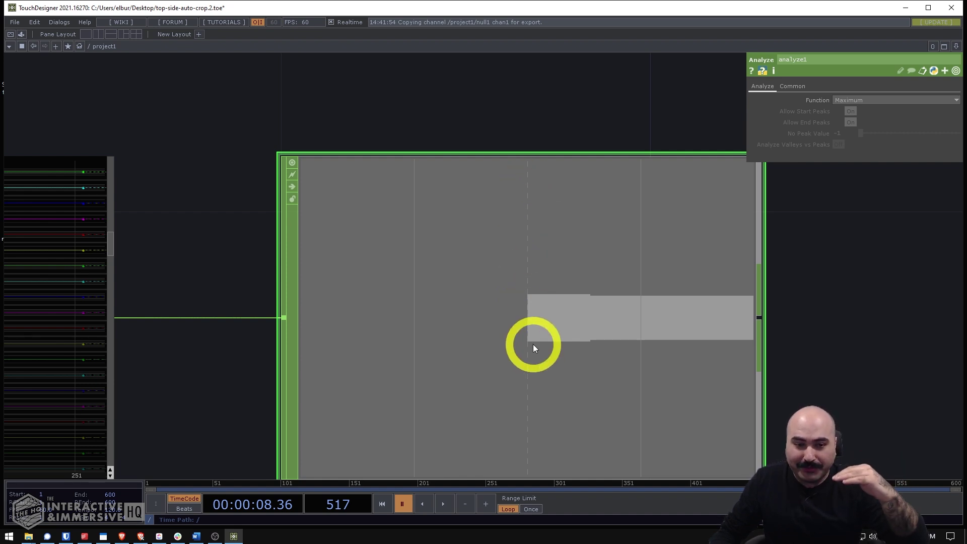
scroll(694, 309, "down", 6)
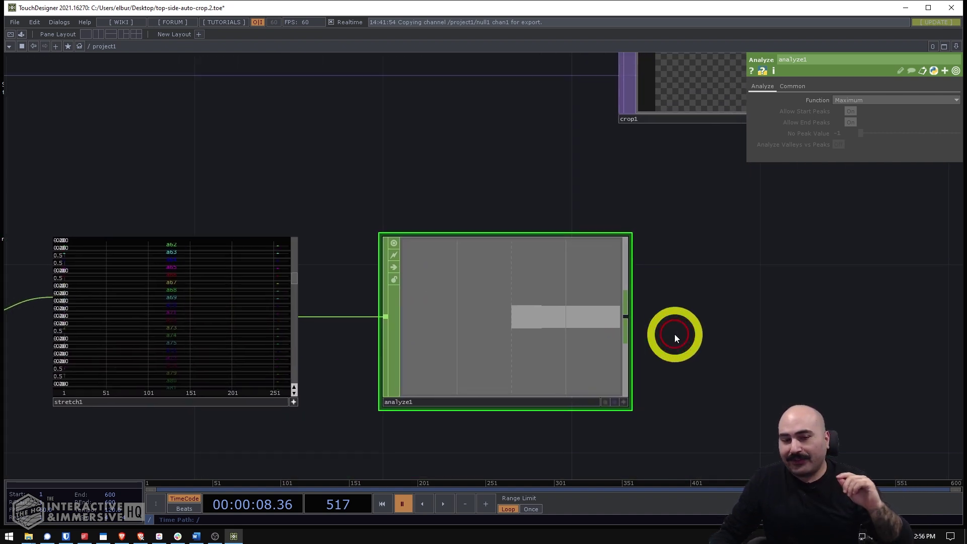
Compare the filled channel block in the Analyze CHOP with the nearly horizontal rectangle in the rectangle TOP.
scroll(674, 334, "down", 2)
scroll(508, 359, "up", 1)
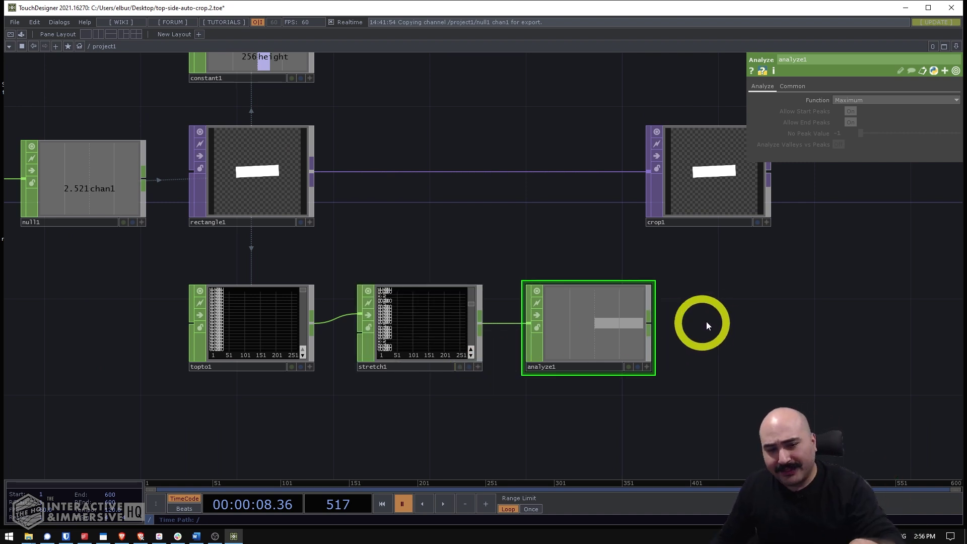
scroll(390, 201, "up", 8)
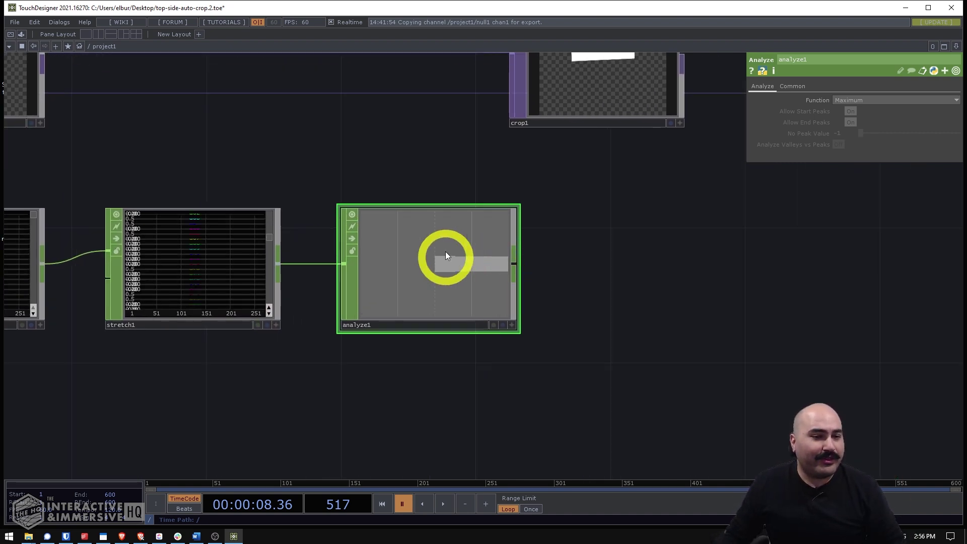
scroll(433, 245, "down", 5)
scroll(257, 112, "up", 2)
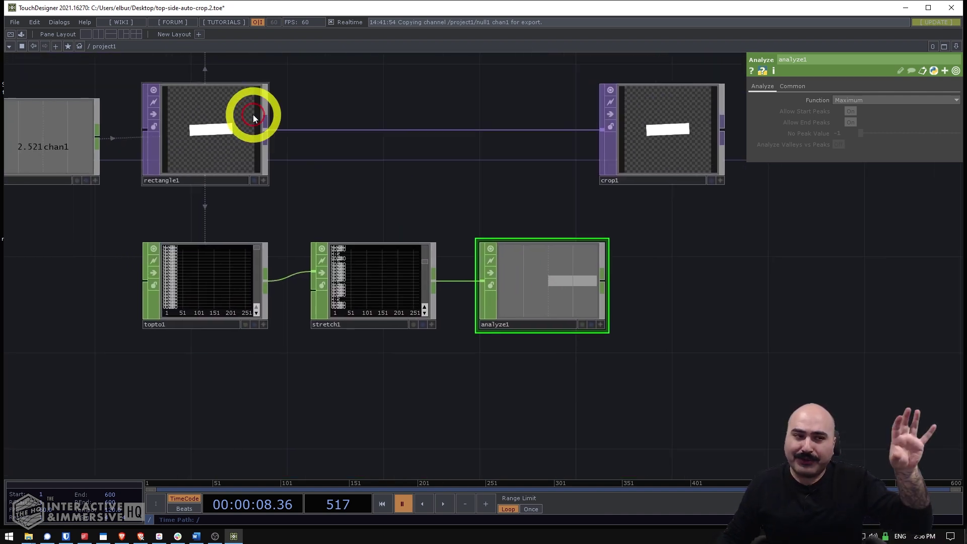
scroll(216, 123, "up", 2)
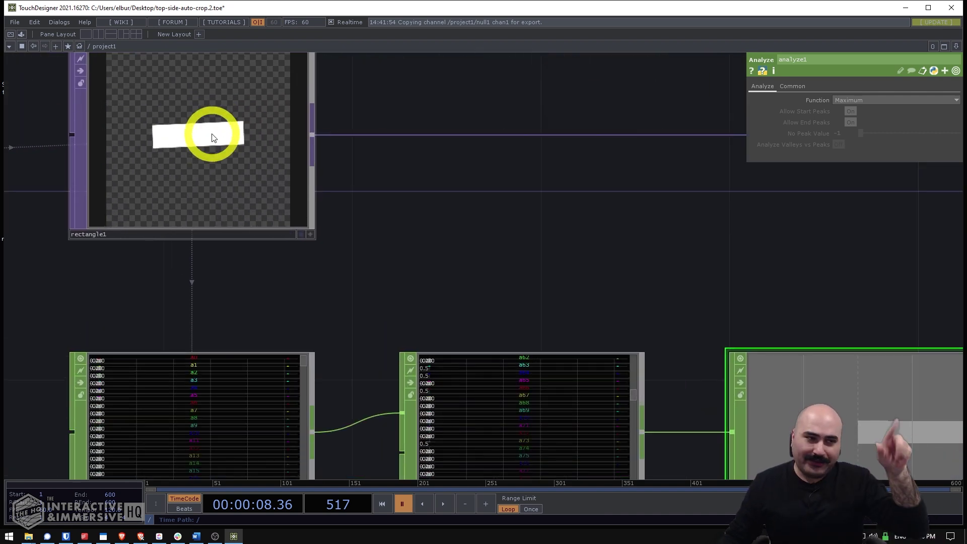
scroll(308, 181, "down", 4)
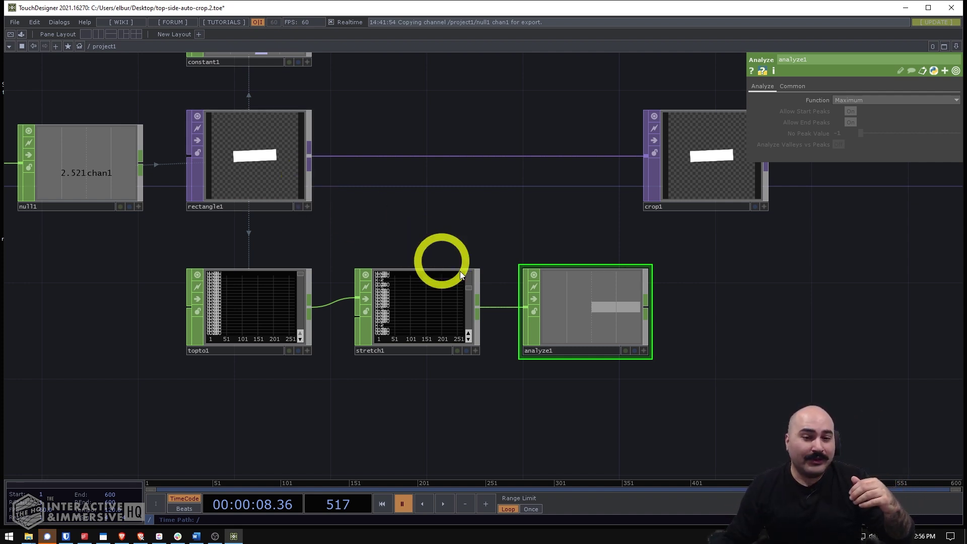
Add a Logic CHOP fed by the Analyze CHOP's output and place it directly after that node.
scroll(647, 301, "up", 5)
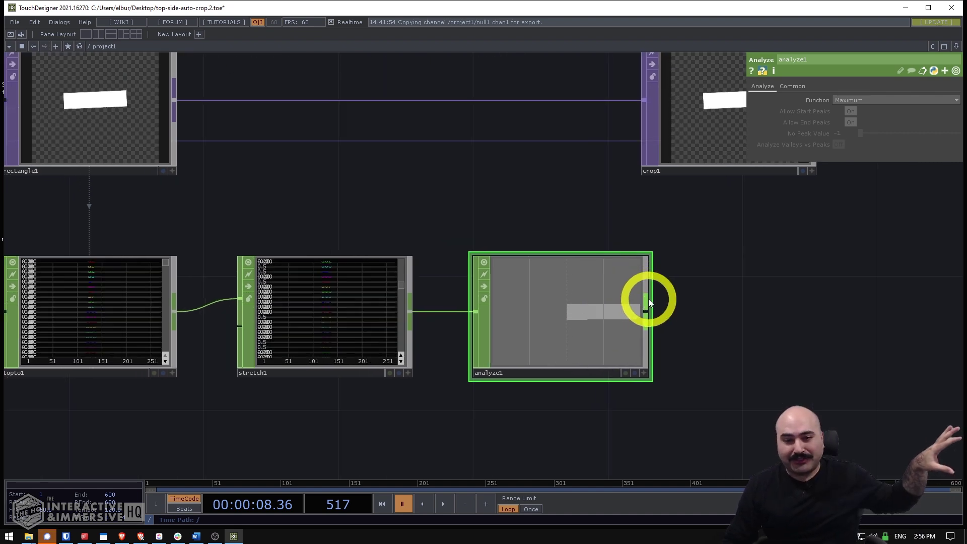
right_click(649, 309)
type("logic")
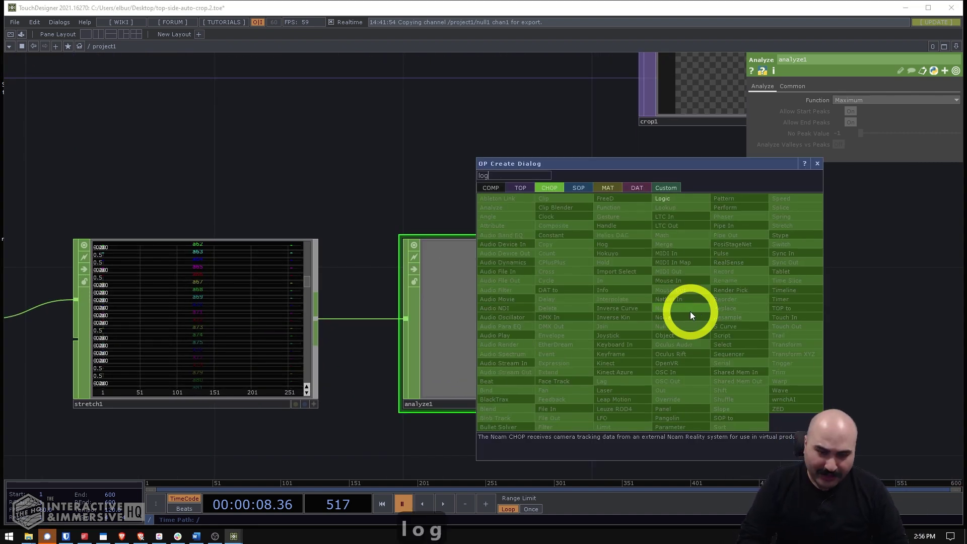
key("Return")
left_click(802, 324)
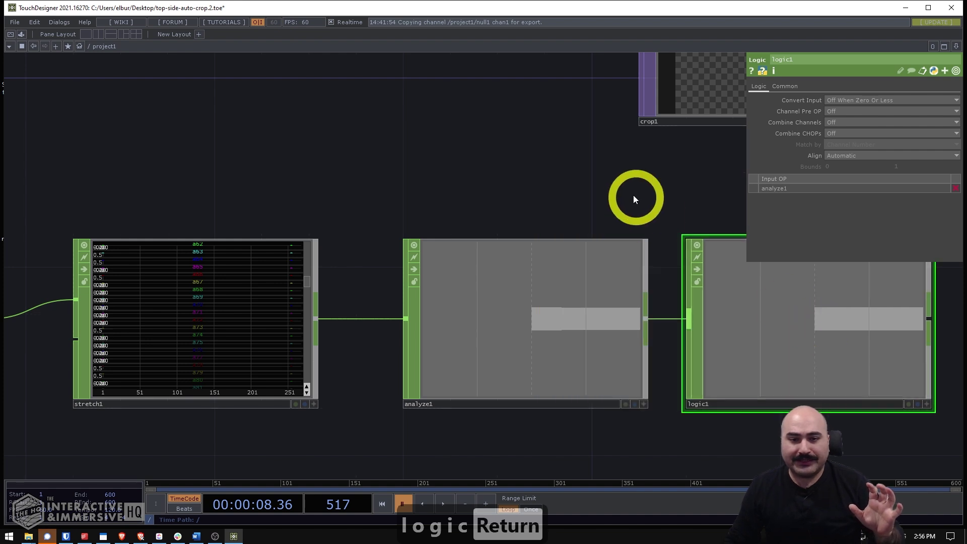
Compare the Analyze CHOP's channels with the Logic CHOP's and inspect the filled block in the Logic CHOP up close.
left_click(458, 269)
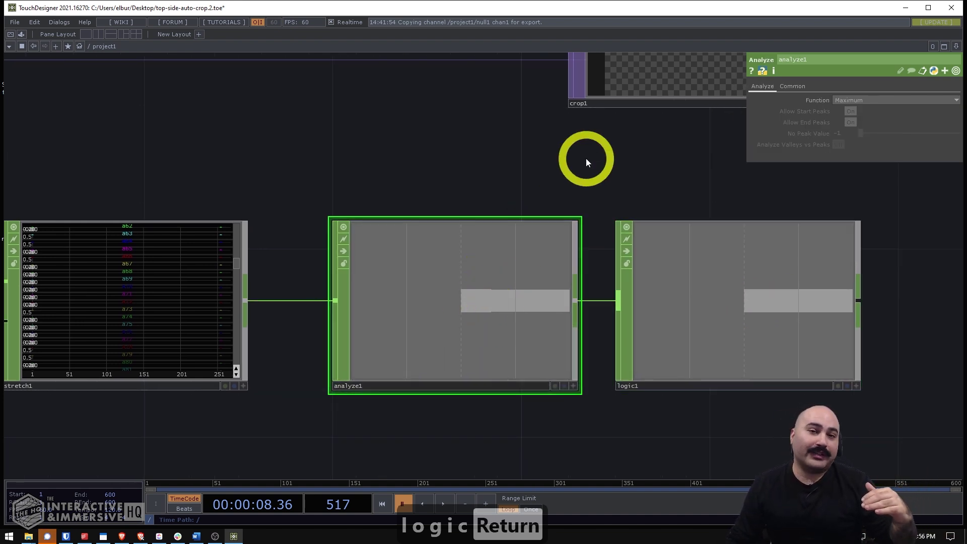
left_click_drag(585, 158, 354, 147)
left_click(557, 255)
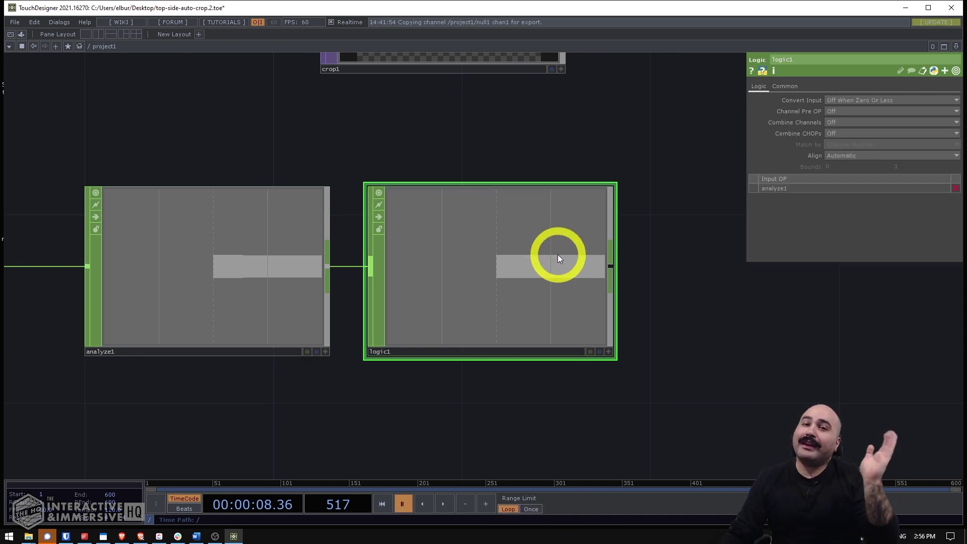
scroll(557, 255, "up", 5)
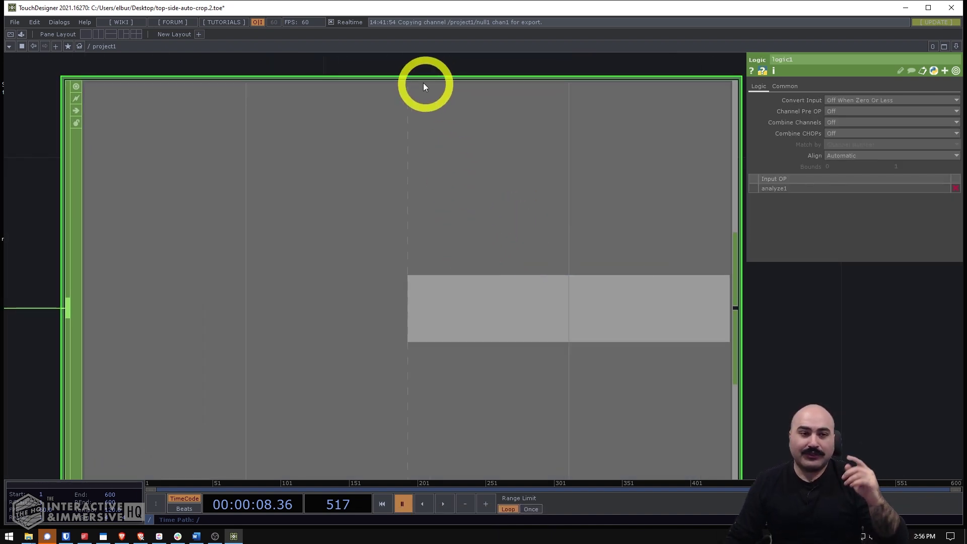
scroll(428, 86, "up", 3)
scroll(417, 113, "down", 2)
scroll(649, 295, "up", 5)
scroll(830, 292, "down", 3)
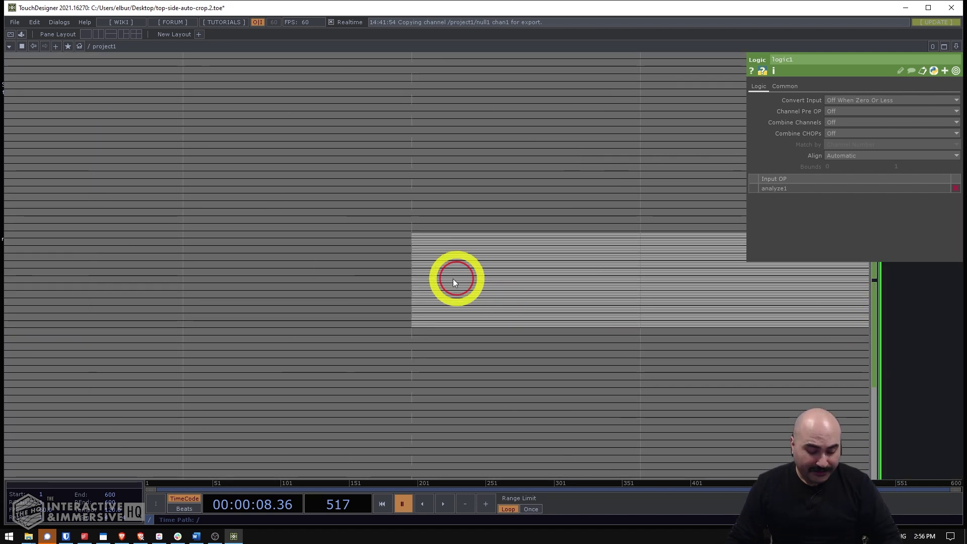
Open the Logic CHOP's viewer in its own maximized window, examine the individual channel values, and close the window.
key("a")
key("a")
scroll(913, 314, "down", 5)
right_click(604, 309)
left_click(621, 302)
left_click_drag(609, 220, 441, 71)
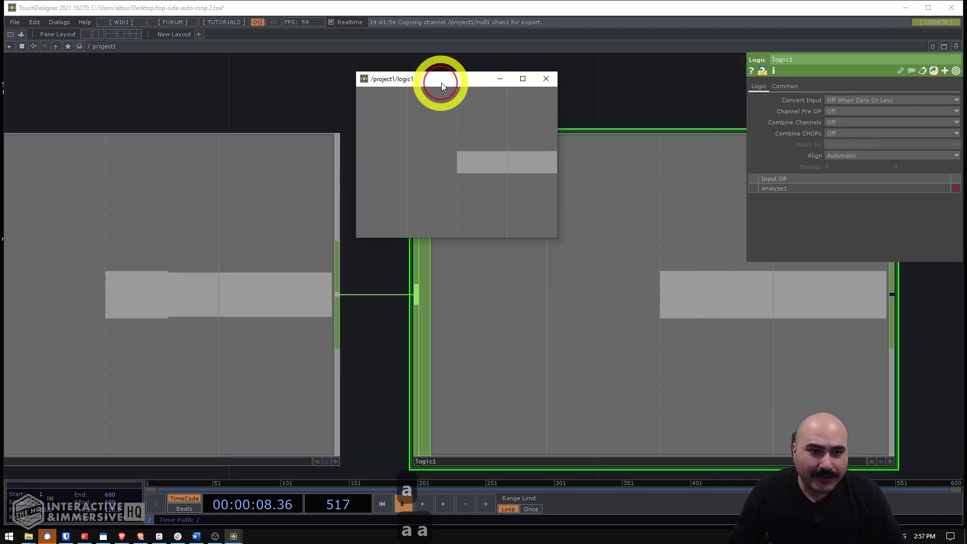
left_click(523, 78)
scroll(507, 213, "up", 5)
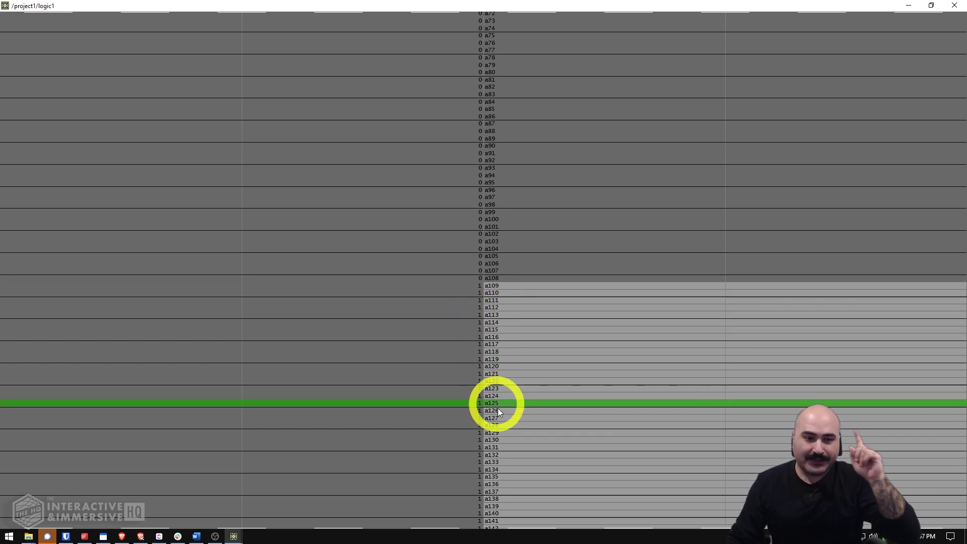
left_click(949, 7)
scroll(653, 125, "down", 5)
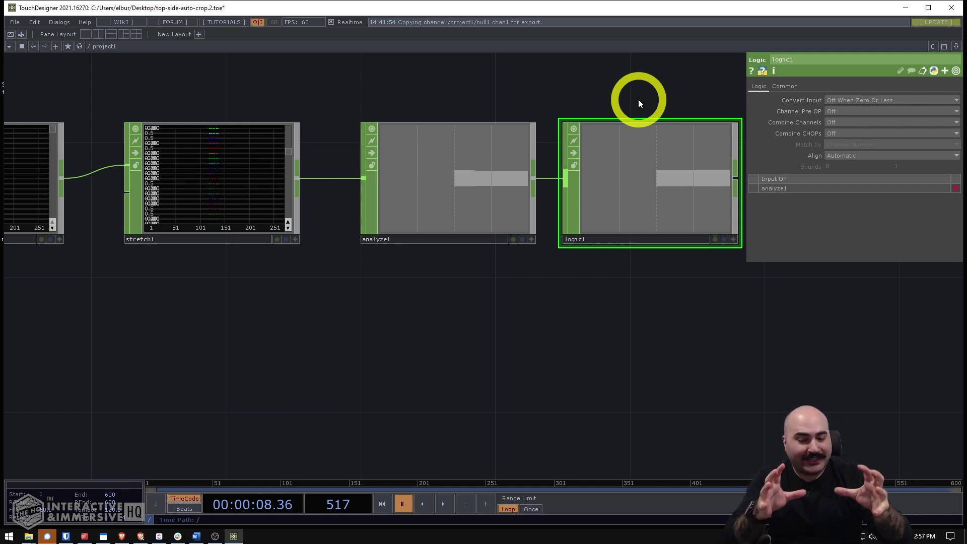
Resume timeline playback and move the Crop TOP farther right in the network to make room after the Logic CHOP.
scroll(639, 103, "down", 5)
scroll(636, 108, "up", 4)
left_click_drag(538, 129, 691, 125)
left_click_drag(606, 114, 491, 149)
scroll(446, 258, "up", 3)
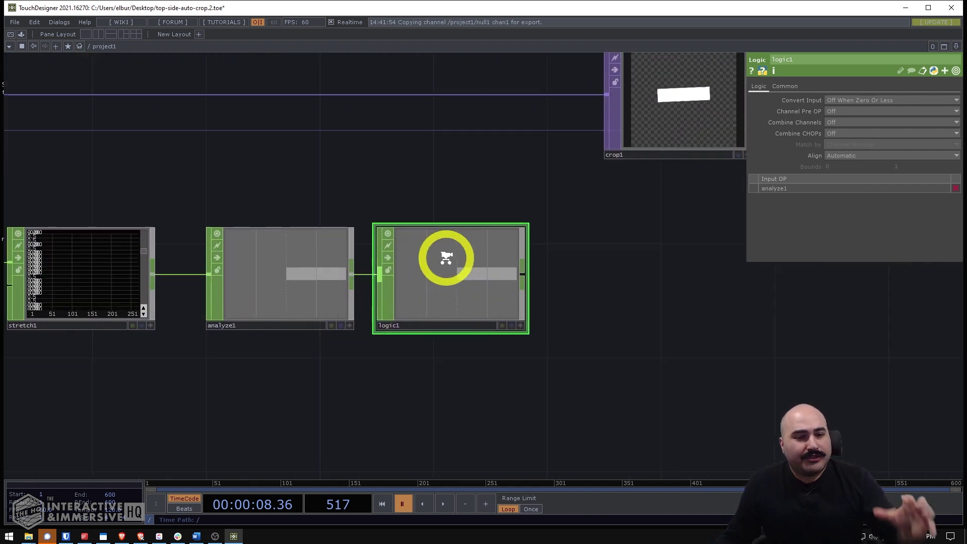
scroll(446, 258, "up", 2)
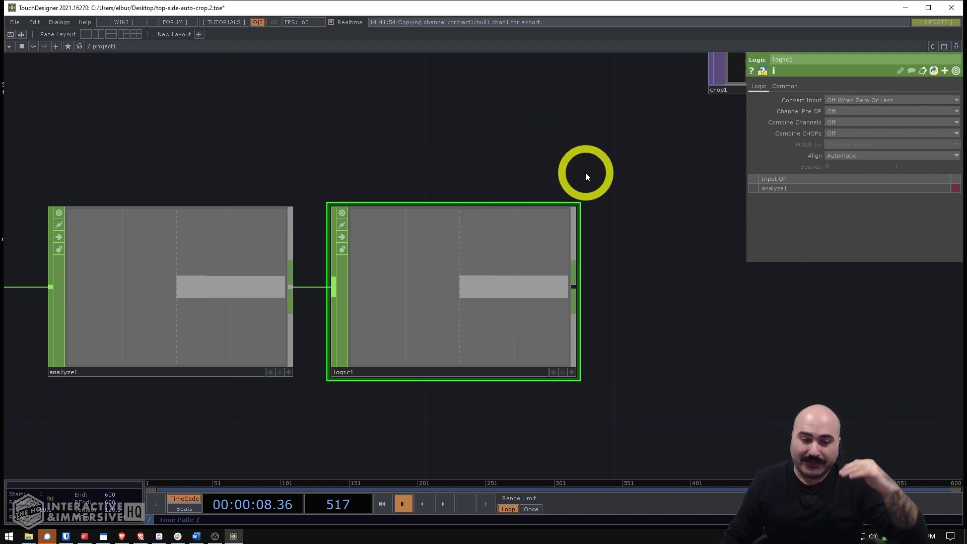
scroll(585, 169, "down", 3)
left_click_drag(584, 169, 450, 199)
left_click(582, 110)
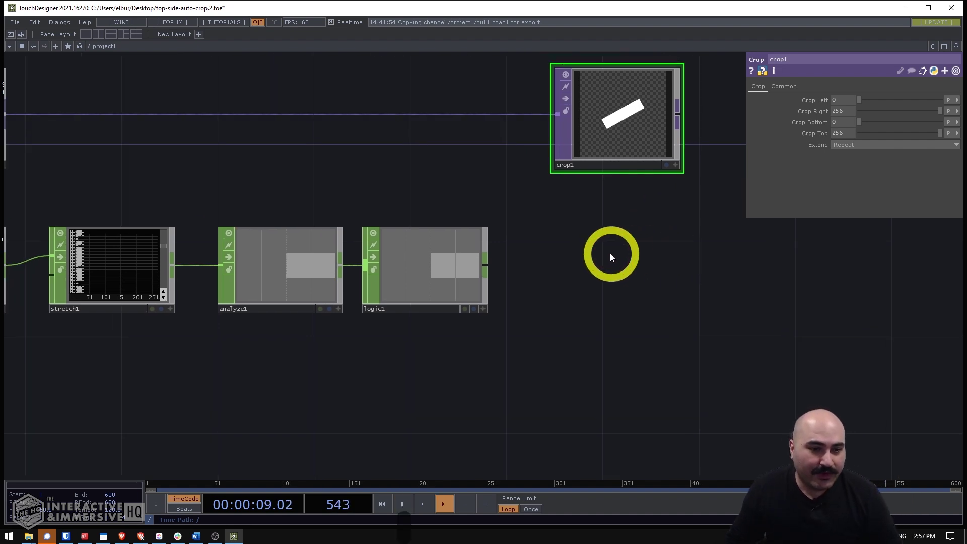
scroll(607, 231, "down", 3)
left_click_drag(614, 186, 675, 183)
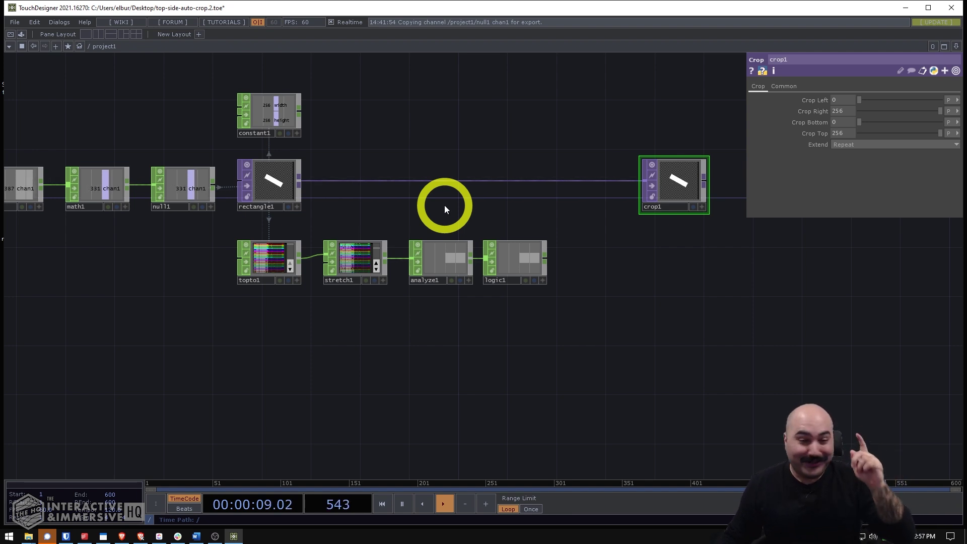
Add a second Analyze CHOP after the Logic CHOP and connect the Logic CHOP's output to it.
scroll(537, 256, "up", 2)
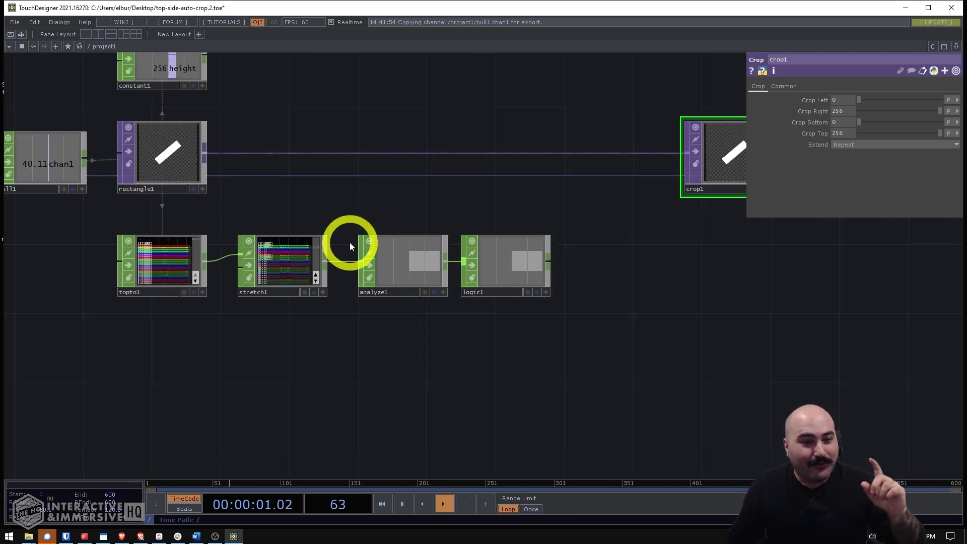
left_click(410, 262)
scroll(405, 267, "up", 3)
scroll(403, 268, "down", 2)
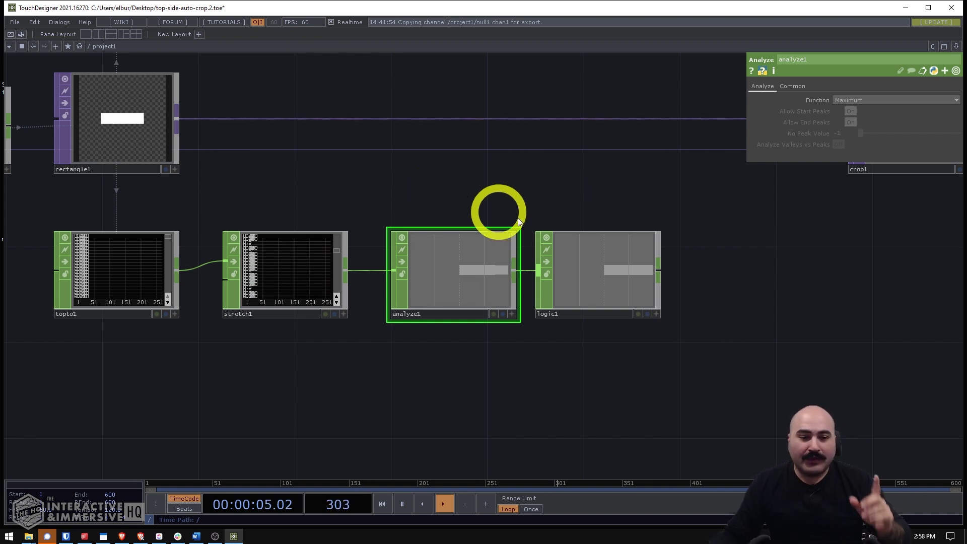
left_click_drag(727, 252, 664, 246)
key("Tab")
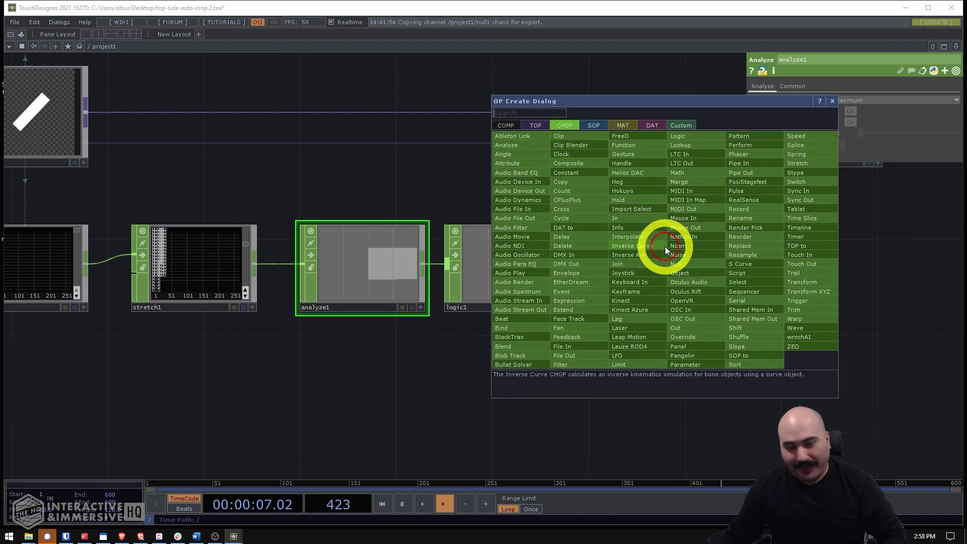
type("anal")
key("Return")
left_click(679, 265)
left_click_drag(566, 261, 614, 263)
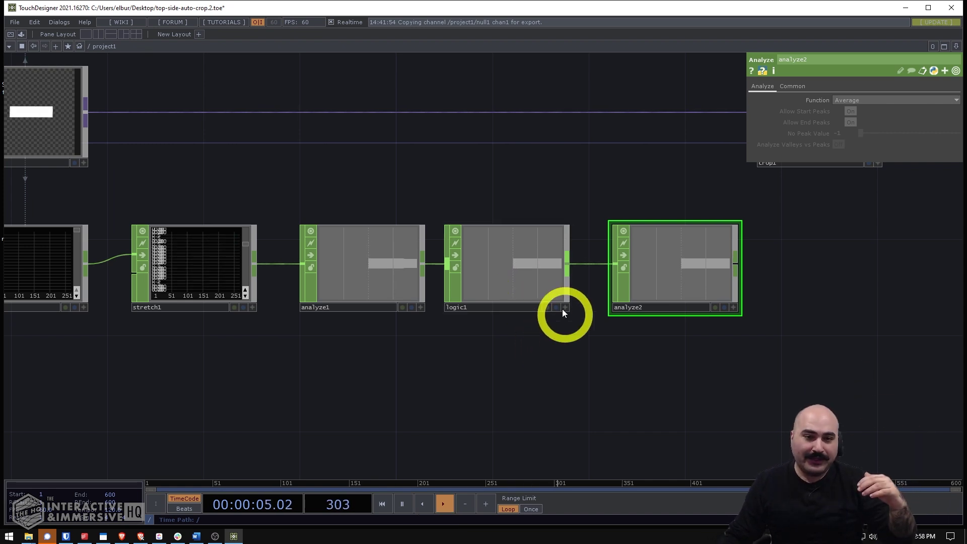
Move the second Analyze CHOP away from the Logic CHOP and disconnect the wire between them.
scroll(527, 250, "up", 5)
left_click(504, 244)
scroll(501, 242, "up", 3)
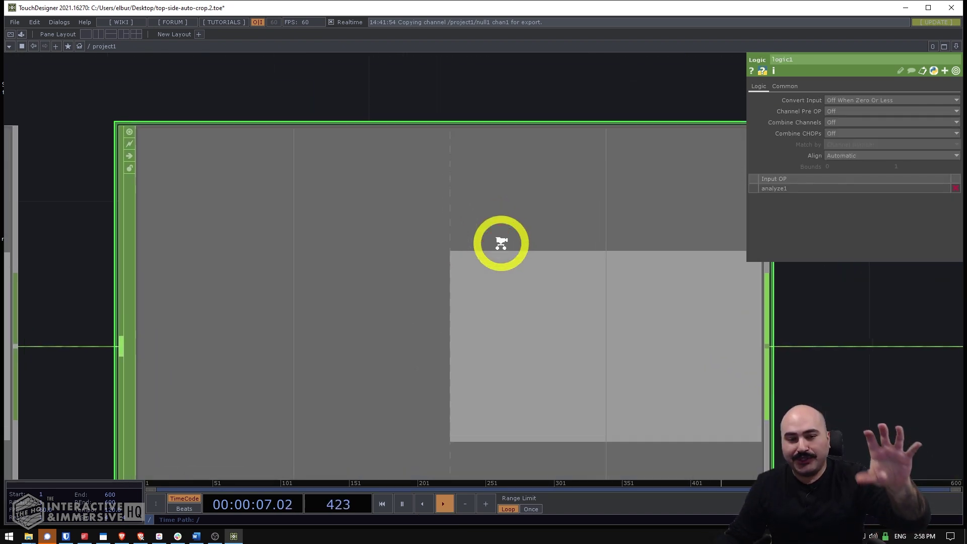
scroll(496, 239, "down", 3)
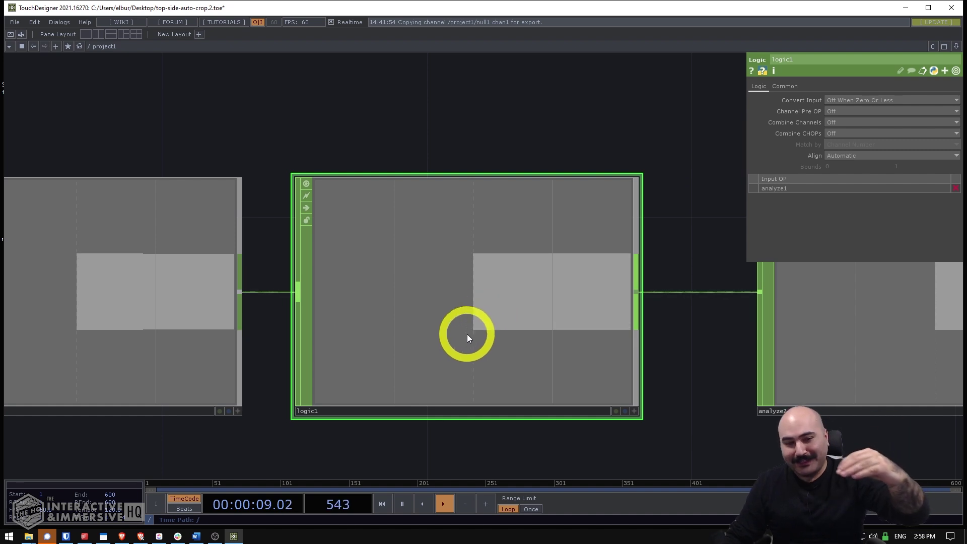
scroll(498, 342, "down", 4)
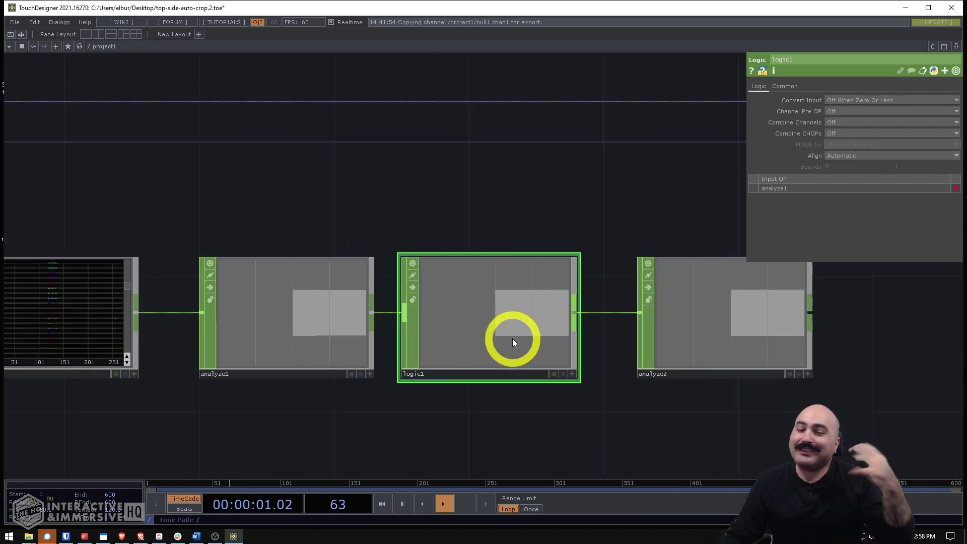
left_click_drag(609, 207, 418, 205)
scroll(432, 217, "down", 3)
left_click_drag(485, 268, 654, 268)
right_click(564, 285)
left_click(576, 310)
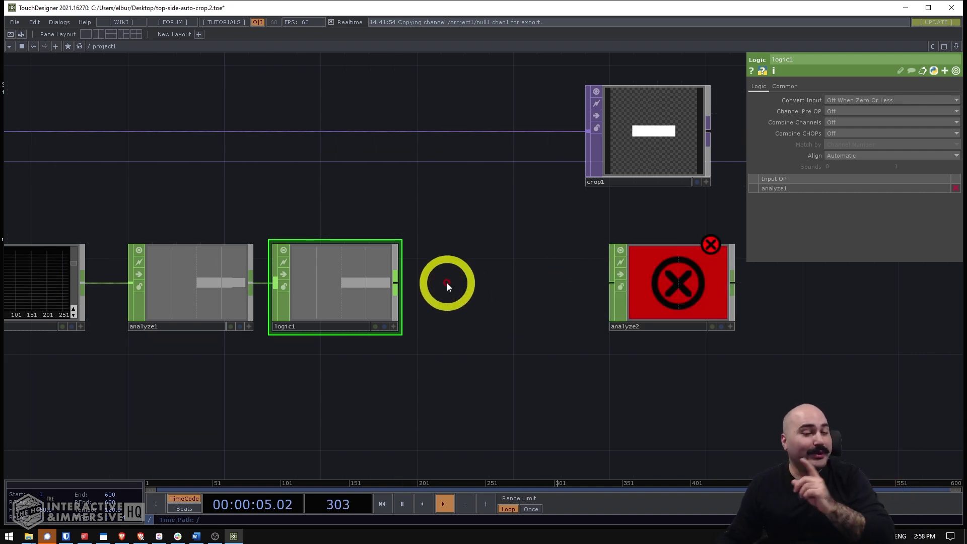
Add a Shuffle CHOP after the Logic CHOP and set its method to Swap Channels and Samples.
right_click(395, 281)
type("shuff")
left_click(468, 376)
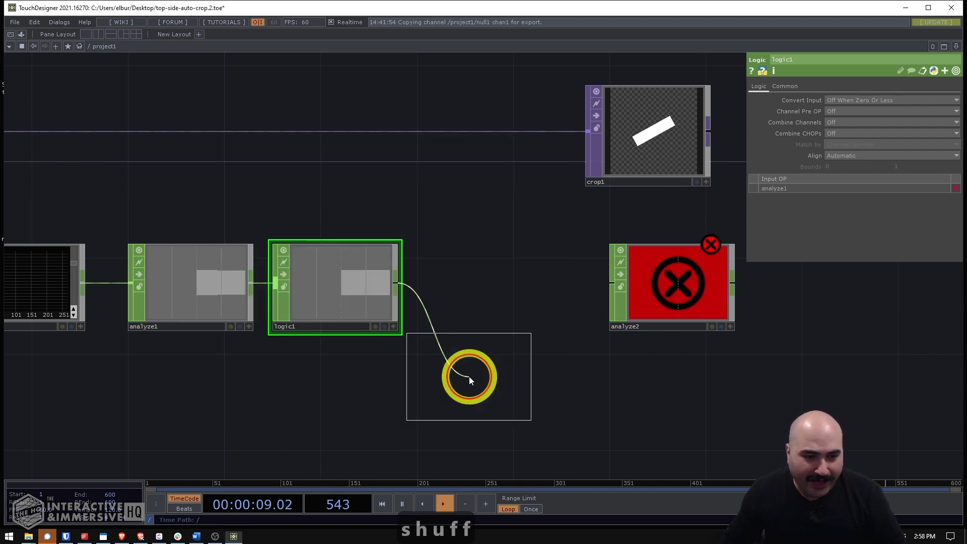
left_click(489, 289)
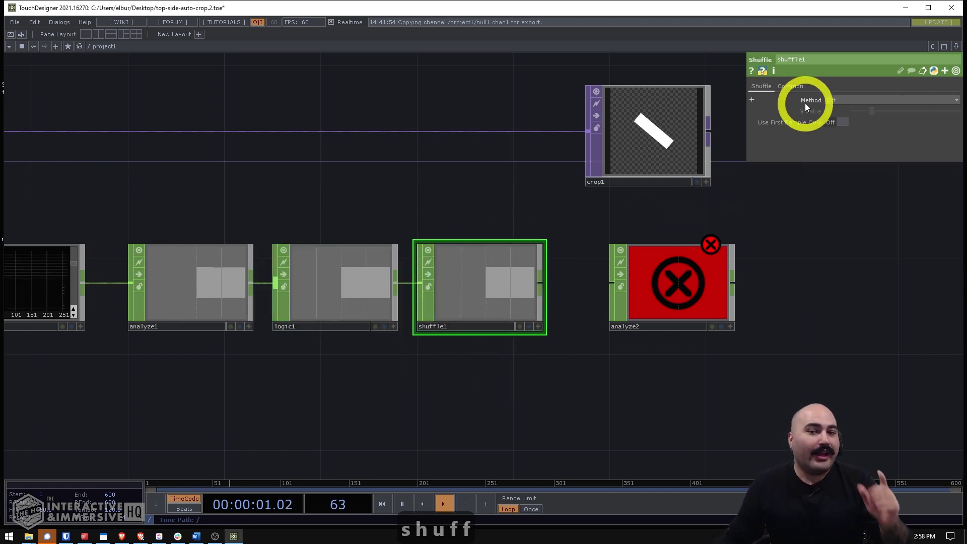
left_click(839, 101)
left_click(839, 118)
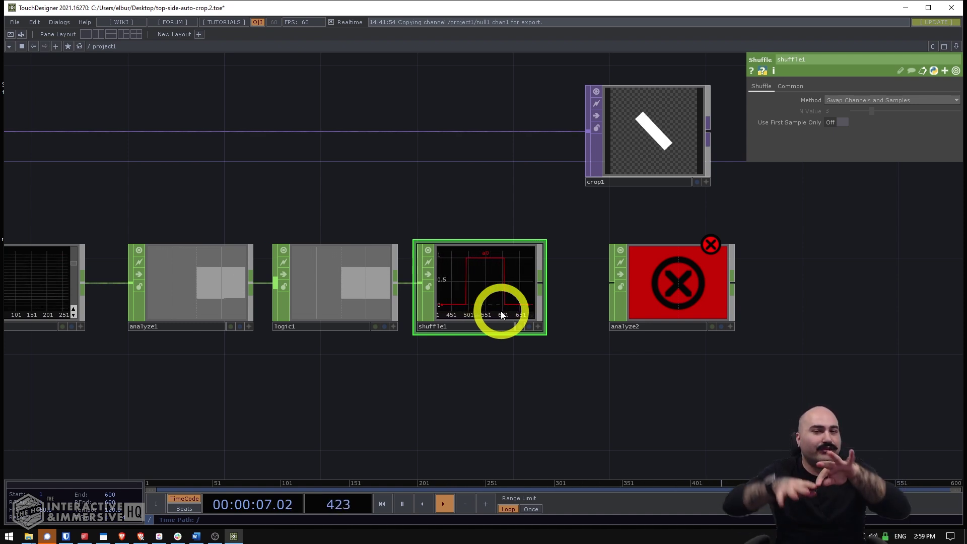
Align the second Analyze CHOP beneath the Crop TOP, connect the Shuffle CHOP's output to it, and select it.
scroll(481, 297, "up", 2)
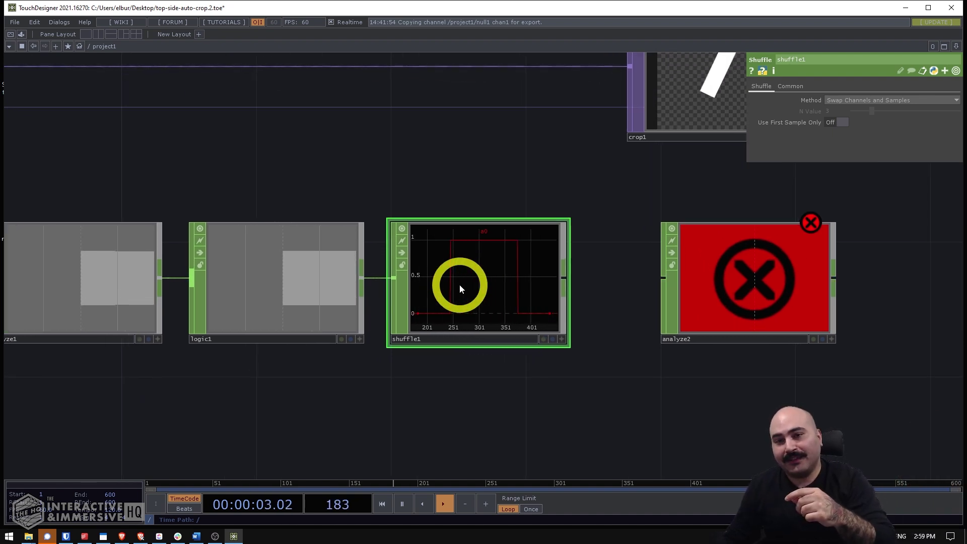
scroll(517, 280, "down", 2)
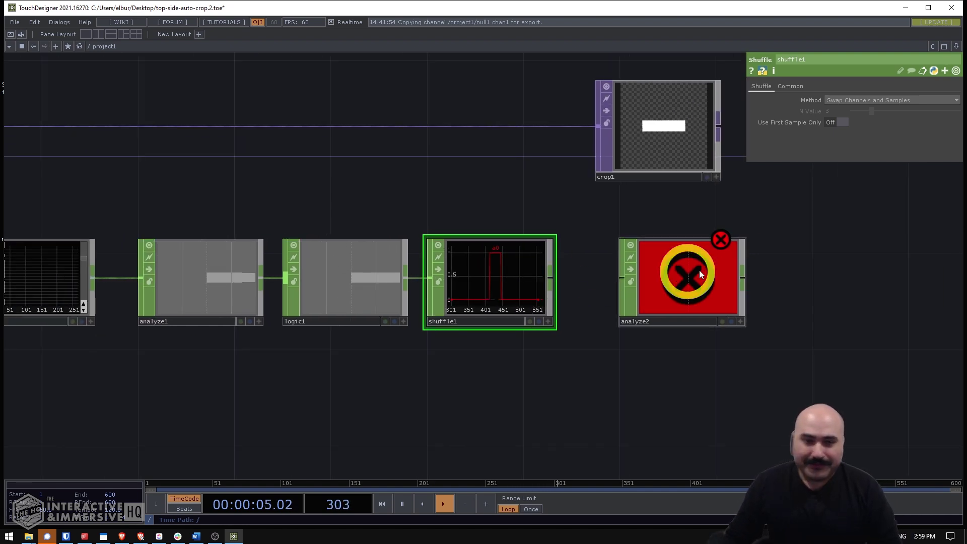
left_click_drag(697, 270, 687, 268)
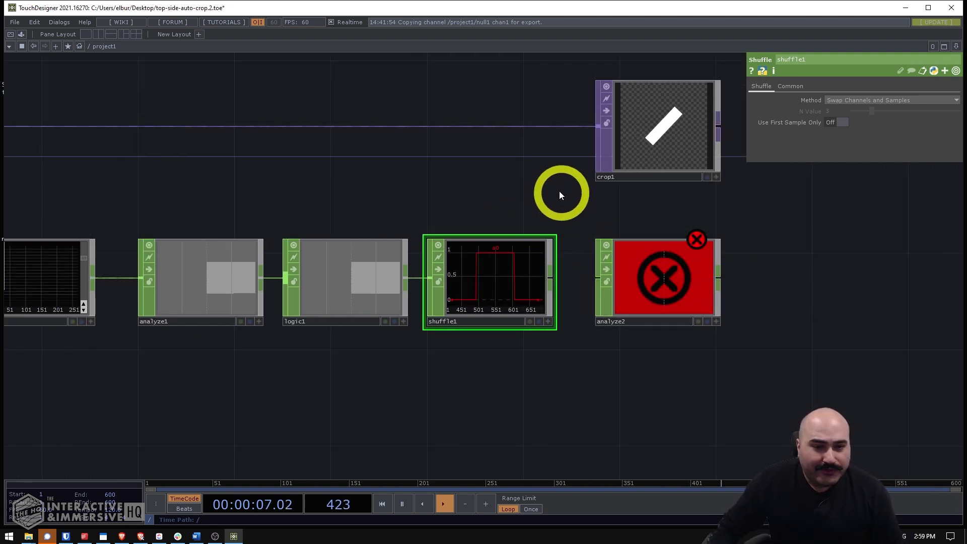
left_click_drag(528, 193, 531, 212)
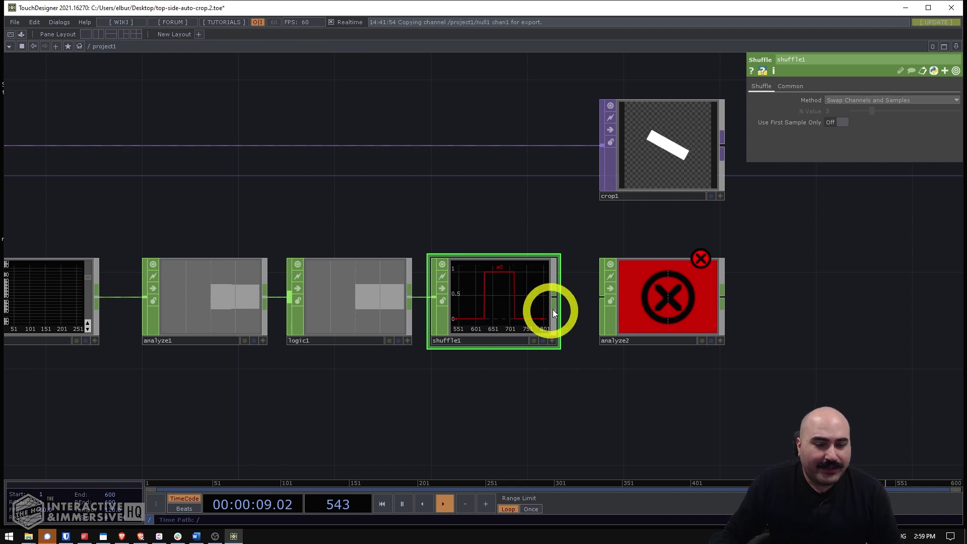
left_click_drag(556, 299, 601, 297)
left_click(669, 335)
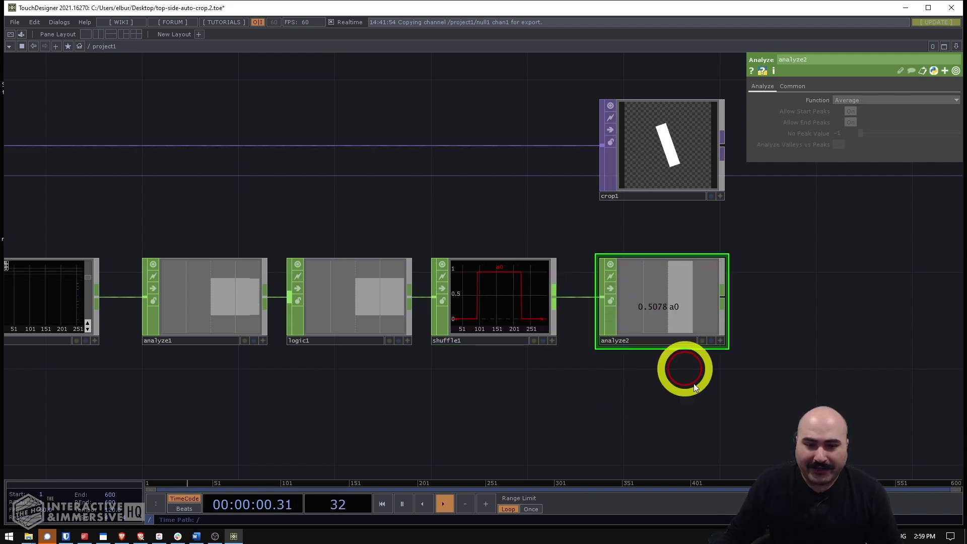
Pause the timeline playback to freeze the rotating rectangle.
left_click(849, 100)
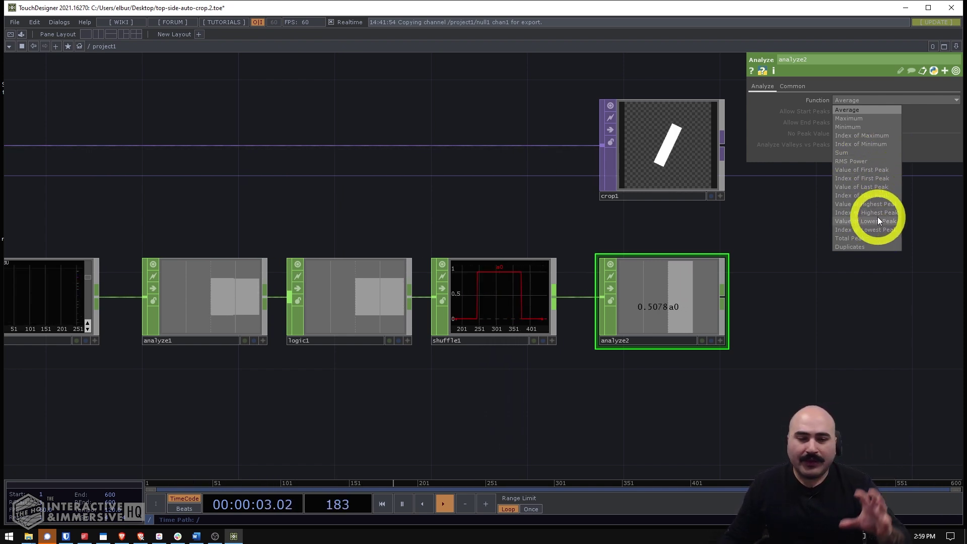
left_click(828, 309)
scroll(475, 320, "up", 3)
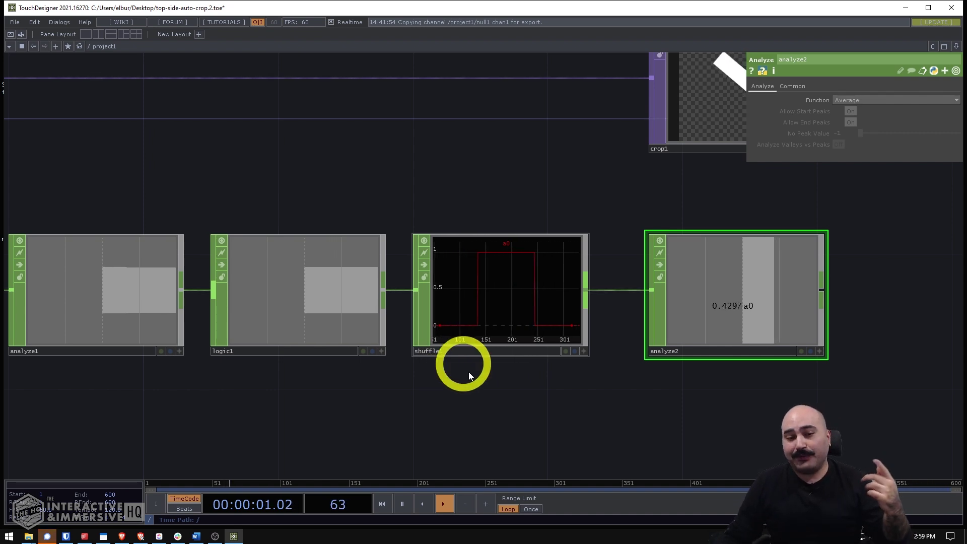
scroll(460, 408, "down", 3)
key("space")
key("space")
key("space")
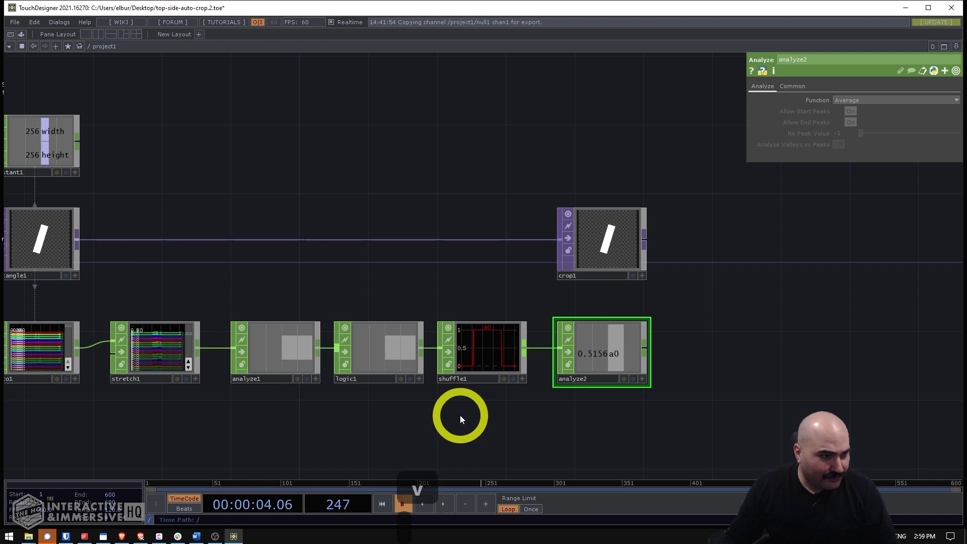
Examine how the Shuffle CHOP's waveform corresponds to the rectangle in the Crop TOP and feeds the second Analyze CHOP.
left_click_drag(419, 391, 458, 381)
scroll(675, 243, "up", 3)
left_click_drag(621, 249, 461, 221)
left_click_drag(575, 198, 588, 154)
scroll(493, 209, "up", 3)
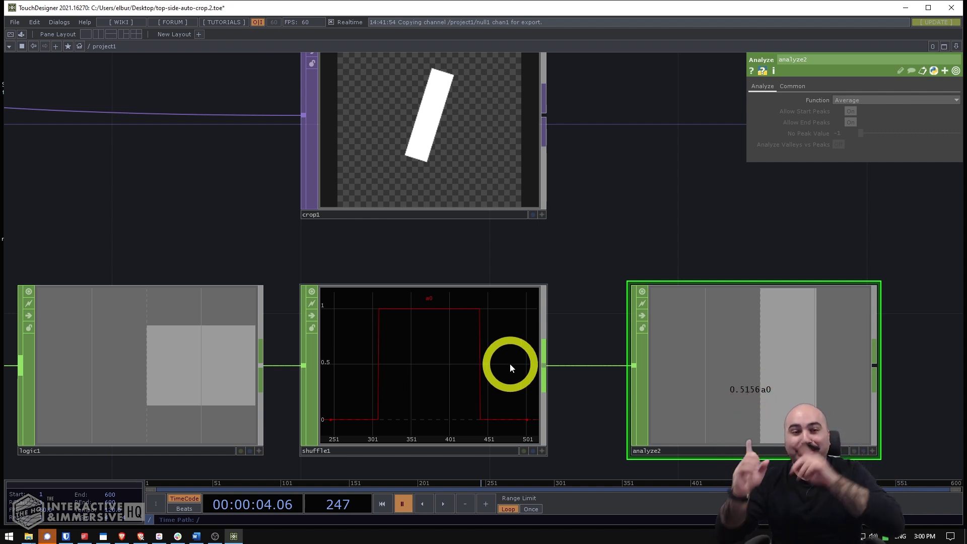
scroll(497, 336, "down", 2)
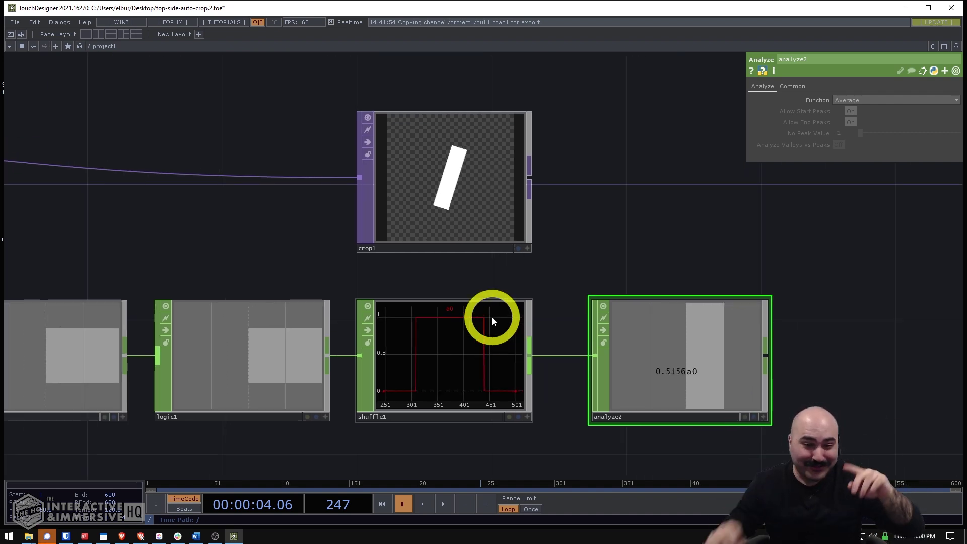
left_click_drag(496, 278, 540, 279)
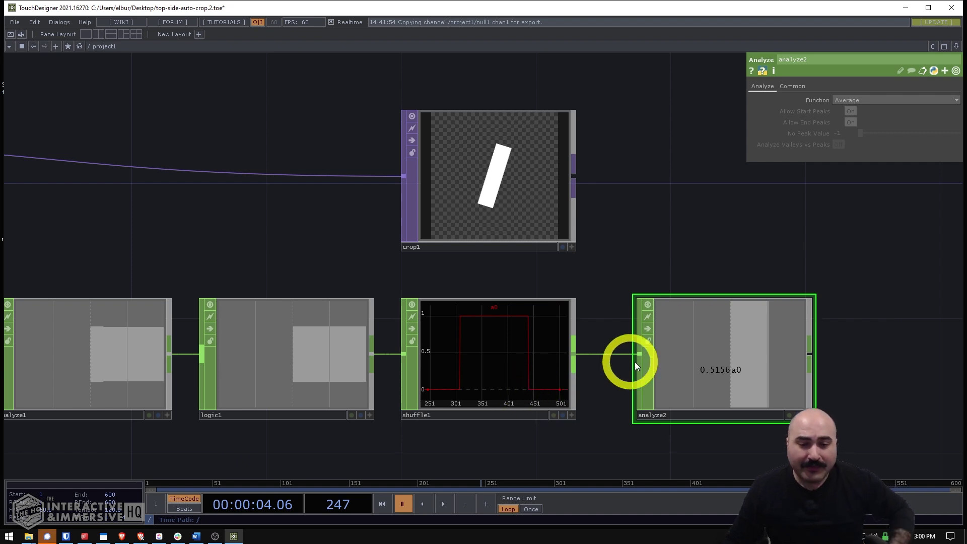
left_click_drag(653, 210, 587, 175)
left_click_drag(415, 128, 650, 106)
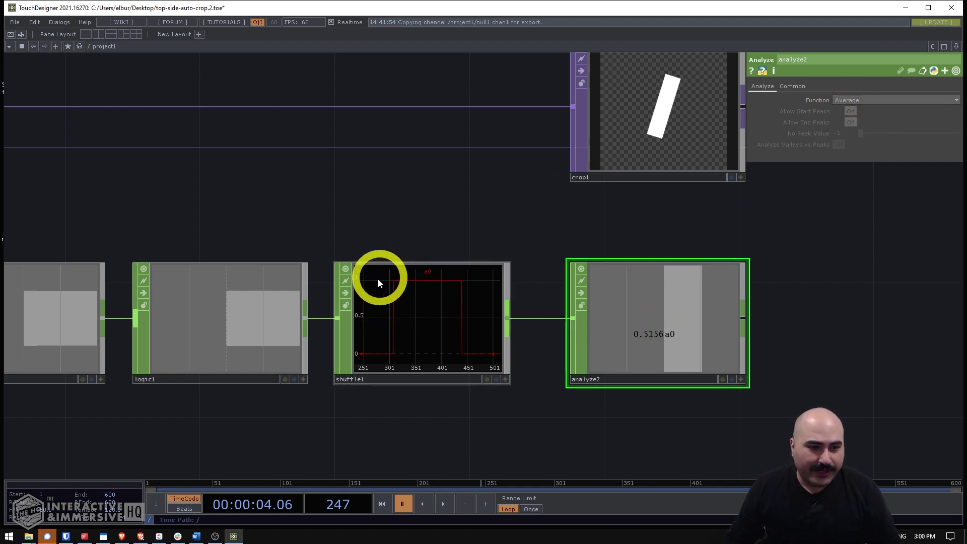
Set the second Analyze CHOP's function to Index of First Peak and turn on Analyze Valleys vs Peaks.
left_click(839, 101)
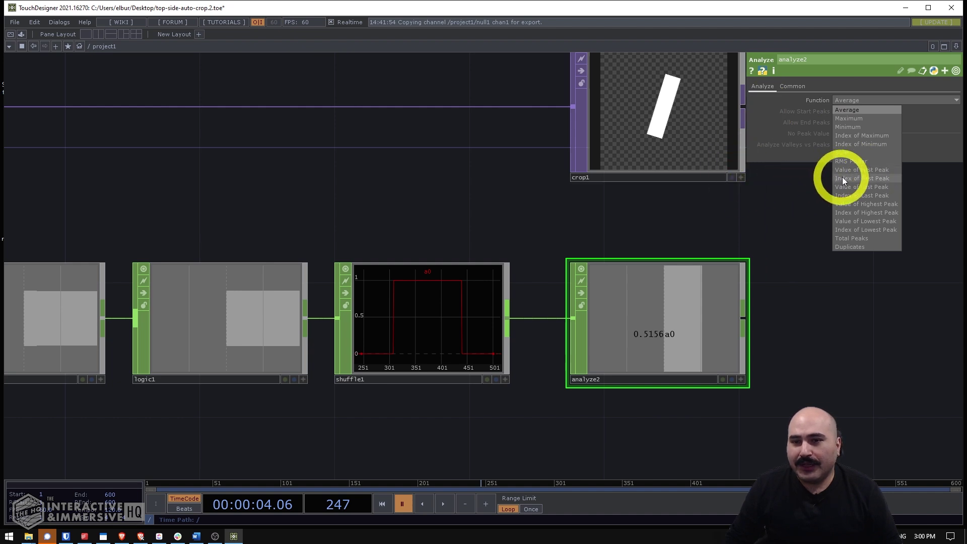
left_click(855, 178)
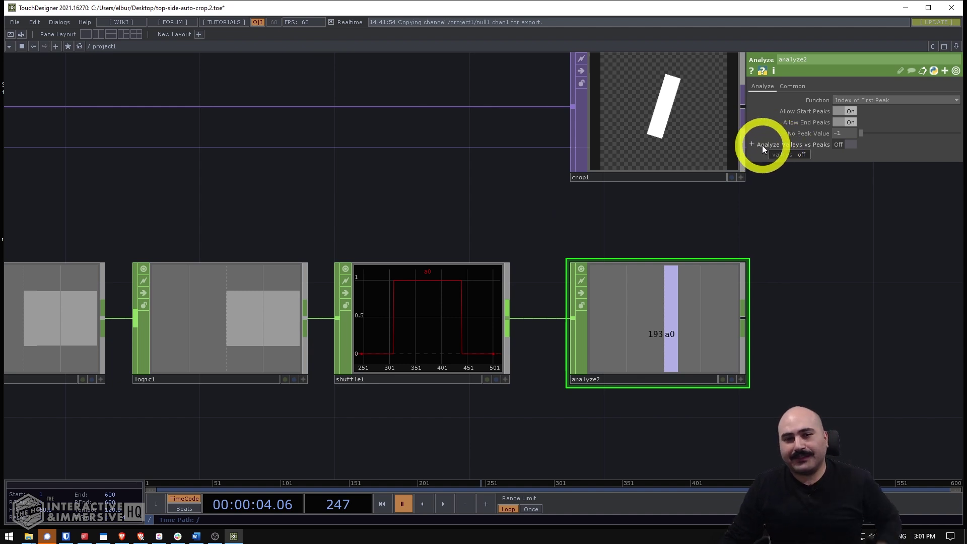
left_click(884, 101)
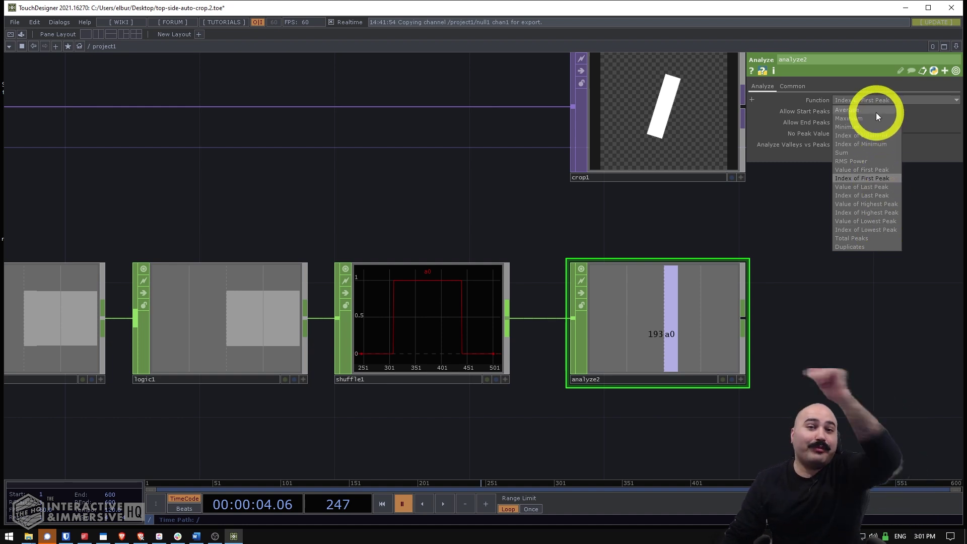
left_click(874, 100)
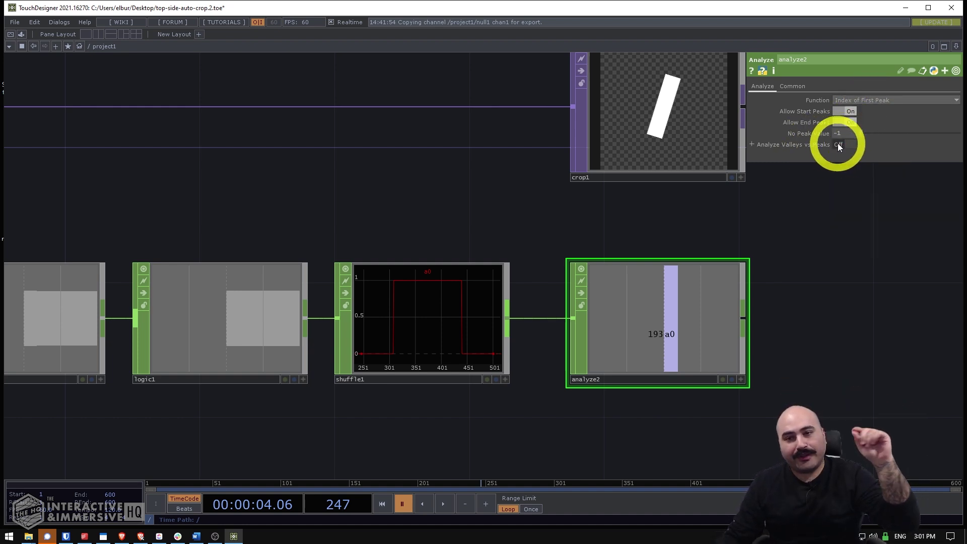
left_click(837, 145)
left_click(861, 102)
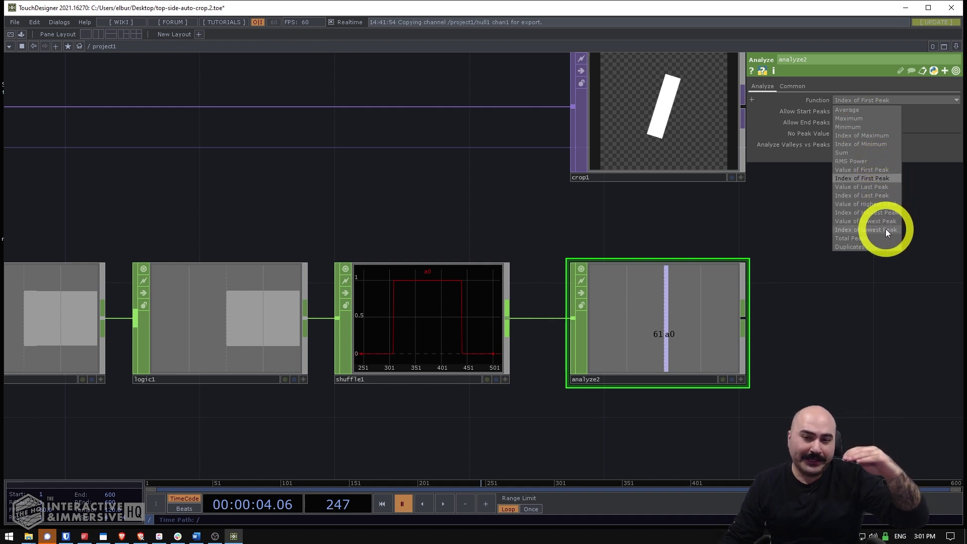
left_click(866, 329)
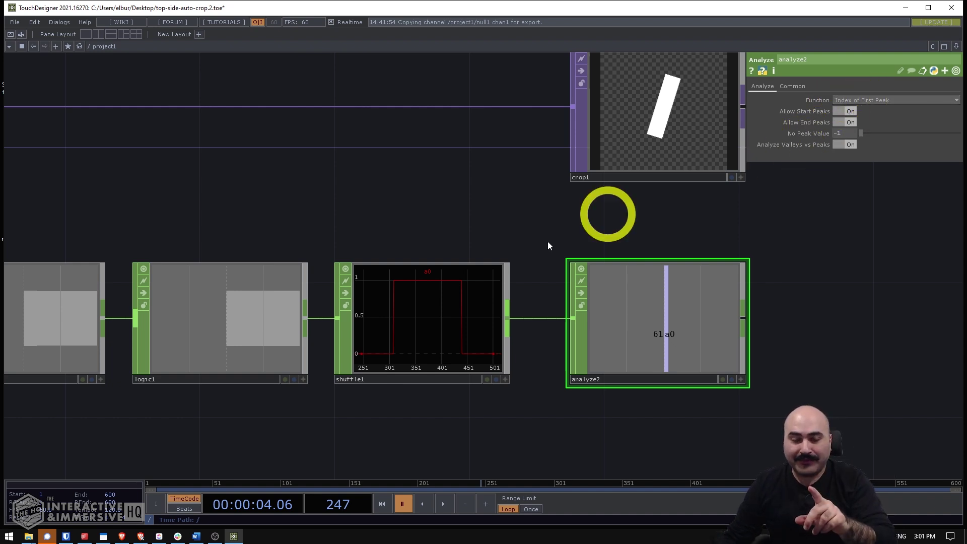
Examine the Shuffle CHOP's first rising edge and trace it back along the chain to the Rectangle TOP's upper edge.
scroll(361, 370, "up", 2)
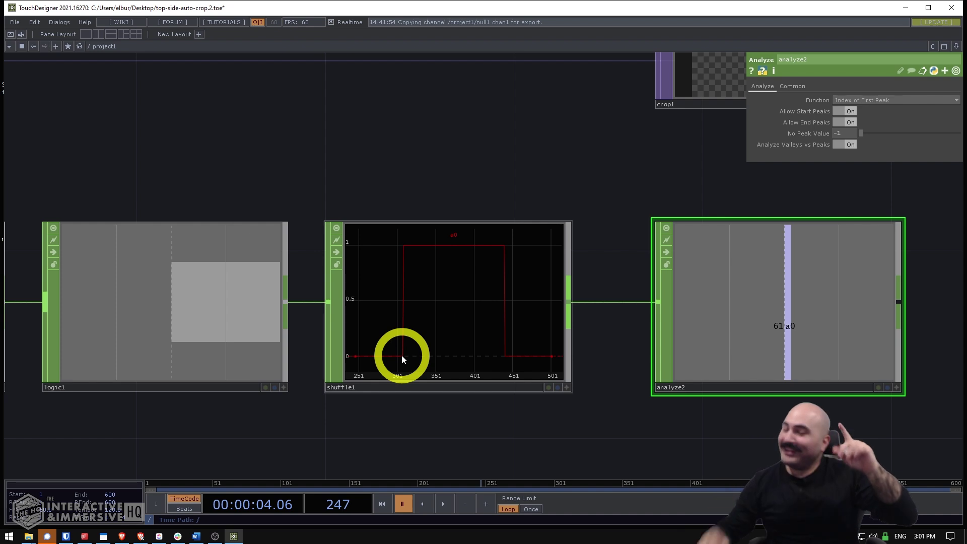
scroll(401, 355, "down", 4)
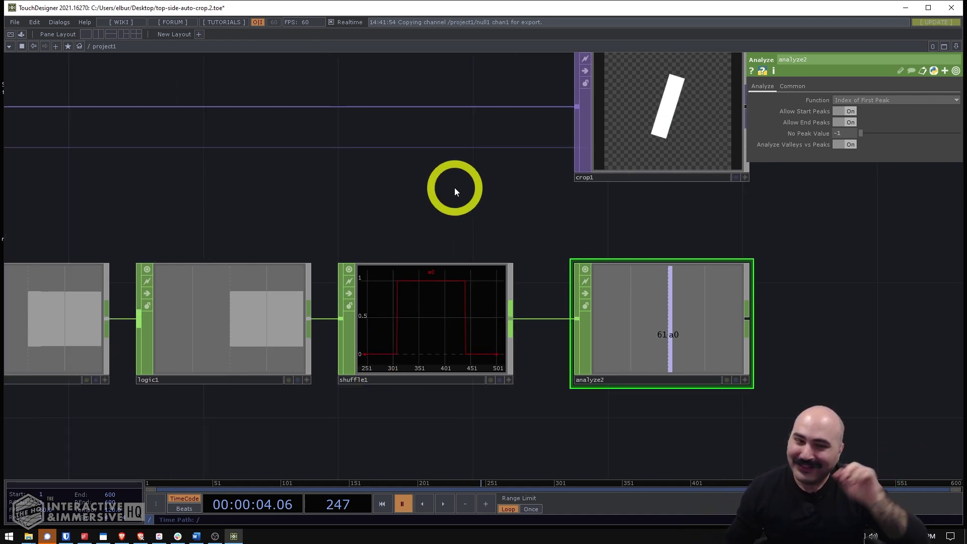
scroll(435, 211, "down", 4)
left_click_drag(557, 156, 674, 161)
scroll(438, 257, "up", 1)
scroll(439, 257, "up", 2)
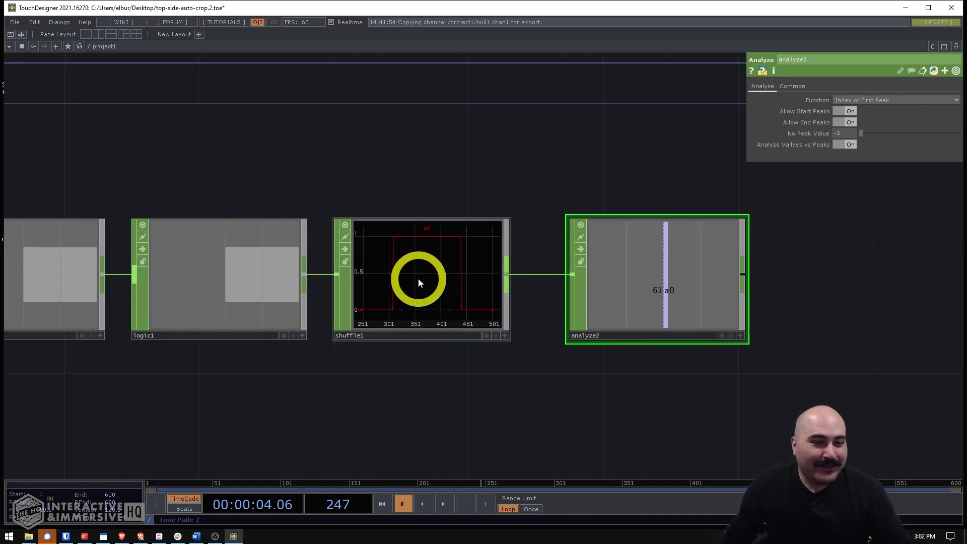
left_click(417, 279)
left_click(656, 277)
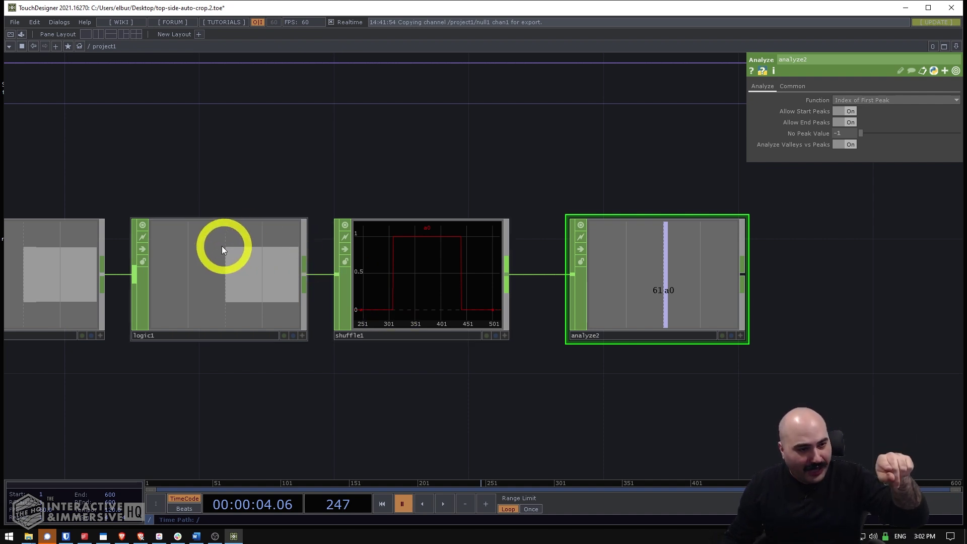
left_click_drag(222, 219, 542, 243)
left_click_drag(478, 211, 831, 256)
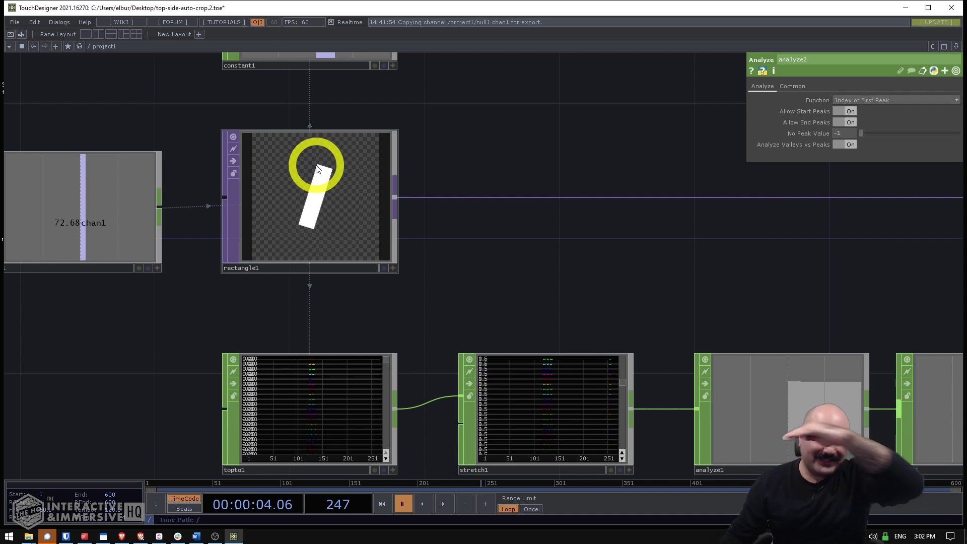
Add a Null CHOP to the second Analyze CHOP's output and place it beneath the Crop TOP.
scroll(659, 262, "down", 1)
left_click_drag(778, 272, 491, 239)
scroll(483, 239, "down", 5)
scroll(583, 267, "up", 5)
left_click_drag(584, 268, 550, 295)
scroll(549, 295, "up", 1)
left_click_drag(540, 235, 377, 229)
scroll(527, 219, "down", 3)
right_click(608, 308)
type("nul")
key("Return")
left_click(711, 321)
Expand the Crop TOP's Crop Top parameter to show its value field, and compare it with the new Null CHOP.
left_click(693, 168)
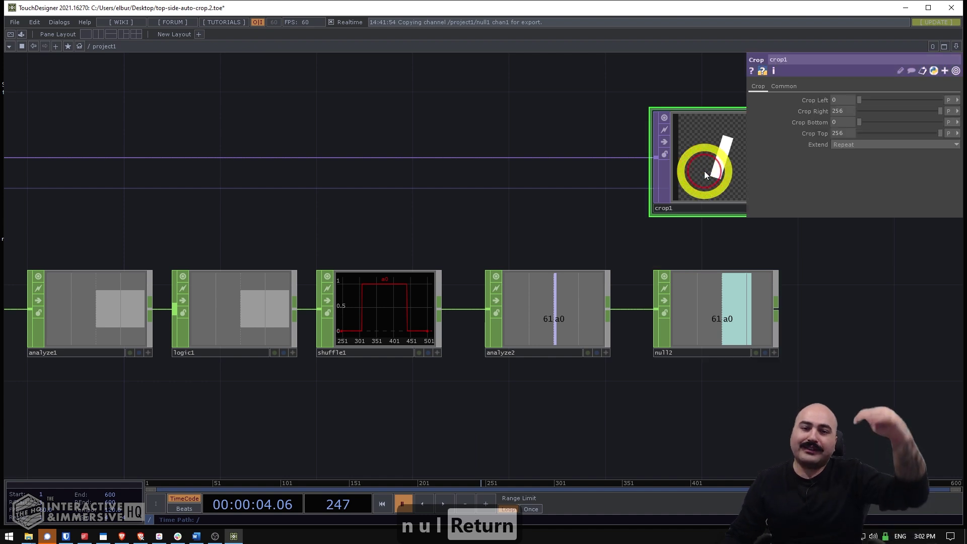
left_click_drag(702, 98, 632, 94)
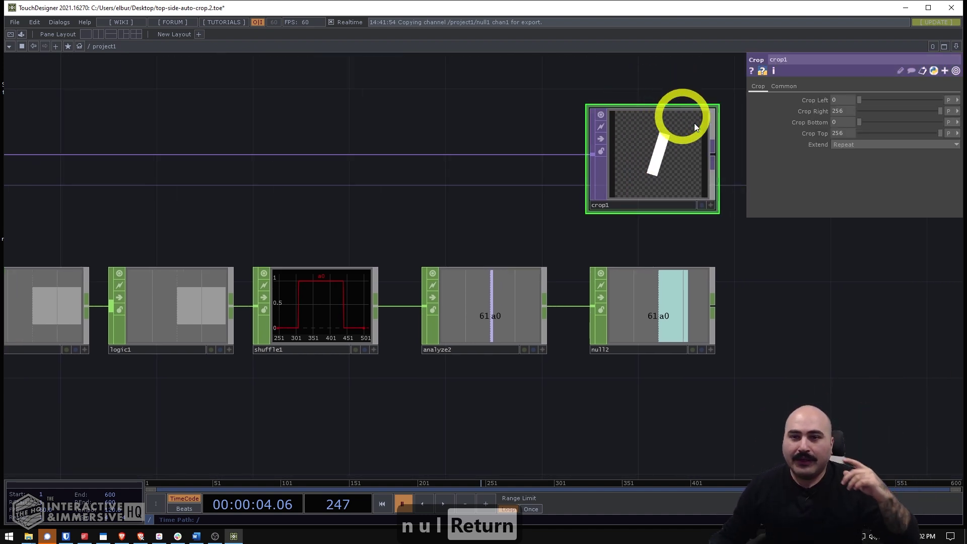
left_click(814, 136)
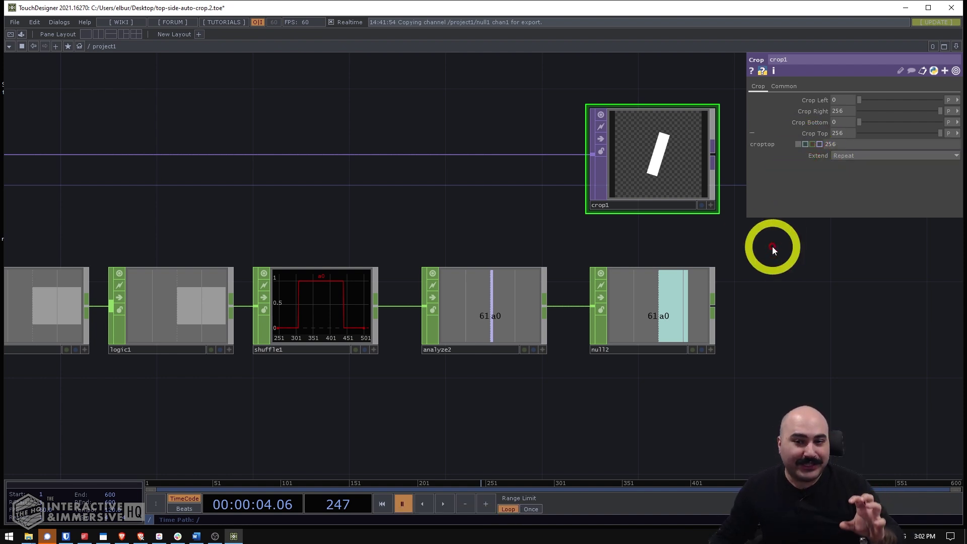
scroll(771, 252, "down", 2)
left_click_drag(615, 107, 750, 188)
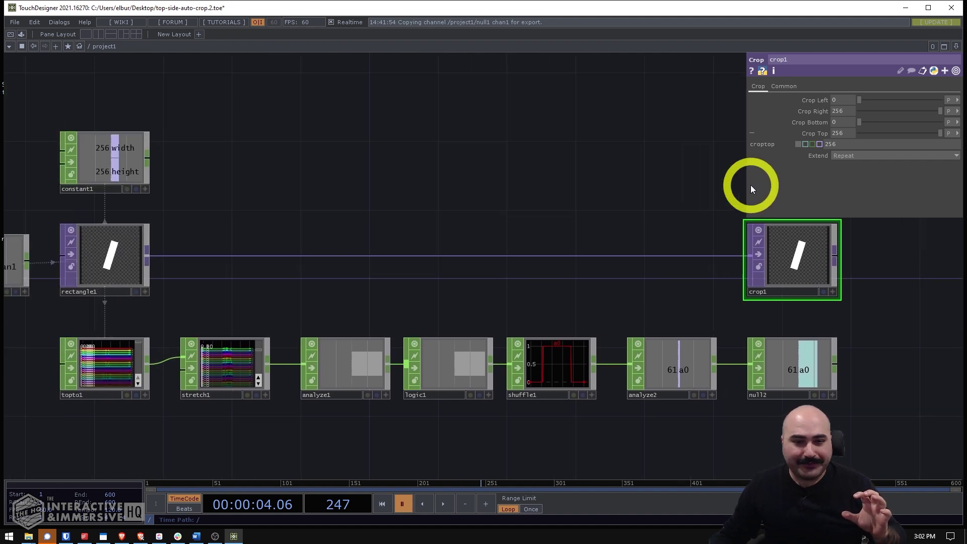
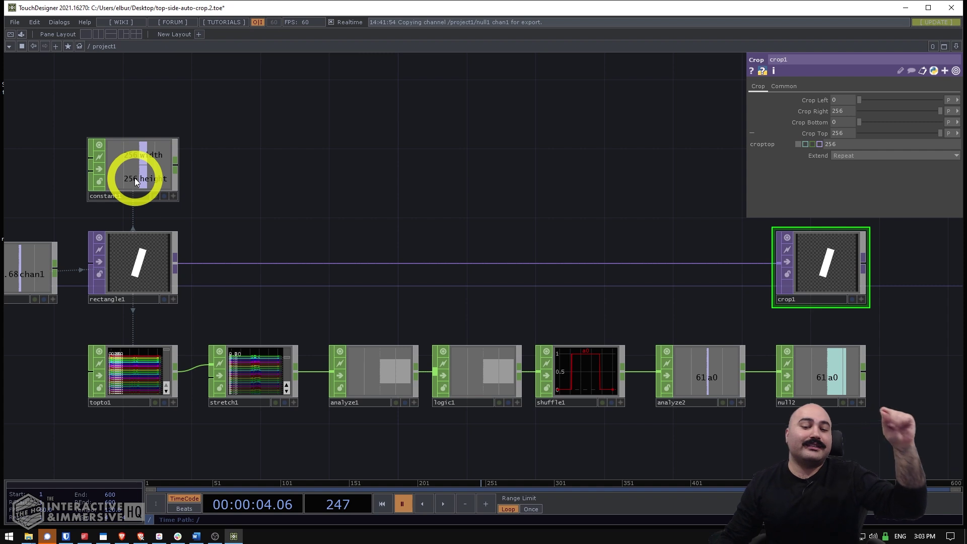
left_click(821, 379)
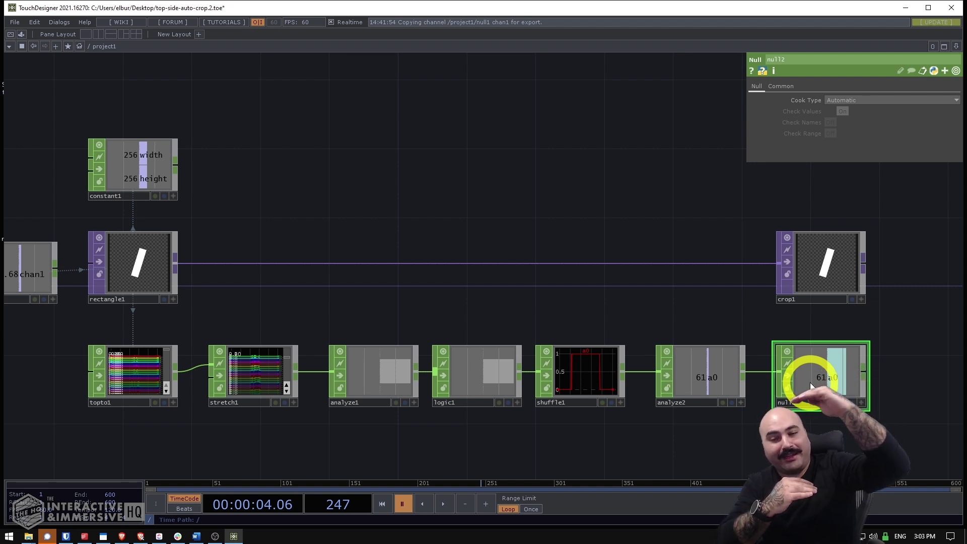
left_click(828, 288)
left_click_drag(675, 229, 636, 240)
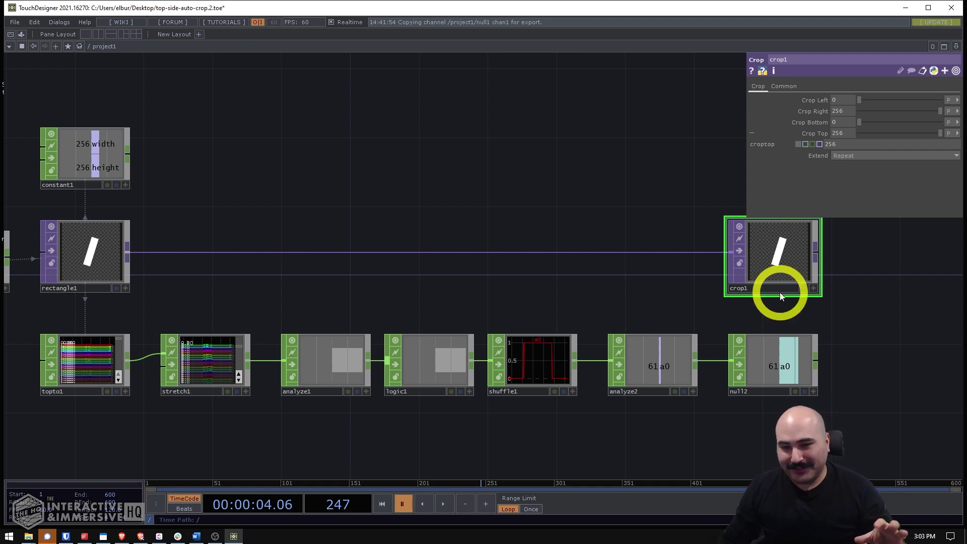
Try the Null CHOP's value of 61 as the Crop TOP's Crop Top, and restore it to 256.
left_click(765, 367)
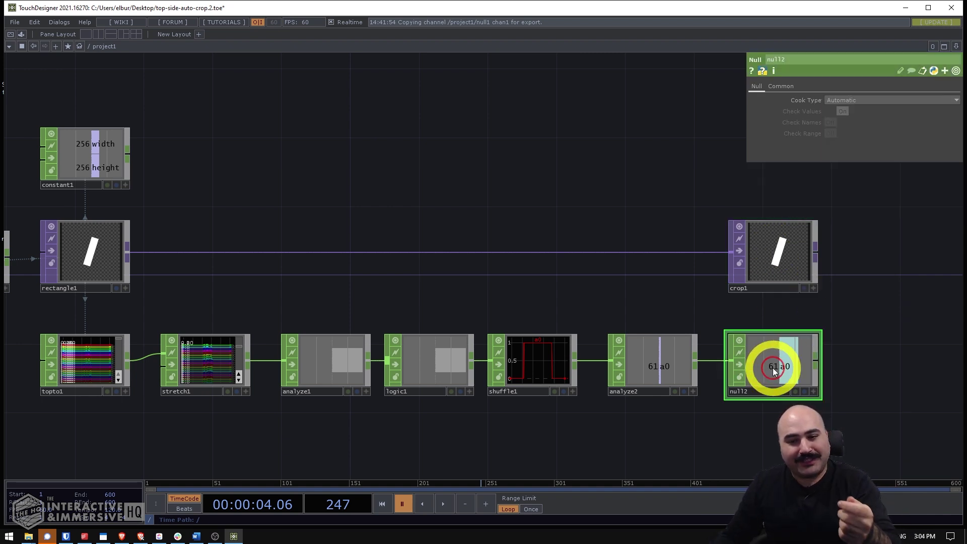
left_click(767, 255)
left_click(834, 142)
type("61")
key("Return")
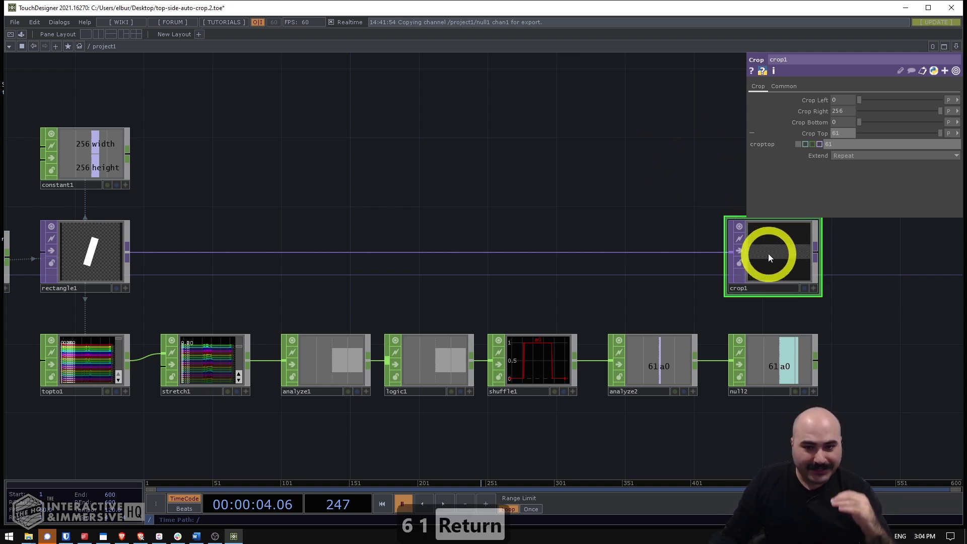
left_click(838, 145)
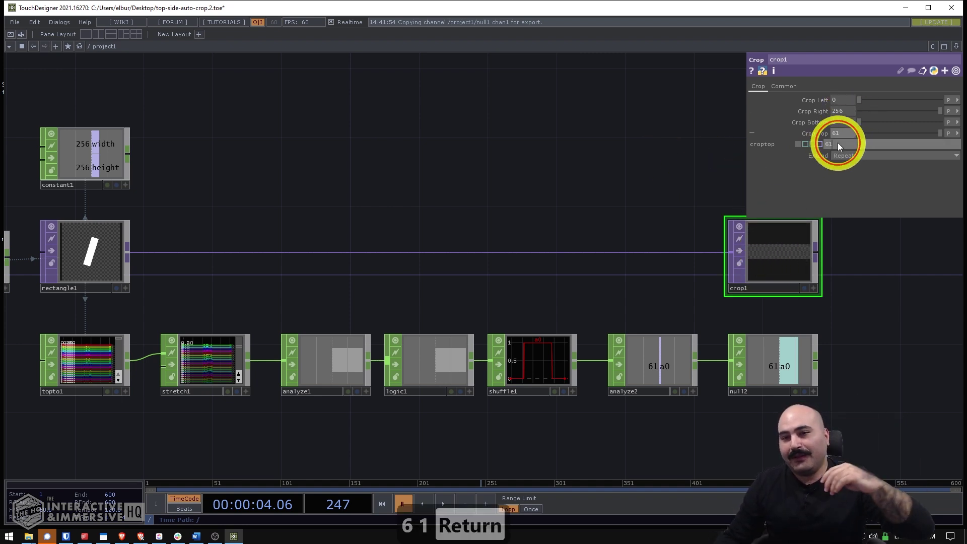
type("256")
key("Return")
Set the Crop TOP's Crop Top expression to 256-61 and inspect the upper edge of the cropped image.
left_click(846, 145)
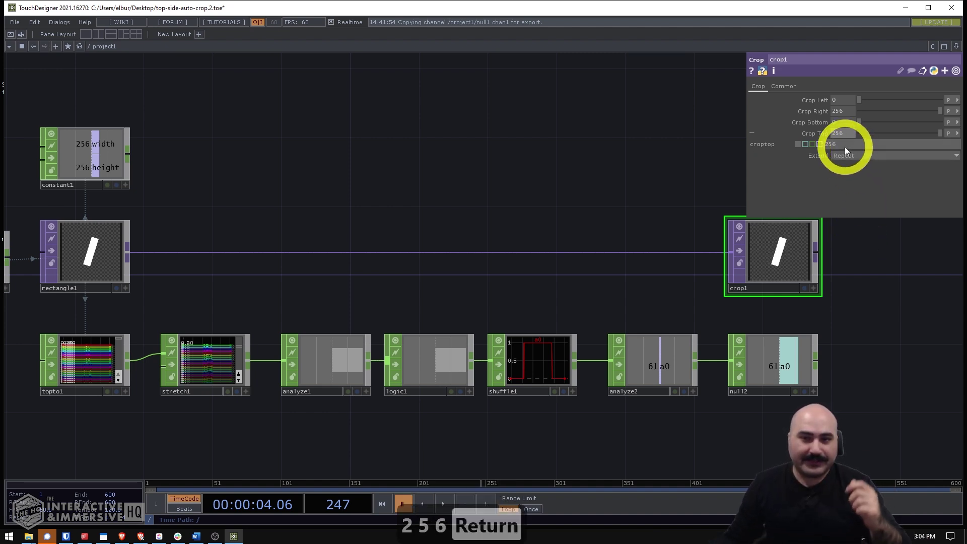
type("-61")
key("Return")
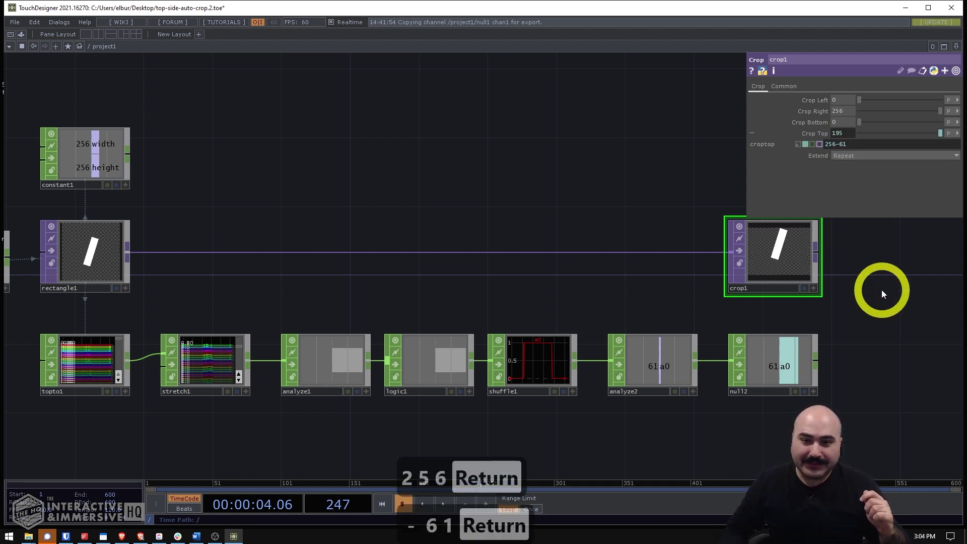
scroll(829, 228, "up", 5)
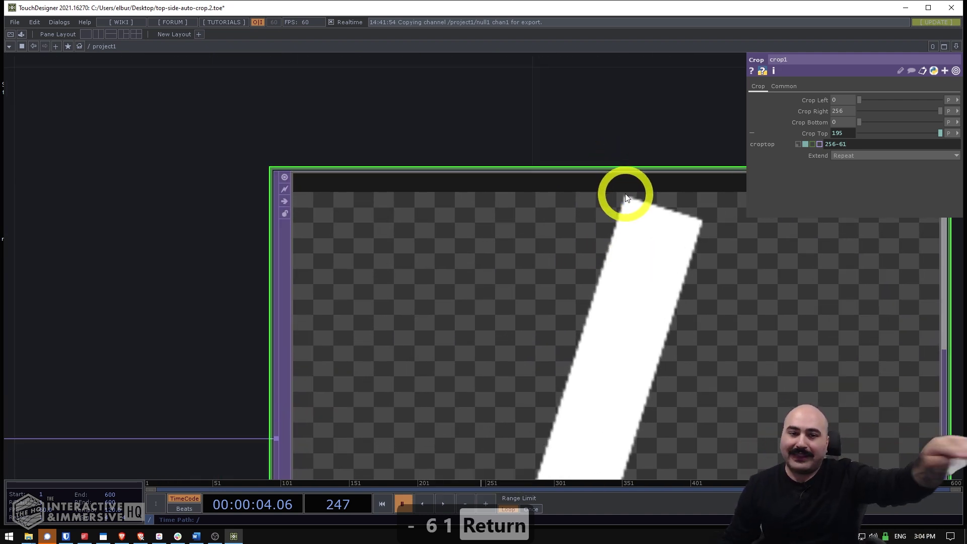
scroll(625, 196, "down", 5)
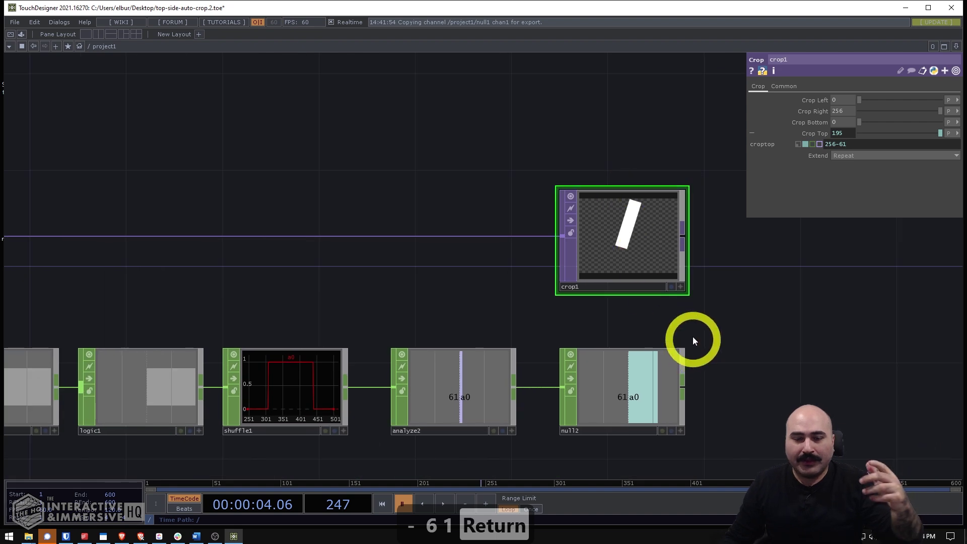
Replace the 256 in the Crop TOP's Crop Top expression with a reference to the Constant CHOP's second channel, op('constant1')[1].
left_click(840, 143)
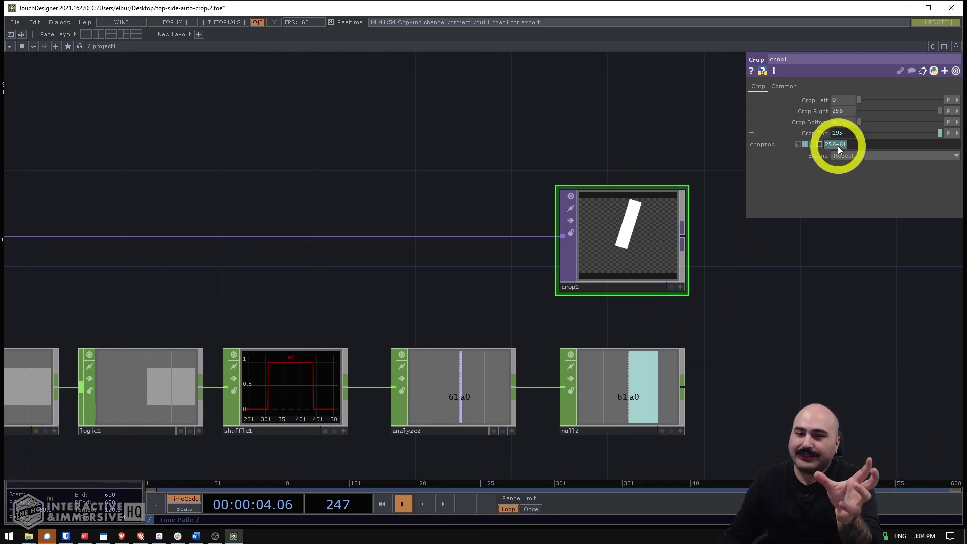
left_click_drag(822, 297, 868, 301)
scroll(848, 293, "down", 3)
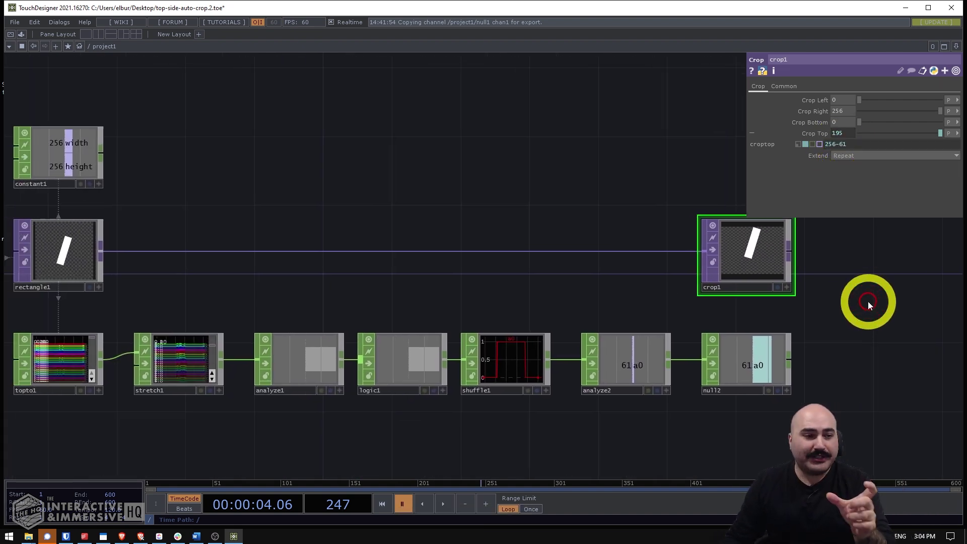
left_click(825, 145)
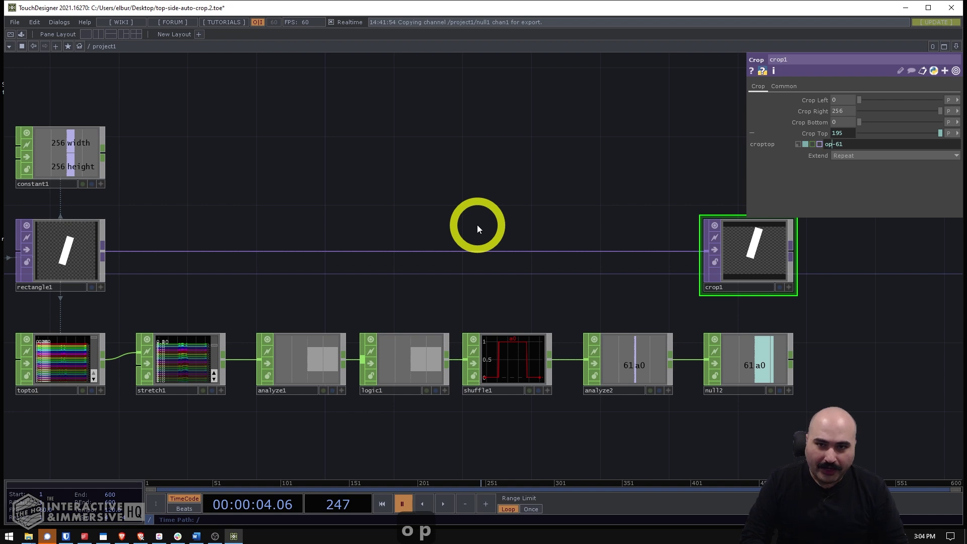
type("op('constant1")
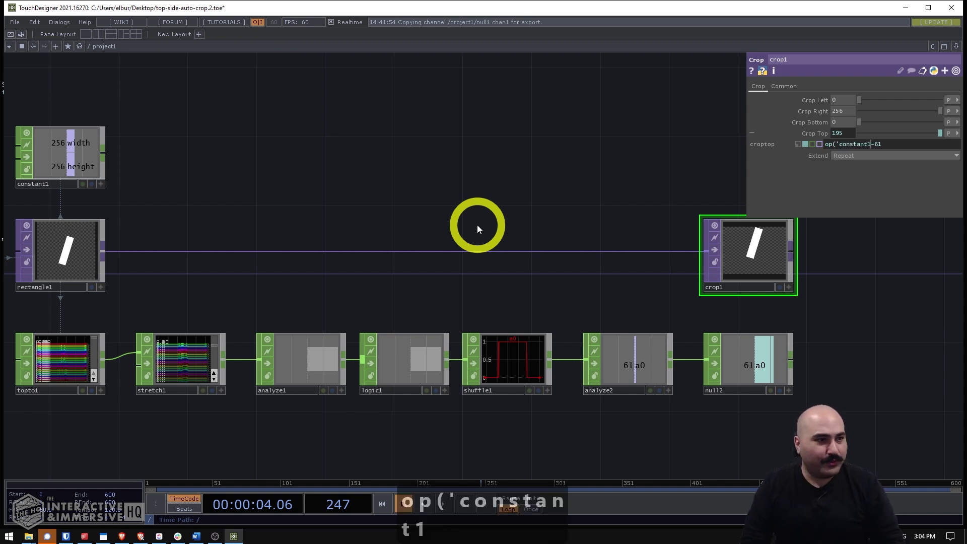
type("')(")
key("BackSpace")
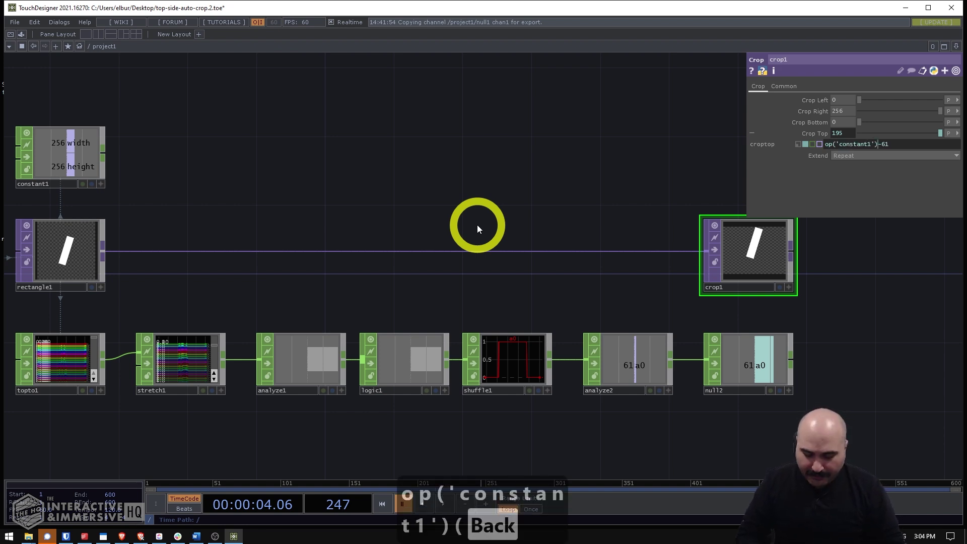
type("[1")
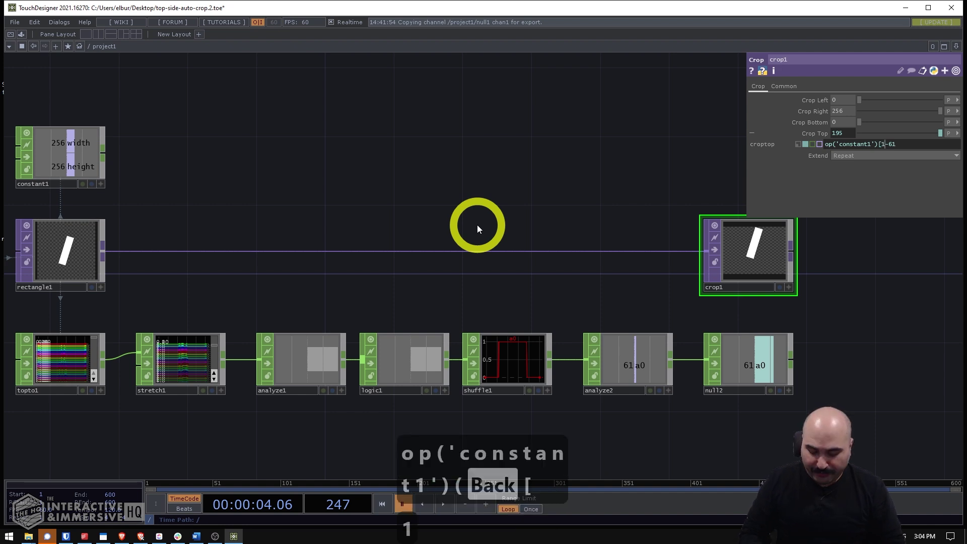
type("]")
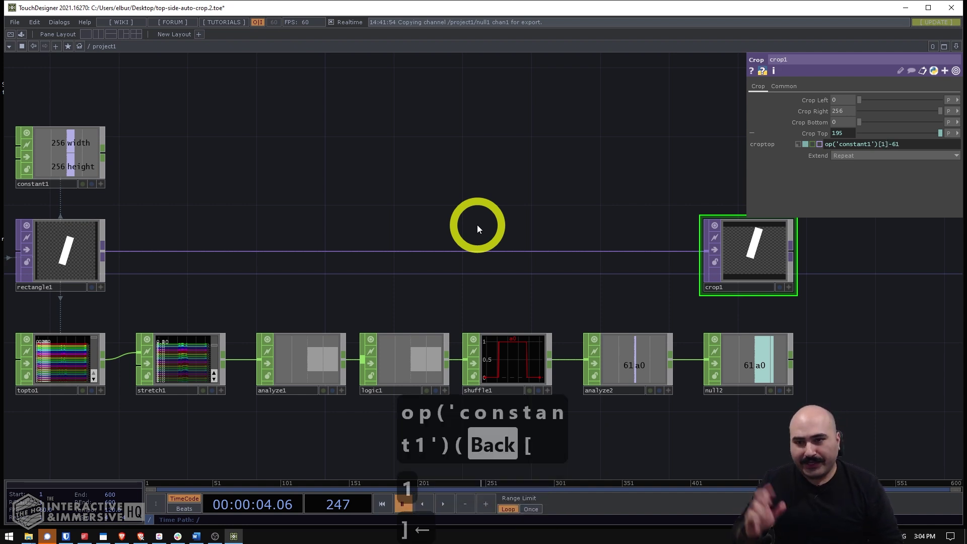
Reference the Constant CHOP's channel by the name 'height' in the Crop Top expression, making it op('constant1')['height']-61.
key("BackSpace")
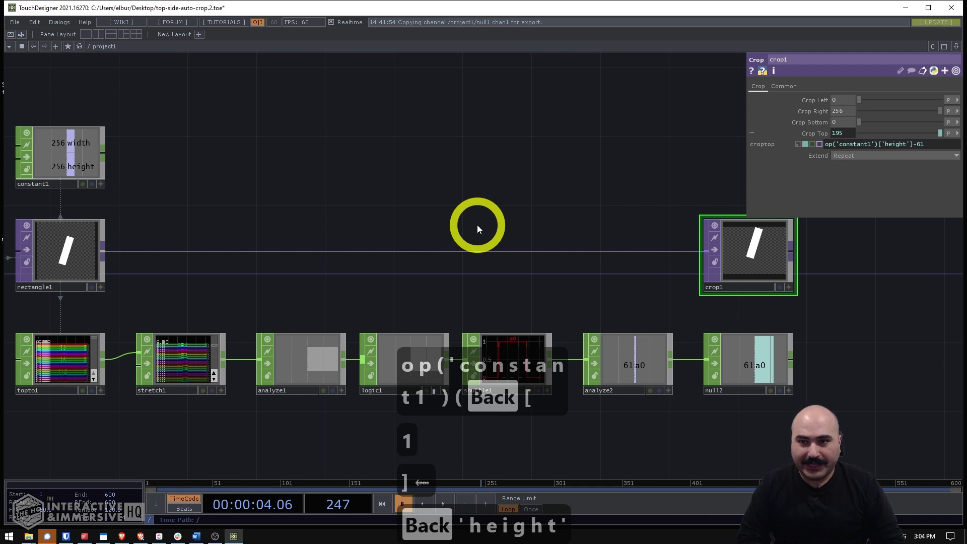
key("Right")
key("Right")
key("Return")
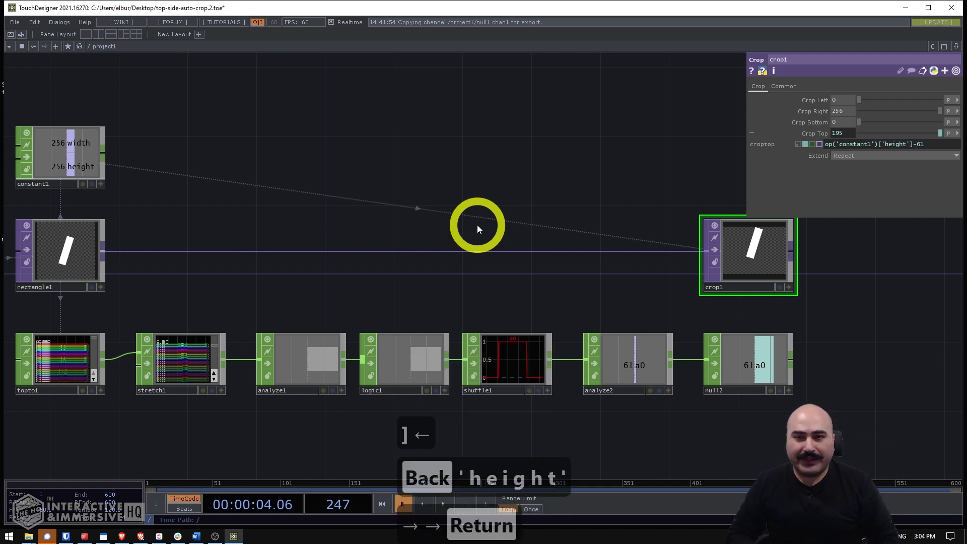
Replace the 61 in the Crop Top expression with op('null2')[0], and widen the parameter window to show the whole expression.
left_click(84, 252)
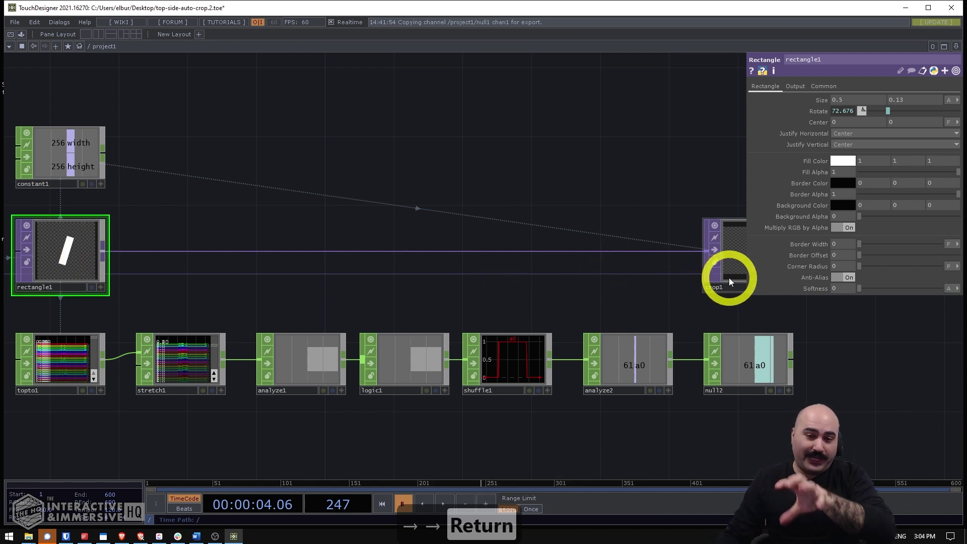
left_click(747, 359)
left_click(760, 232)
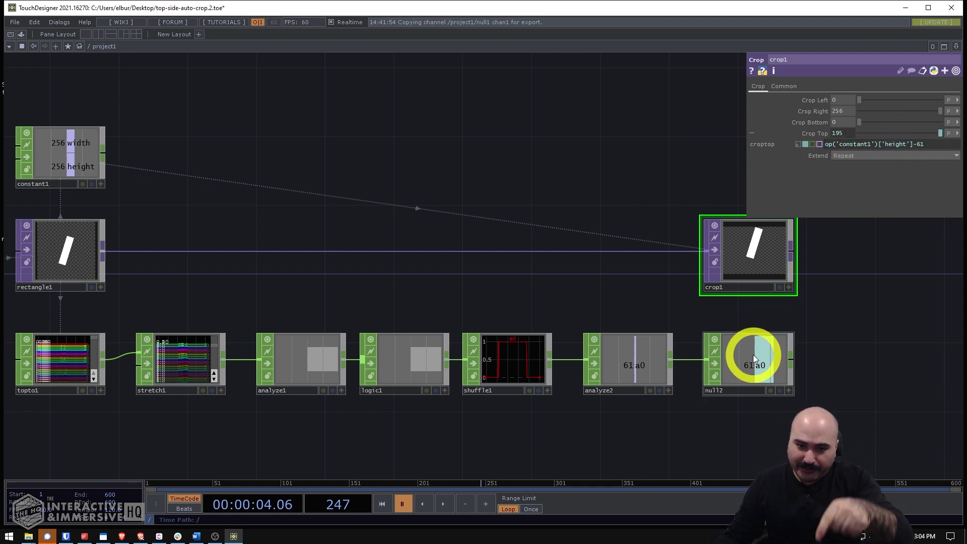
left_click_drag(915, 144, 946, 155)
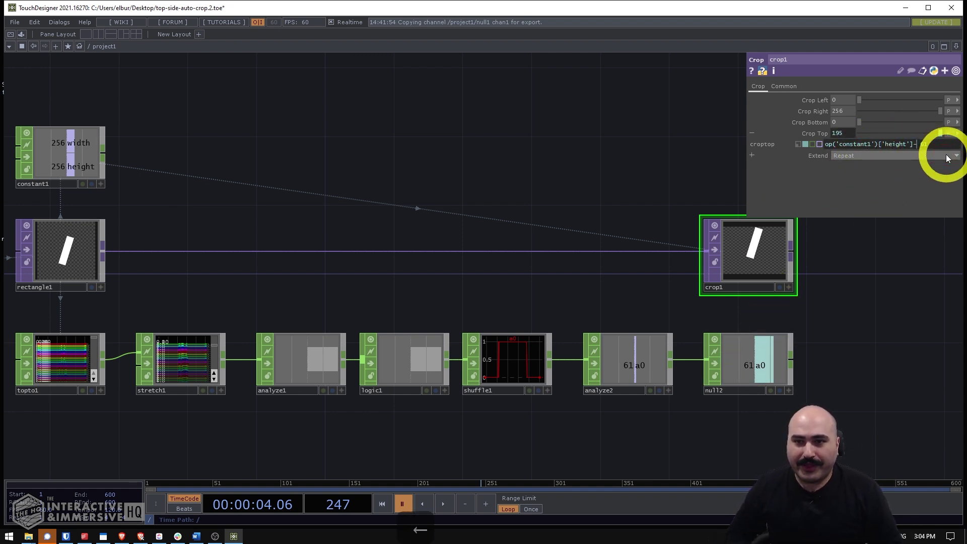
key("Right")
key("ctrl+shift+Right")
key("BackSpace")
key("BackSpace")
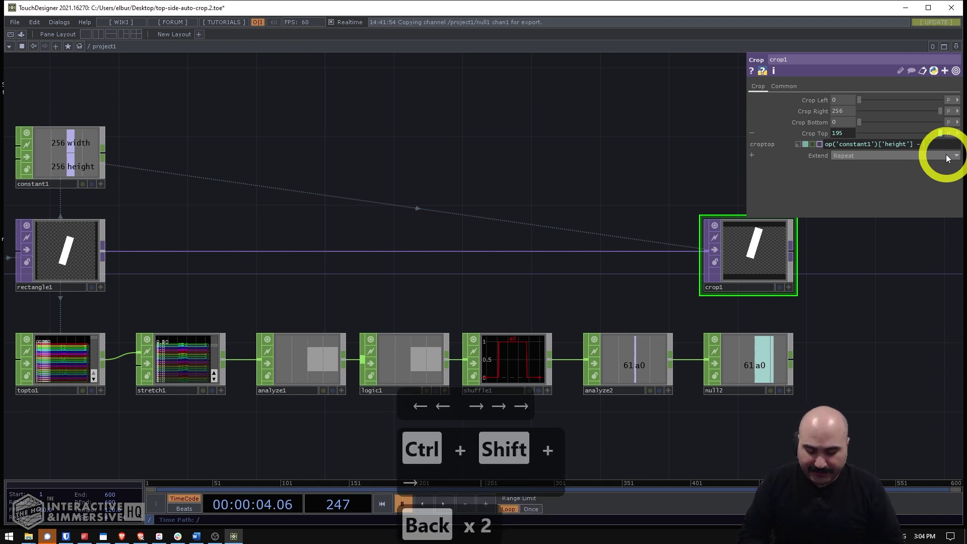
type("op('null2')[0")
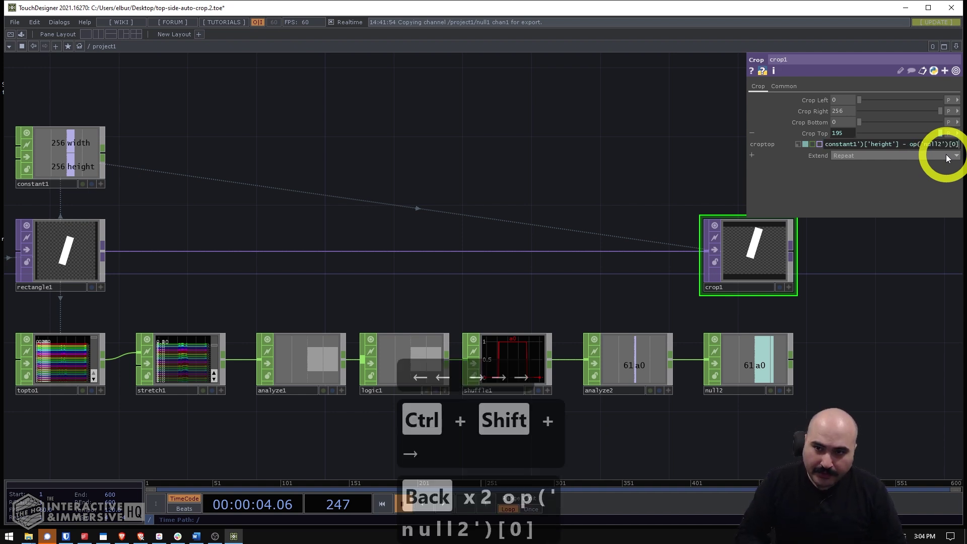
key("Return")
left_click_drag(891, 254, 828, 247)
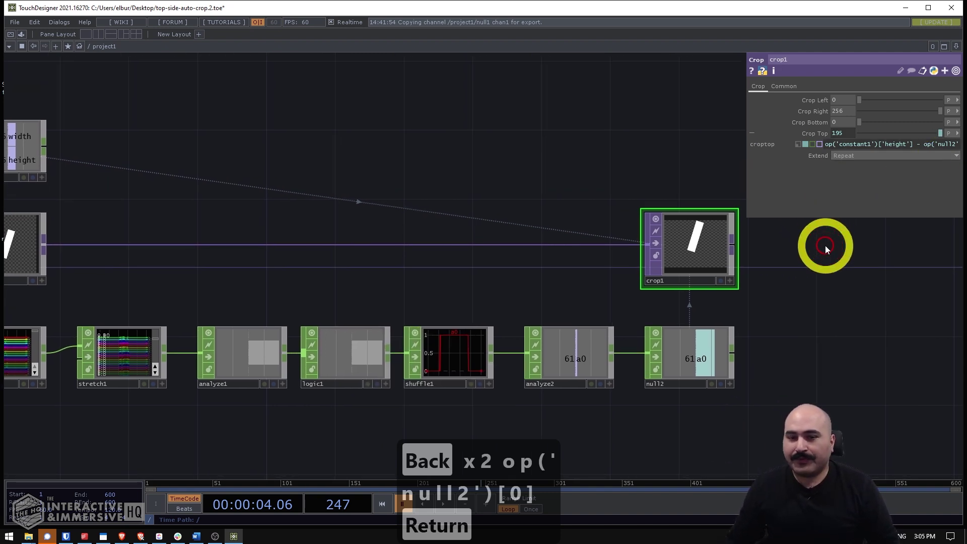
left_click_drag(746, 140, 662, 143)
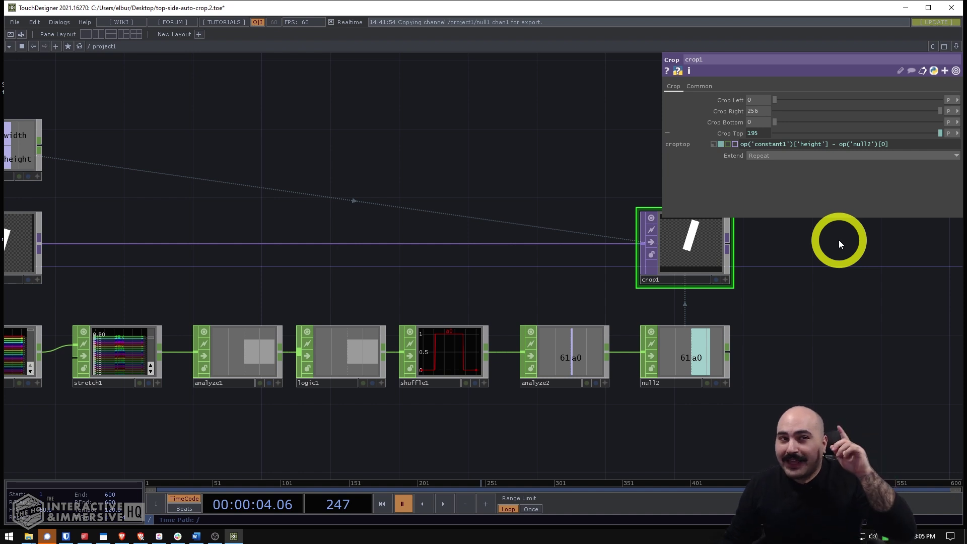
Resume timeline playback and inspect how the Crop TOP's upper edge follows the rotating rectangle.
left_click_drag(821, 257, 792, 291)
scroll(752, 266, "up", 2)
key("space")
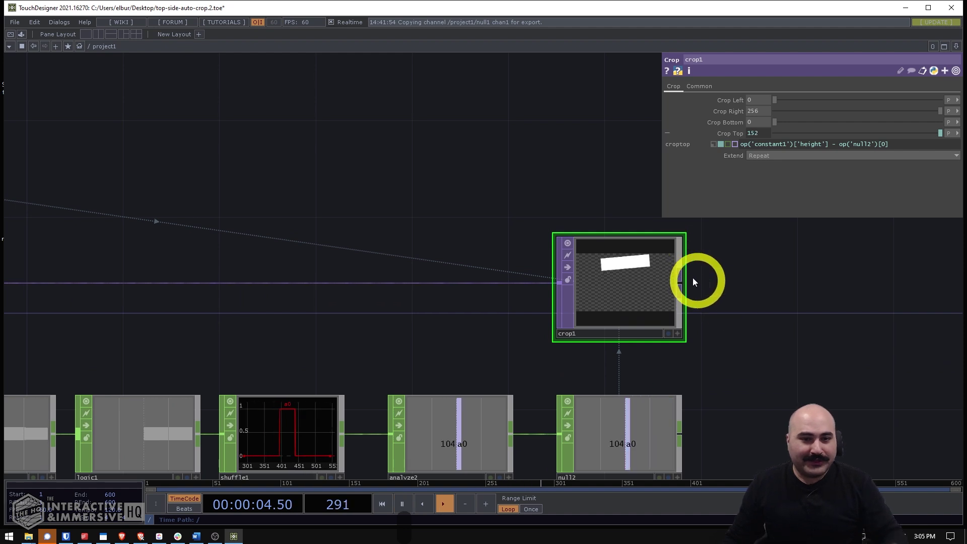
scroll(735, 275, "up", 3)
left_click_drag(680, 263, 755, 270)
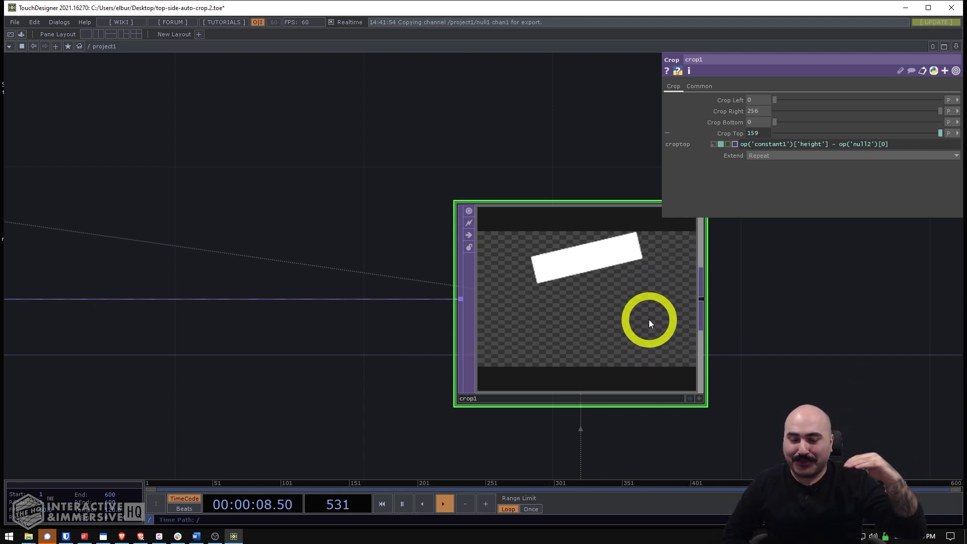
scroll(648, 320, "down", 5)
scroll(648, 319, "up", 5)
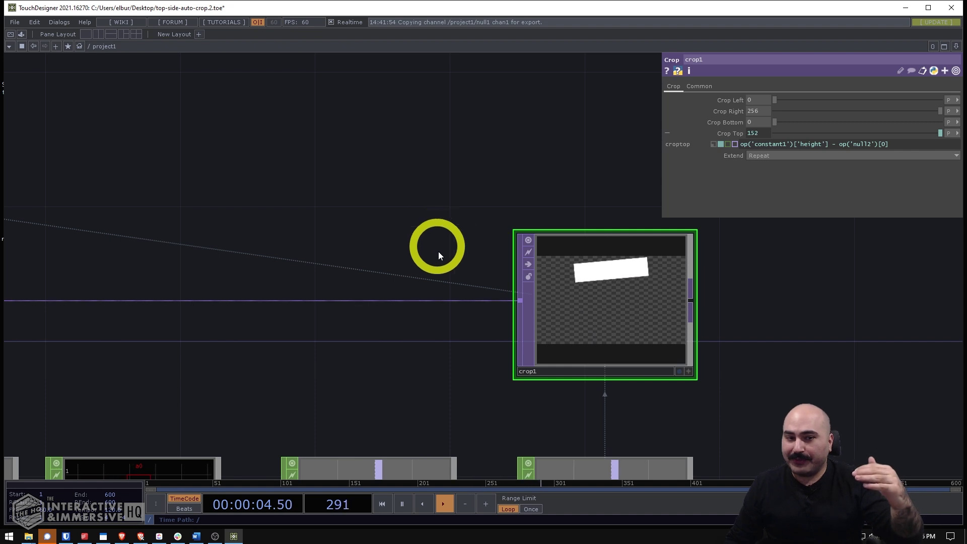
Add a third Analyze CHOP beneath the second one and feed it from the Shuffle CHOP's output.
scroll(432, 225, "down", 5)
left_click(412, 321)
scroll(444, 116, "down", 3)
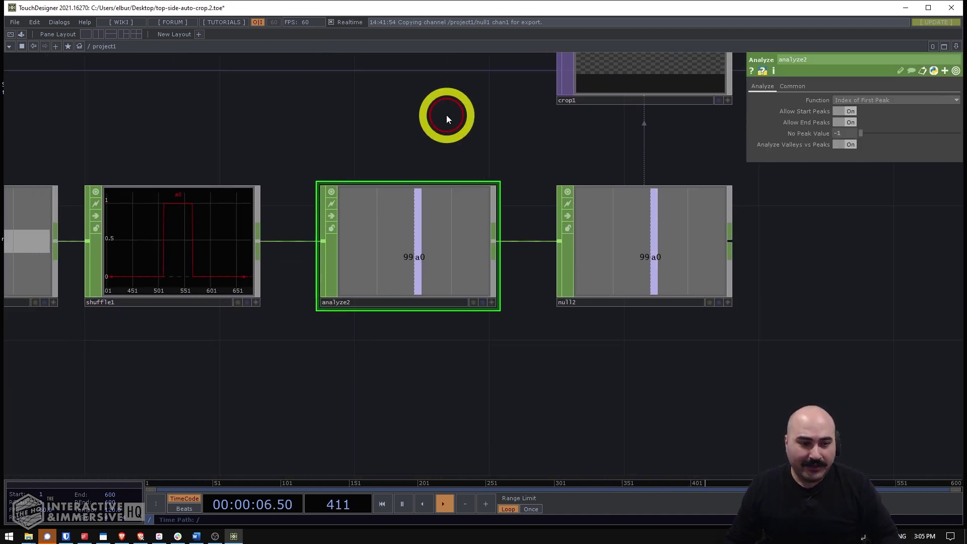
double_click(404, 382)
type("anal")
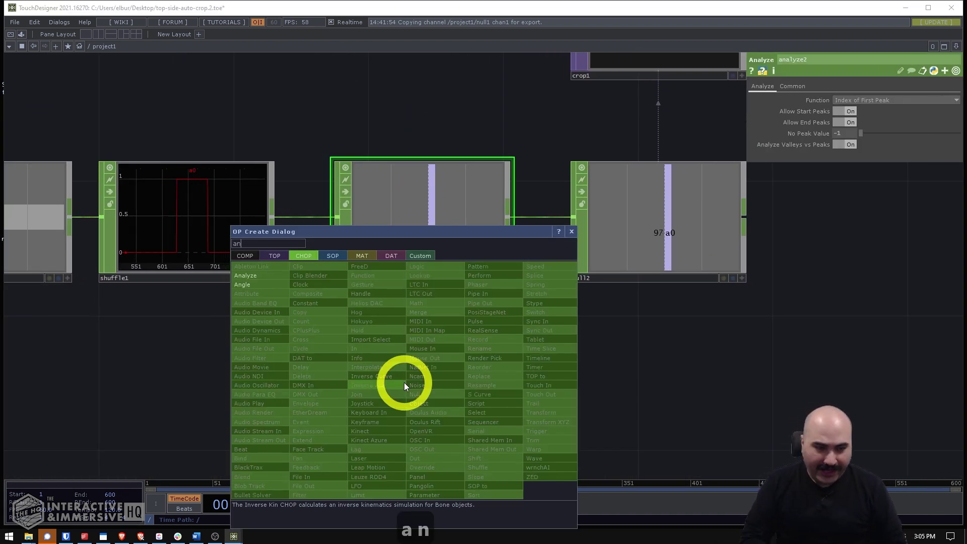
key("Return")
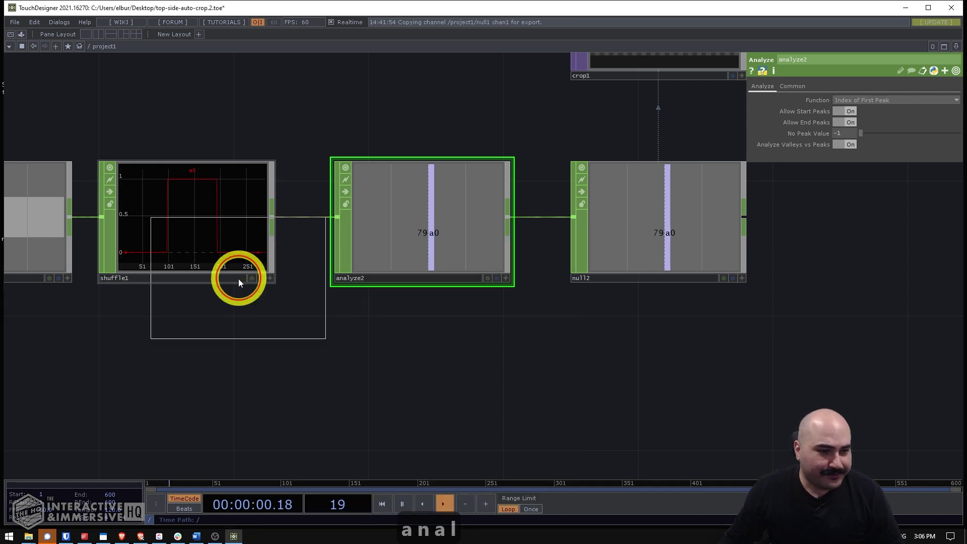
left_click(413, 378)
left_click_drag(273, 217, 336, 403)
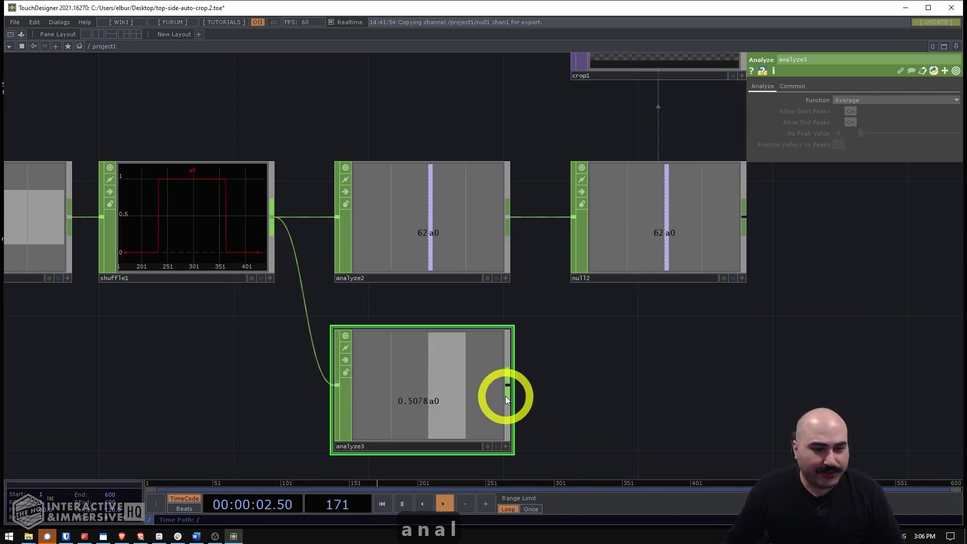
Set the new Analyze CHOP's Function to Index of First Peak, using the second Analyze CHOP's settings as reference.
left_click_drag(488, 114, 680, 107)
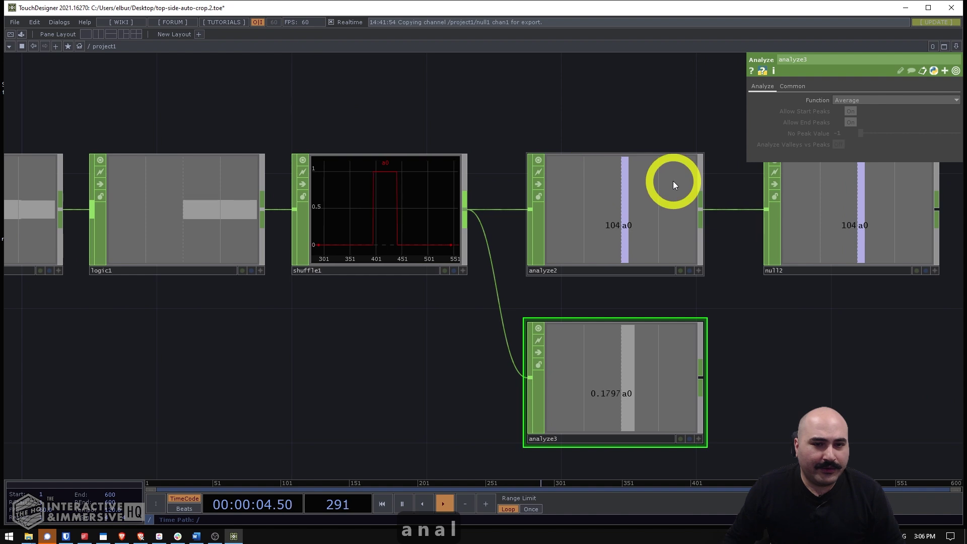
left_click(625, 183)
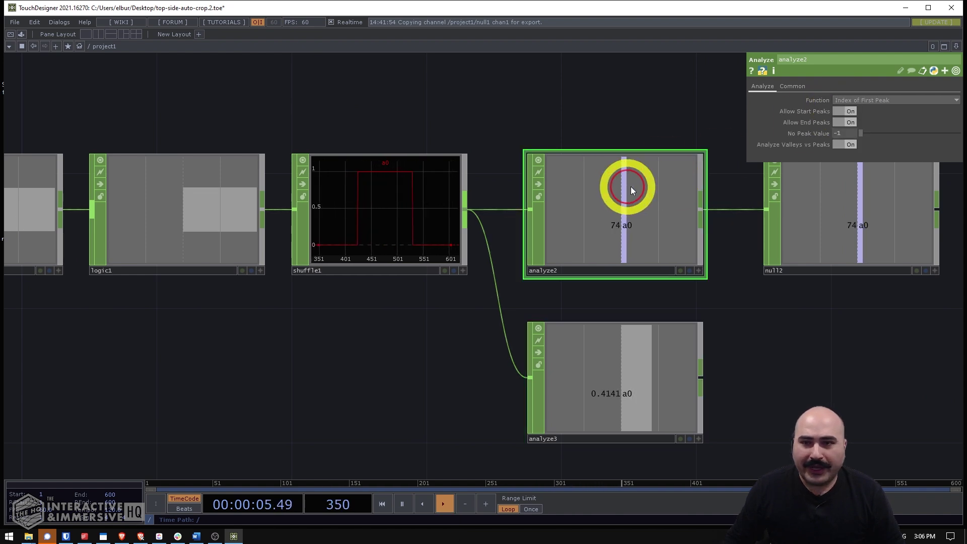
left_click(657, 359)
left_click(844, 99)
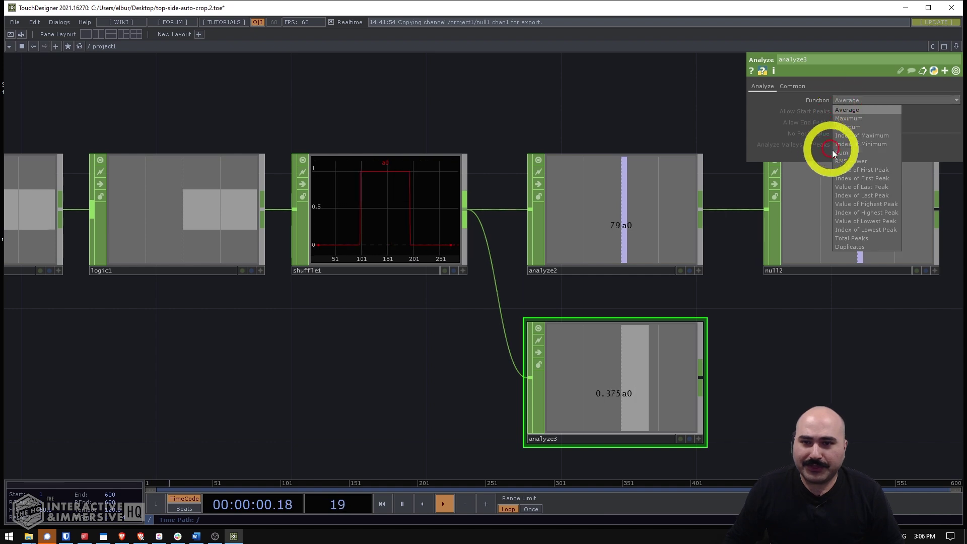
left_click(846, 178)
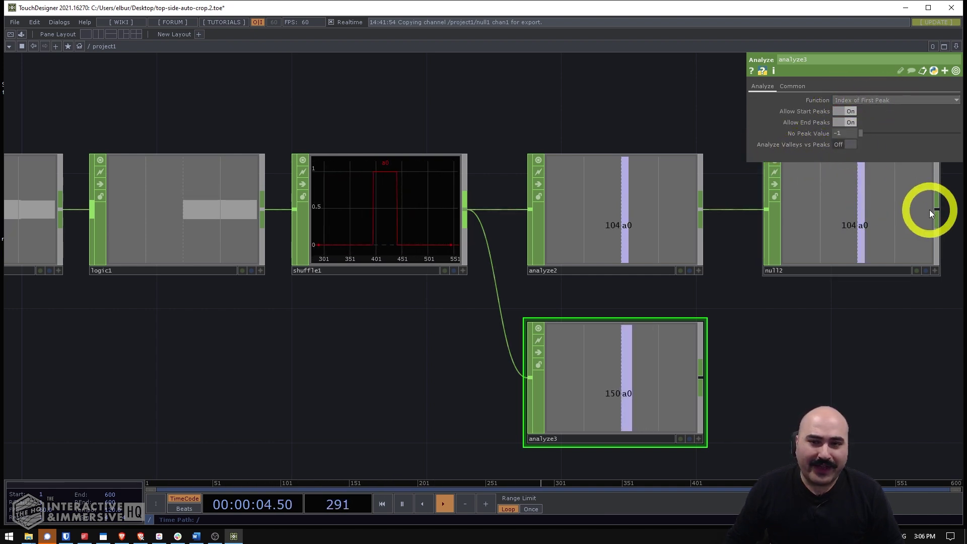
Add a Null CHOP to the third Analyze CHOP's output and place it beneath null2.
scroll(568, 323, "down", 3)
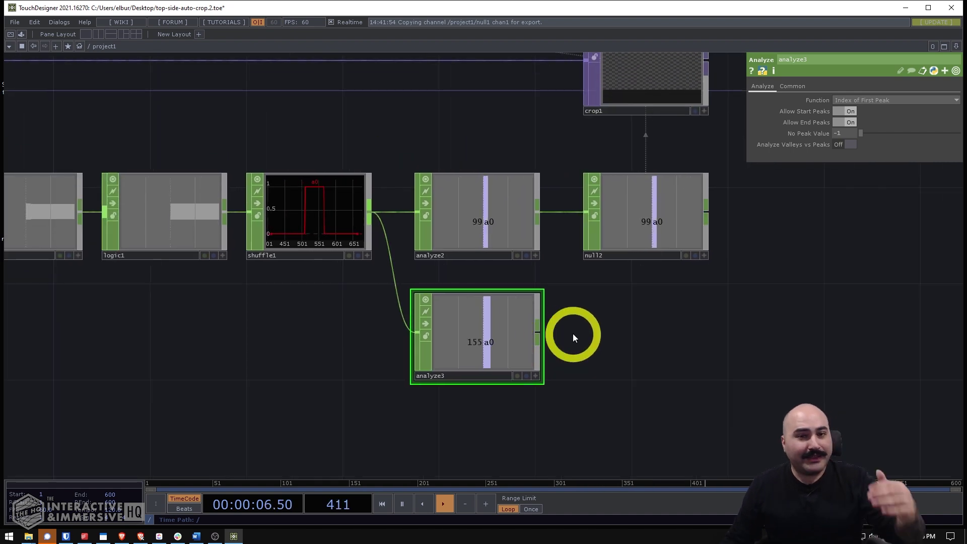
left_click_drag(608, 358, 613, 407)
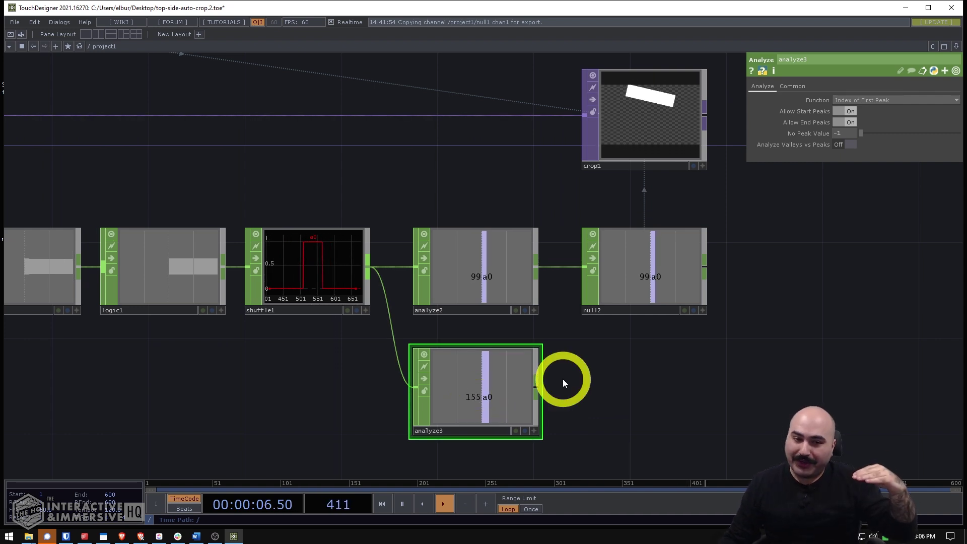
right_click(536, 388)
type("nul")
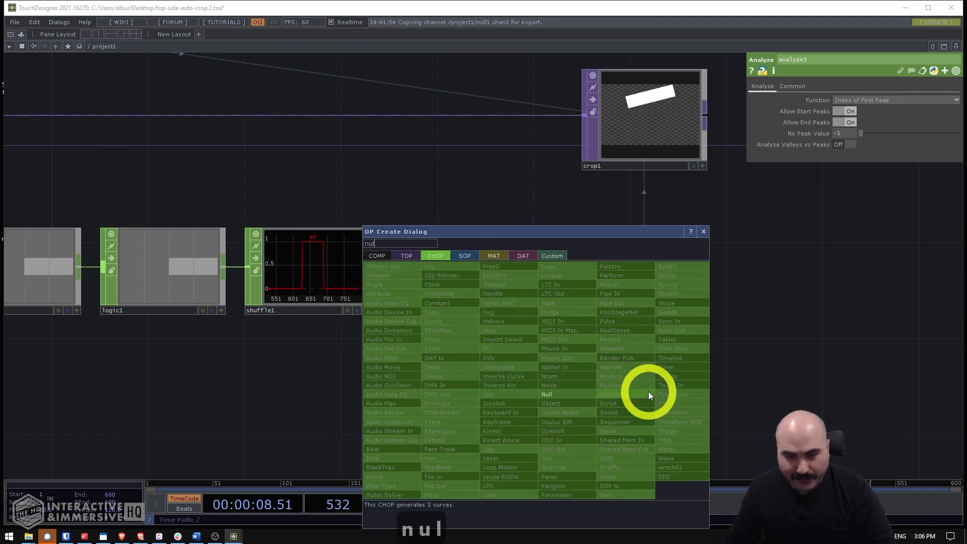
key("Return")
left_click(647, 390)
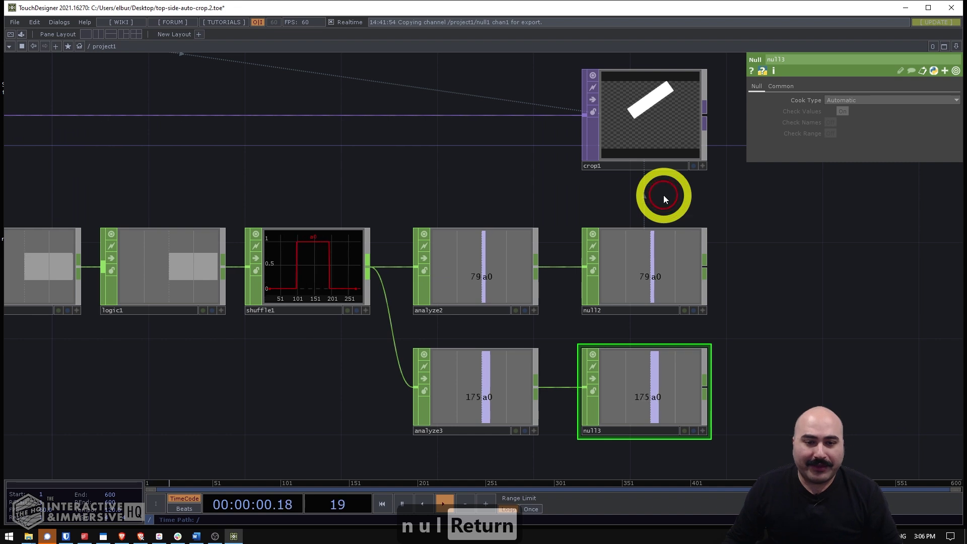
Expand the Crop TOP's Crop Bottom parameter, pause the timeline, and compare the Constant CHOP's height with the new Null CHOP.
left_click(647, 119)
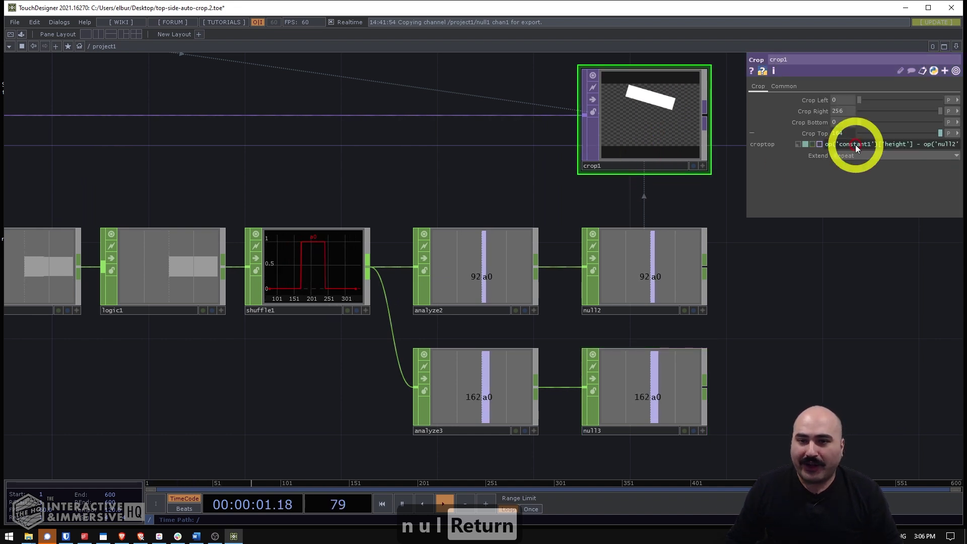
left_click(793, 126)
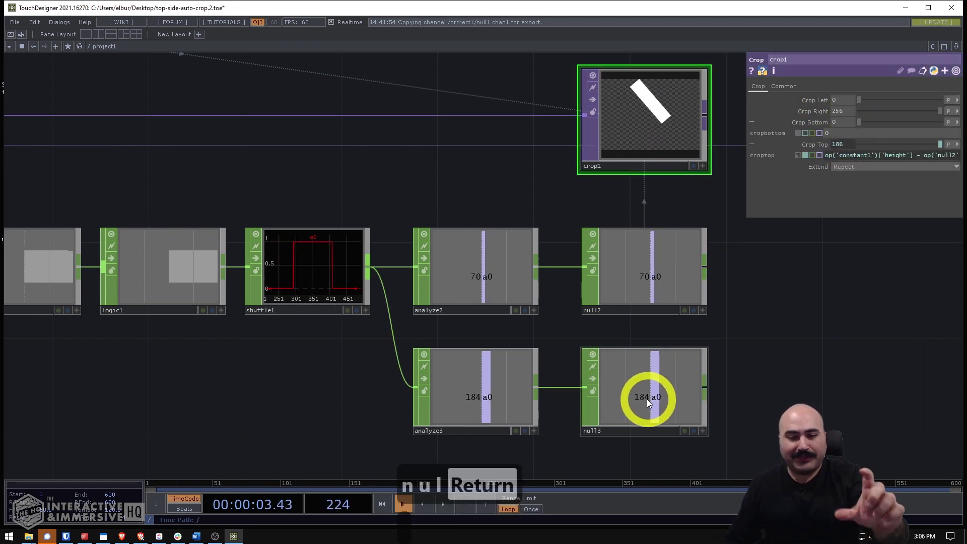
scroll(641, 400, "down", 3)
left_click_drag(322, 156, 525, 209)
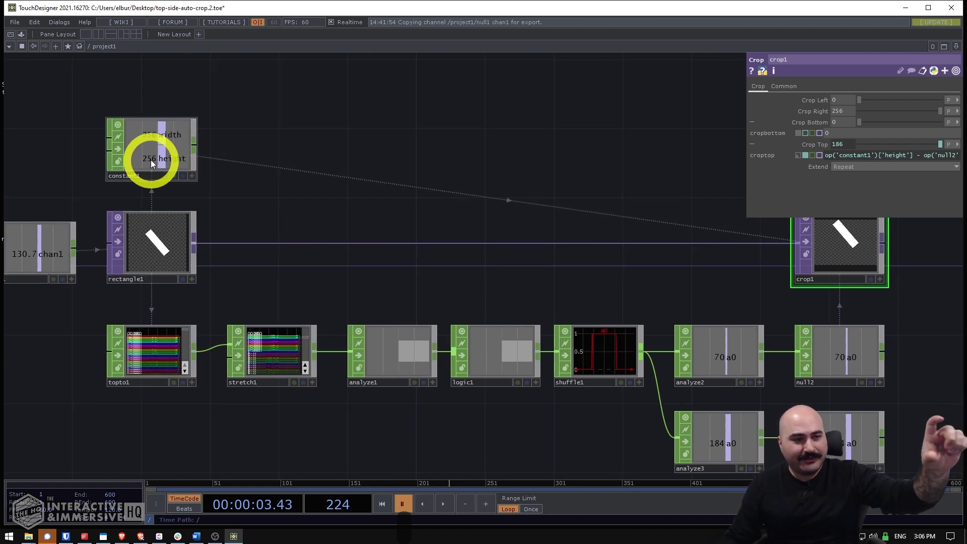
left_click_drag(539, 204, 360, 124)
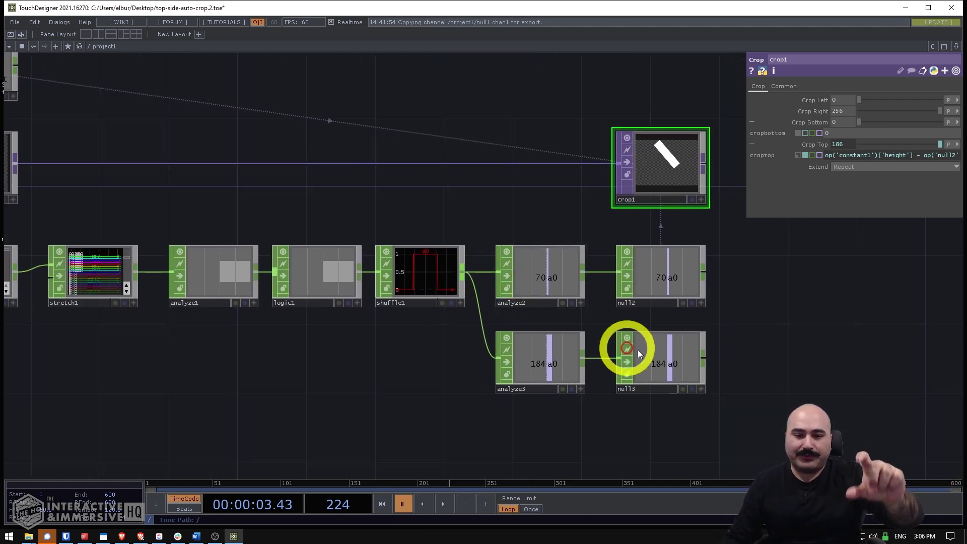
Copy the op('constant1')['height'] term from the Crop Top expression into the Crop TOP's Crop Bottom expression.
left_click(665, 367)
left_click(662, 149)
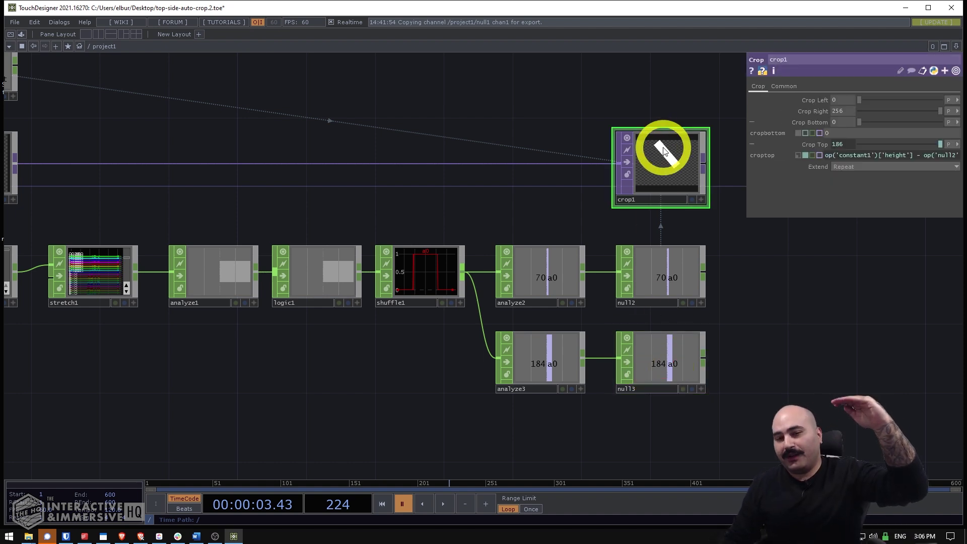
left_click(833, 134)
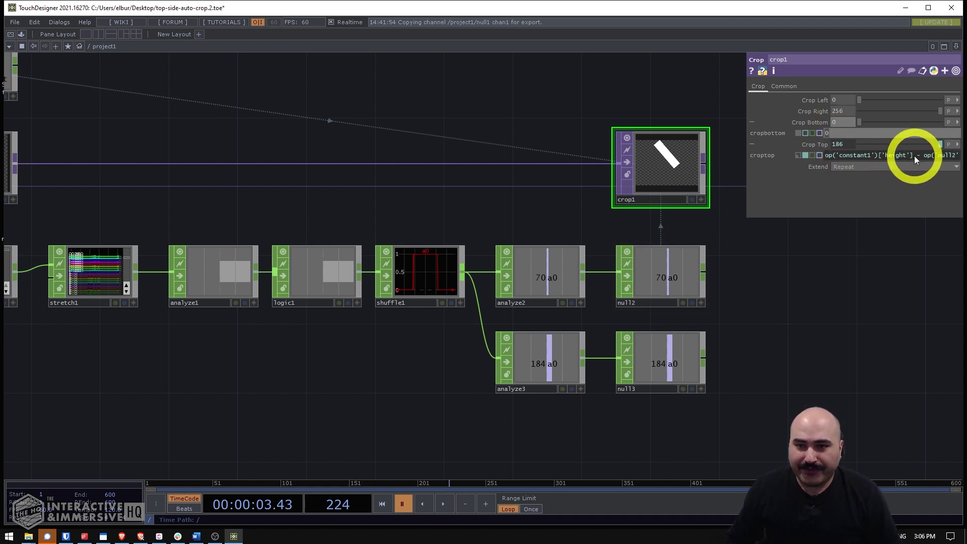
double_click(878, 155)
key("ctrl+c")
left_click(837, 134)
key("ctrl+v")
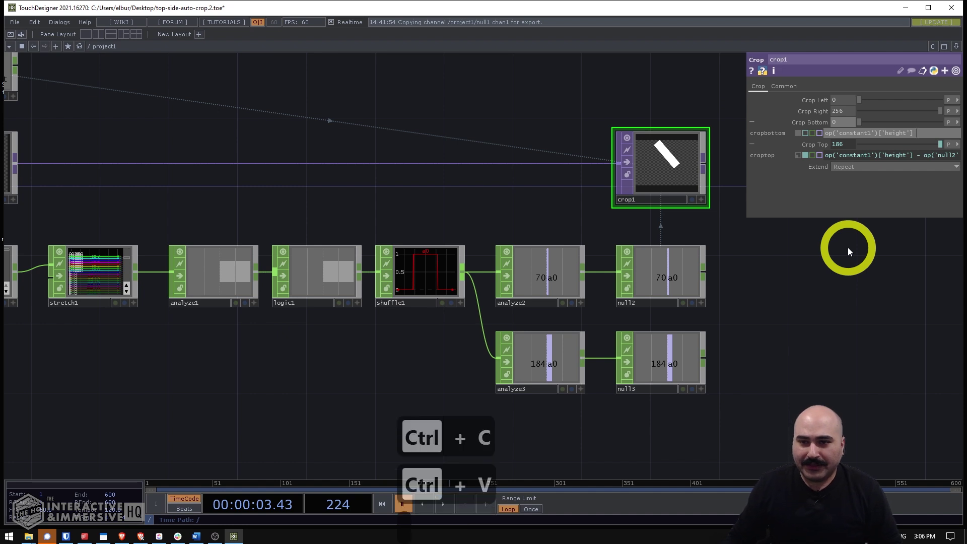
Complete the Crop Bottom expression by subtracting op('null3')[0], and widen the parameter window to show both crop expressions in full.
type("- op(")
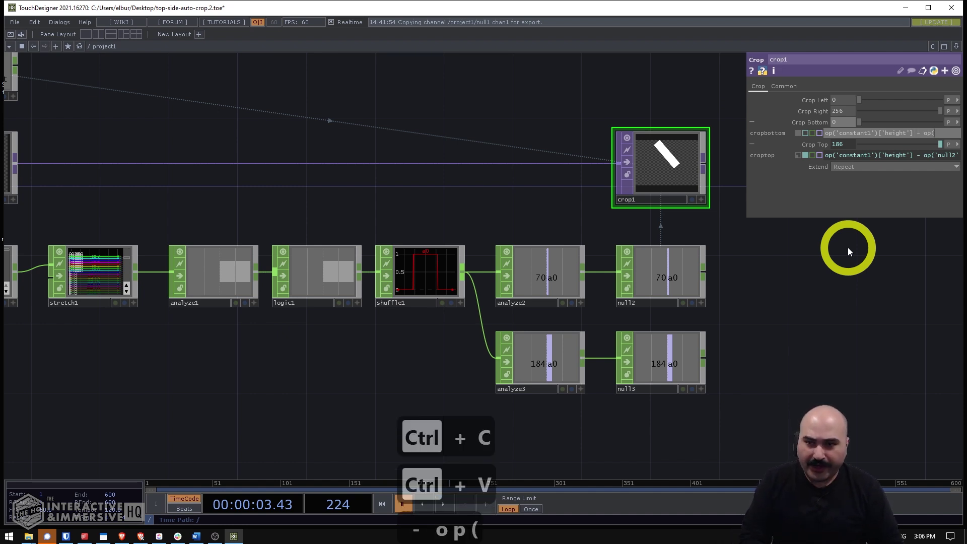
type("'null3")
key("BackSpace")
key("BackSpace")
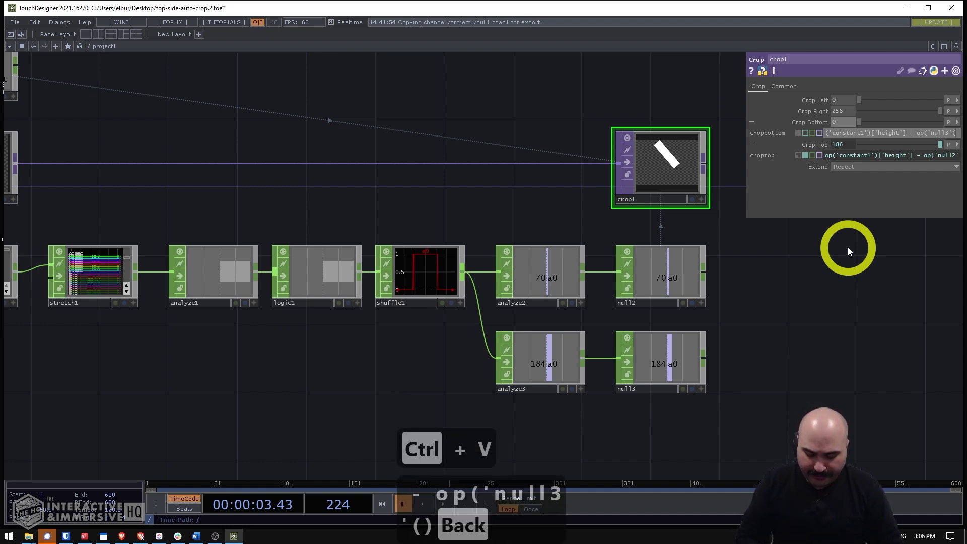
type(")[0[]")
key("BackSpace")
key("BackSpace")
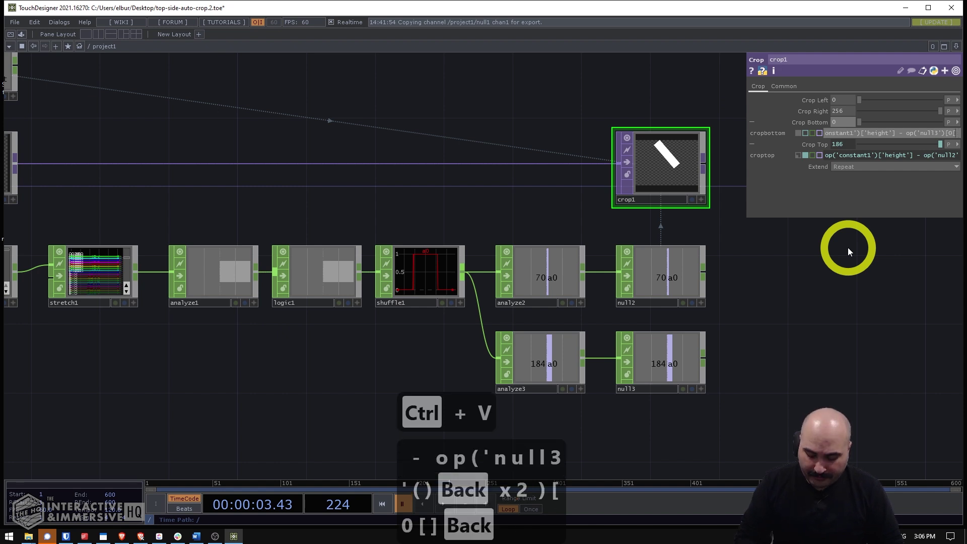
type("]")
key("Return")
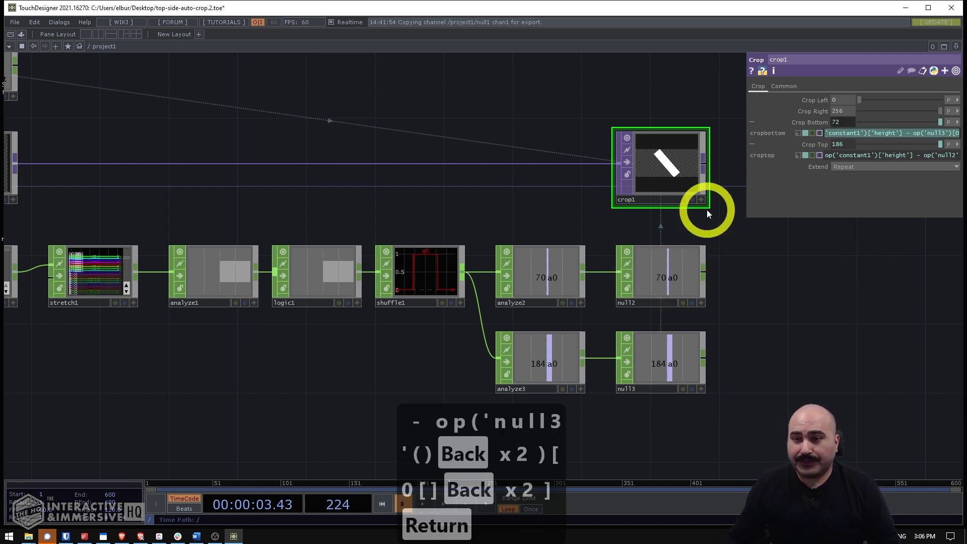
left_click_drag(747, 143, 677, 144)
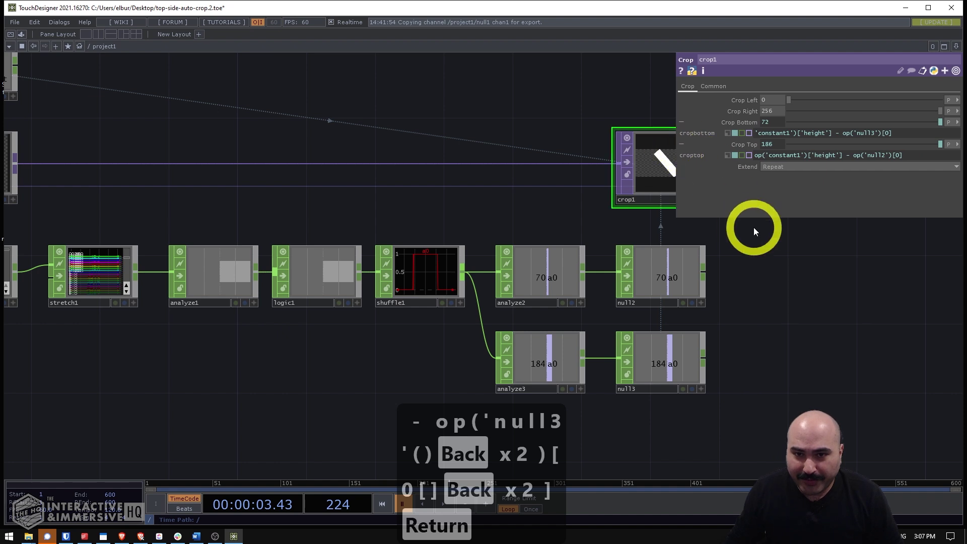
left_click(769, 135)
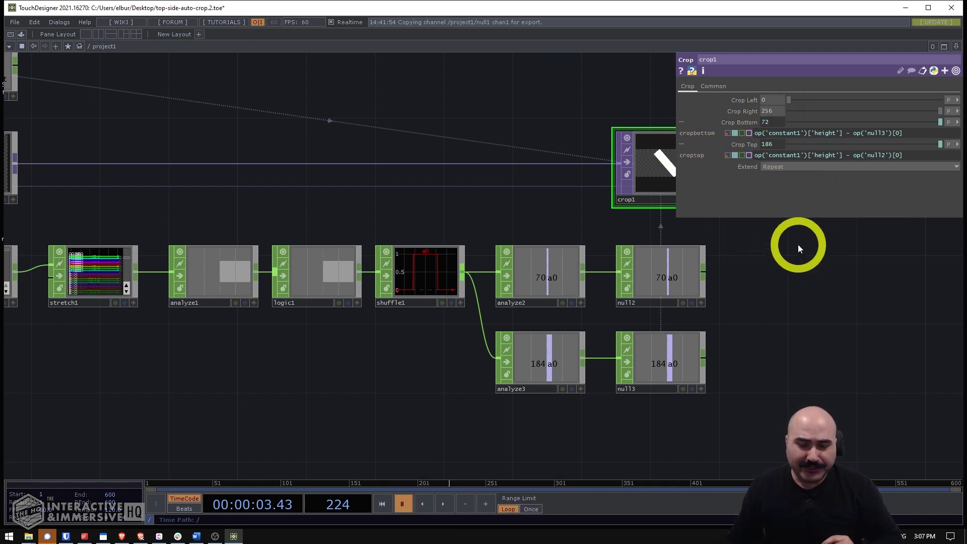
Resume timeline playback and check how the Crop TOP follows the rotating rectangle.
scroll(615, 143, "up", 5)
key("space")
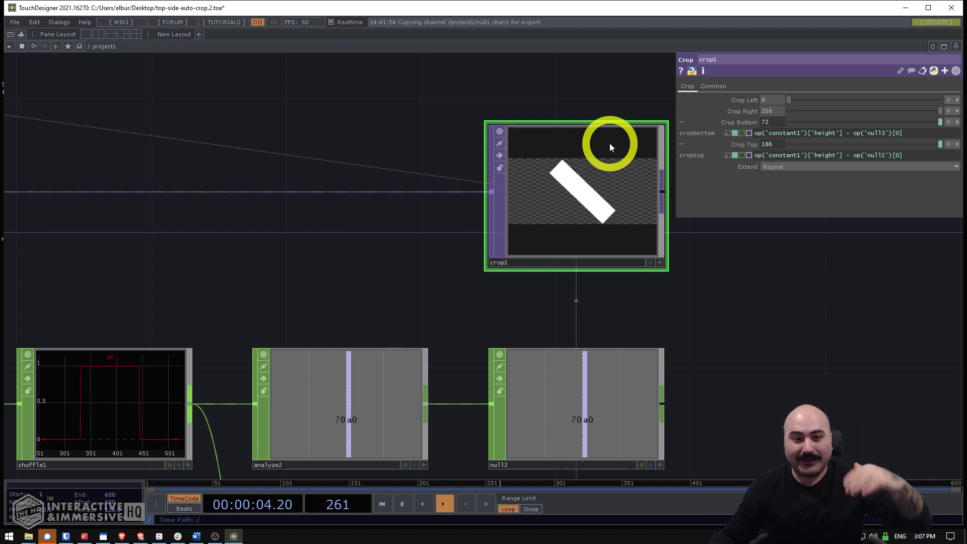
scroll(579, 171, "down", 5)
Set the first Size value of the Rectangle TOP to 0.46 and watch the Crop TOP's response.
left_click(226, 181)
scroll(554, 167, "up", 6)
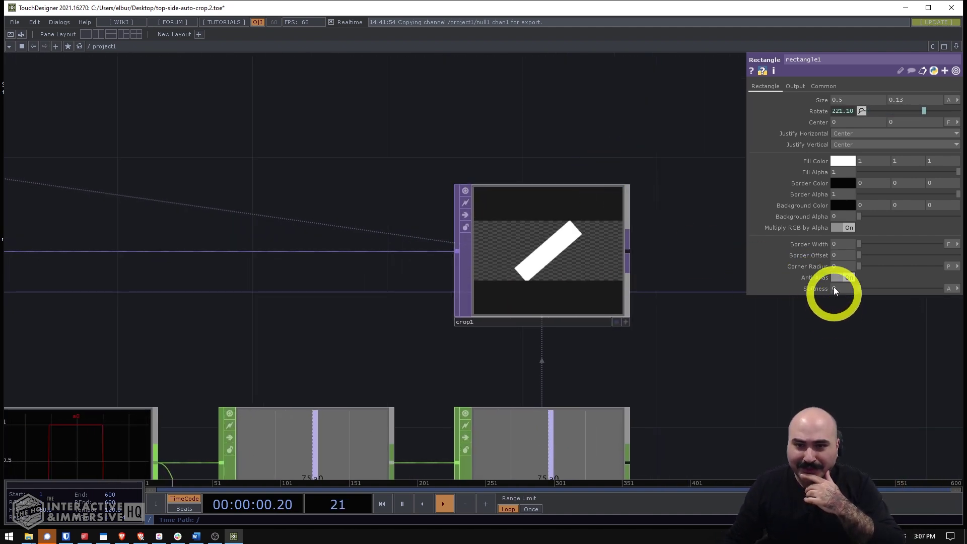
left_click(795, 86)
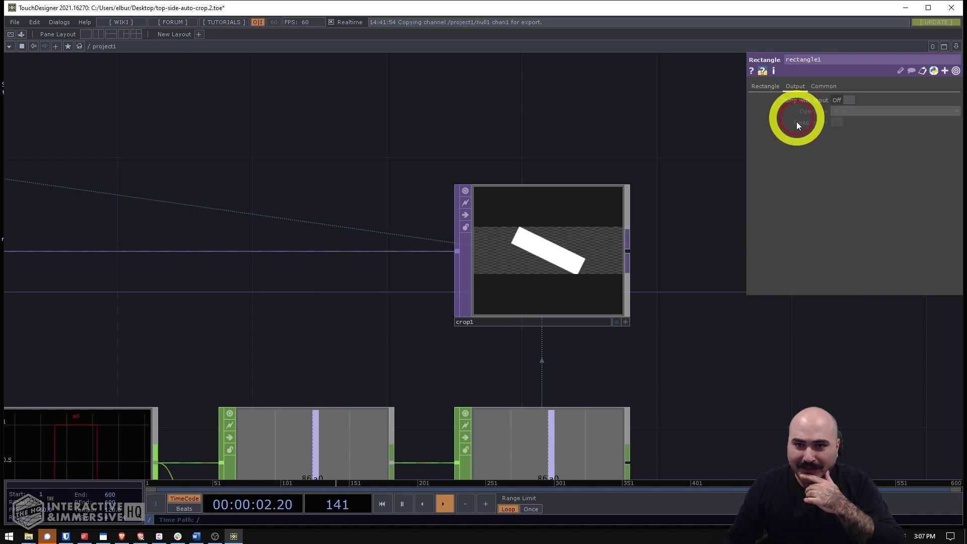
left_click(766, 87)
mouse_move(848, 99)
middle_mouse_down()
mouse_move(950, 91)
mouse_move(848, 90)
mouse_move(962, 100)
mouse_move(665, 111)
mouse_move(857, 98)
middle_mouse_up()
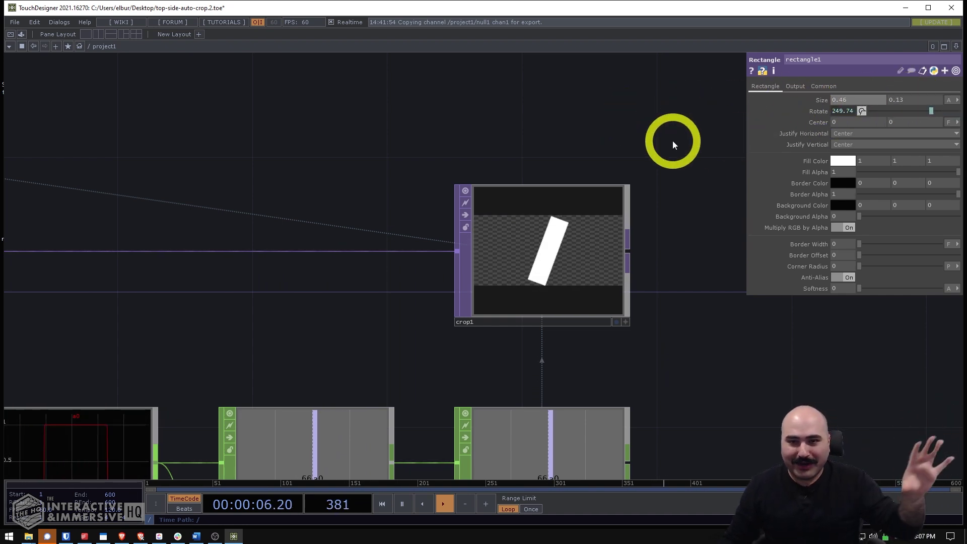
scroll(672, 141, "down", 5)
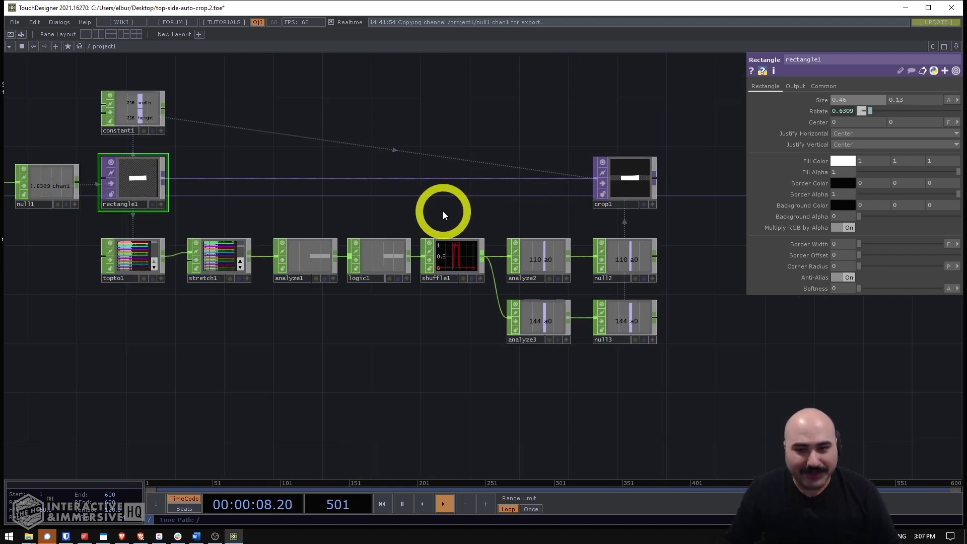
Review the CHOP chain below the rectangle, inspecting the Stretch, first Analyze and Shuffle CHOPs in order.
left_click_drag(419, 211, 428, 161)
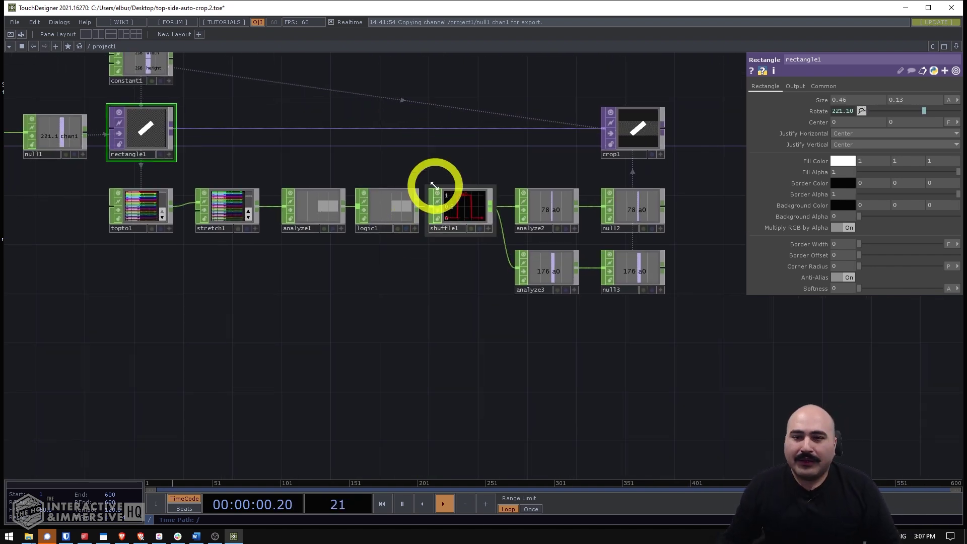
left_click_drag(686, 328, 253, 186)
left_click(382, 289)
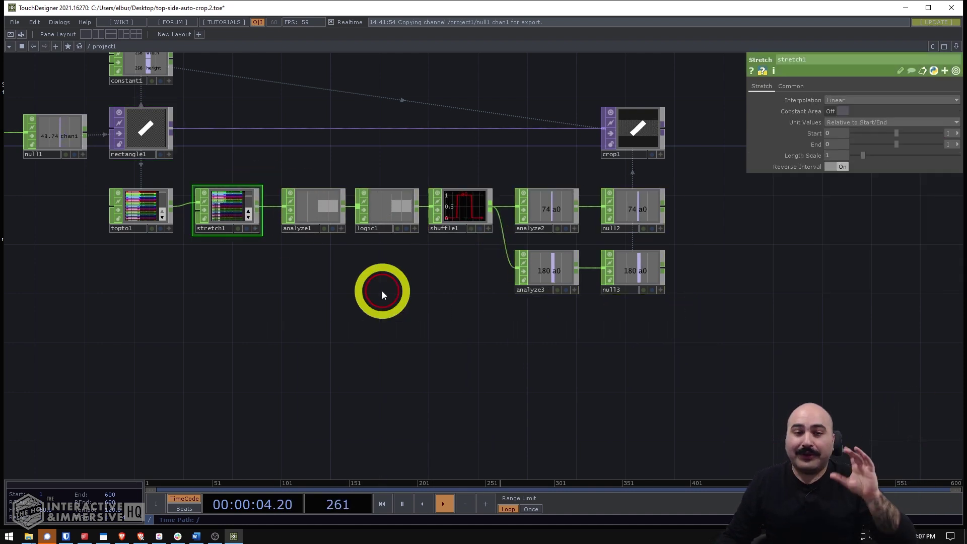
left_click_drag(654, 331, 301, 189)
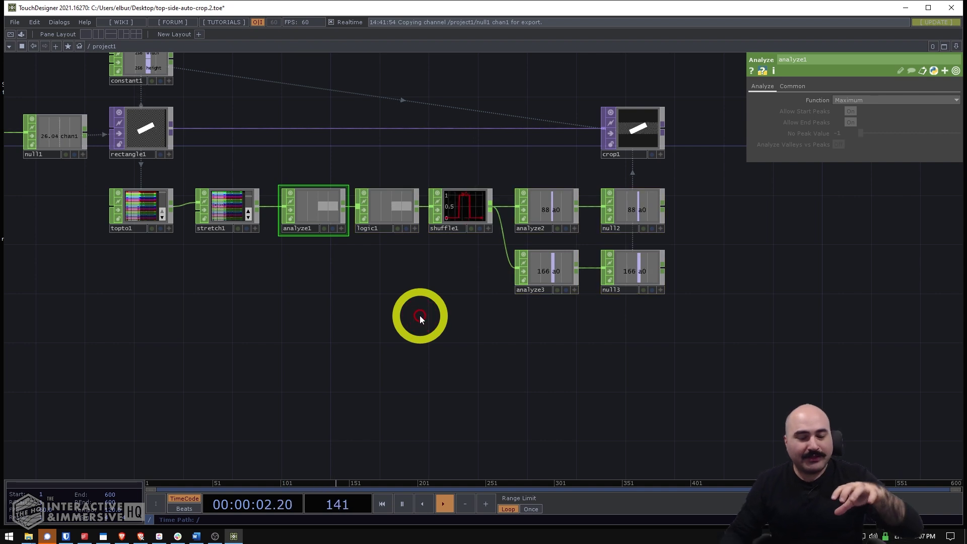
left_click(445, 214)
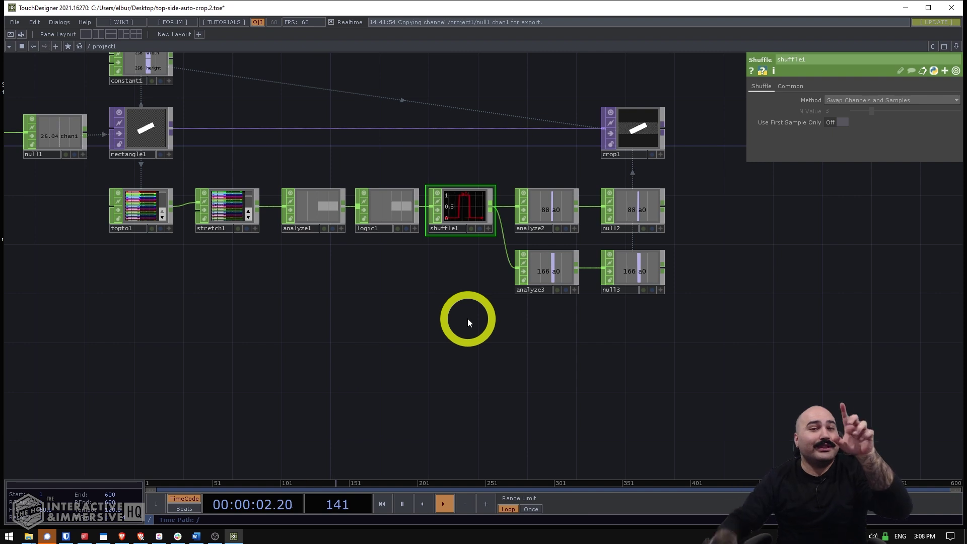
Add a second Shuffle CHOP beneath the first Analyze CHOP and feed it from the Stretch CHOP's output.
left_click(233, 201)
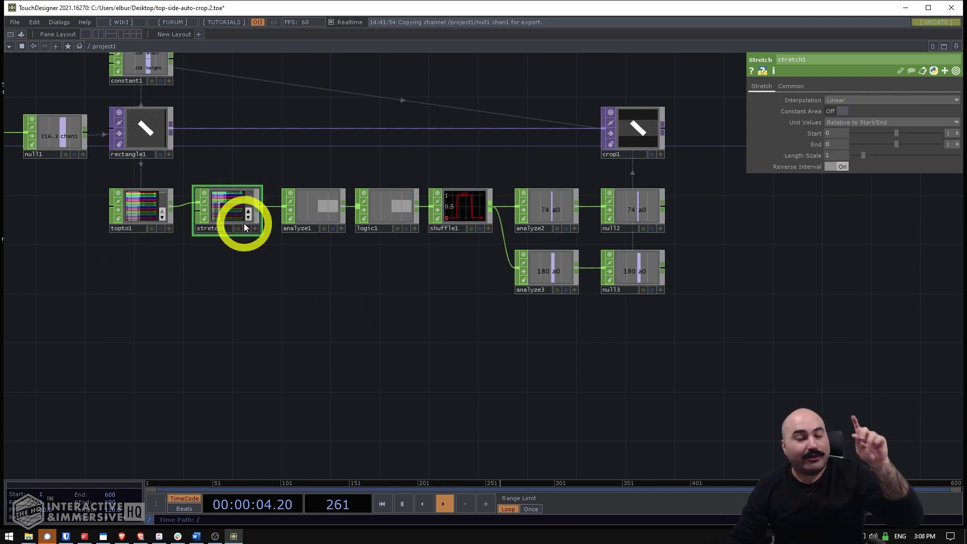
left_click_drag(347, 301, 381, 306)
scroll(324, 255, "up", 4)
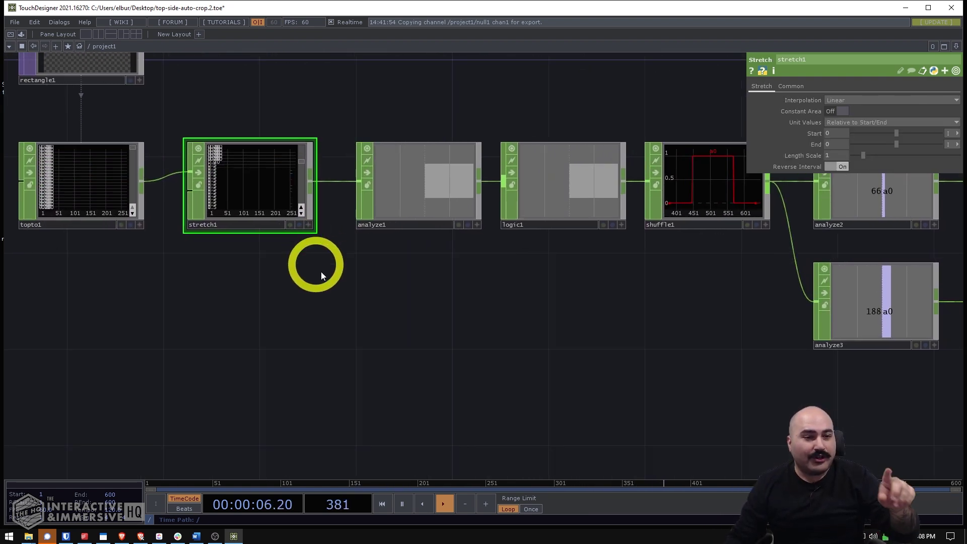
key("Tab")
type("shuf")
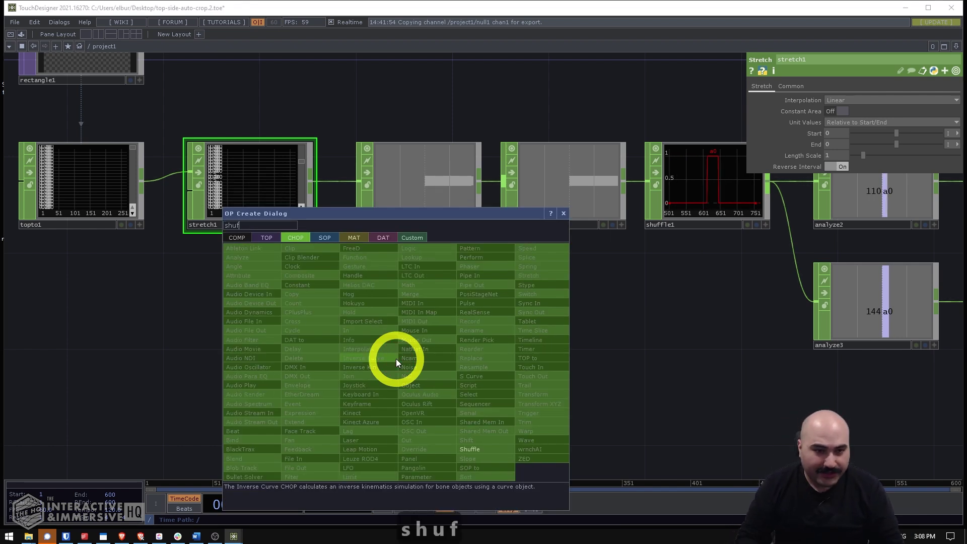
left_click(473, 452)
left_click(419, 325)
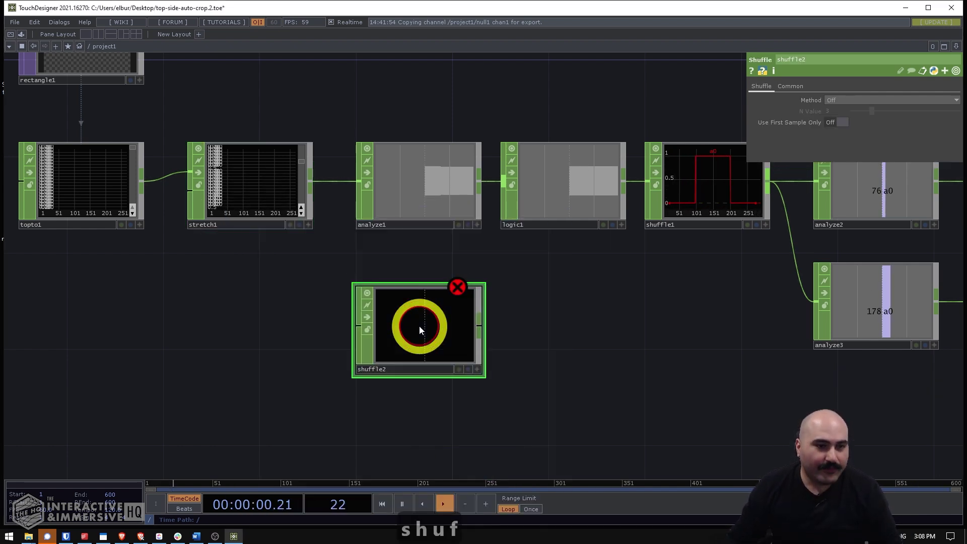
left_click(225, 181)
left_click(310, 179)
left_click(354, 325)
Set the new Shuffle CHOP's Method to Swap Channels and Samples, after inspecting the Stretch CHOP's channels.
scroll(214, 142, "up", 5)
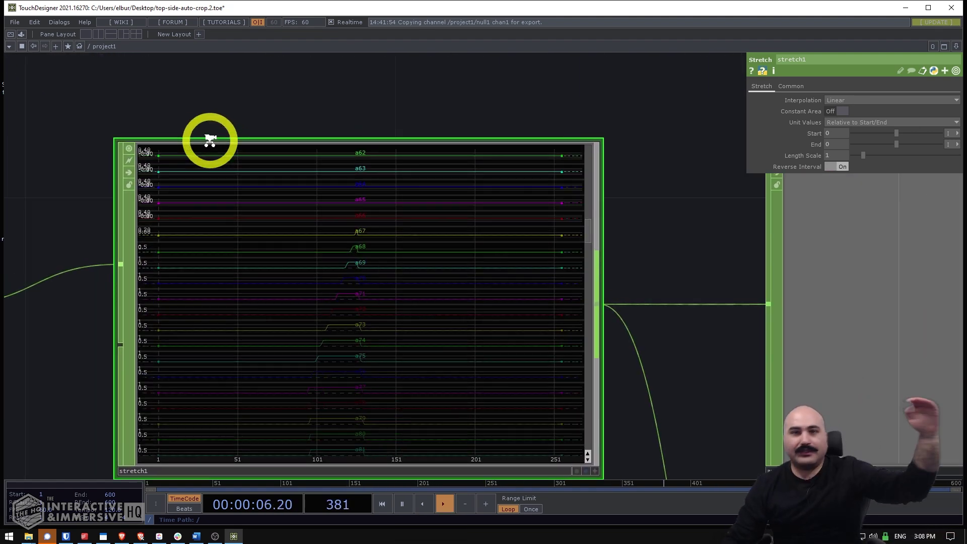
scroll(327, 226, "down", 5)
left_click(563, 433)
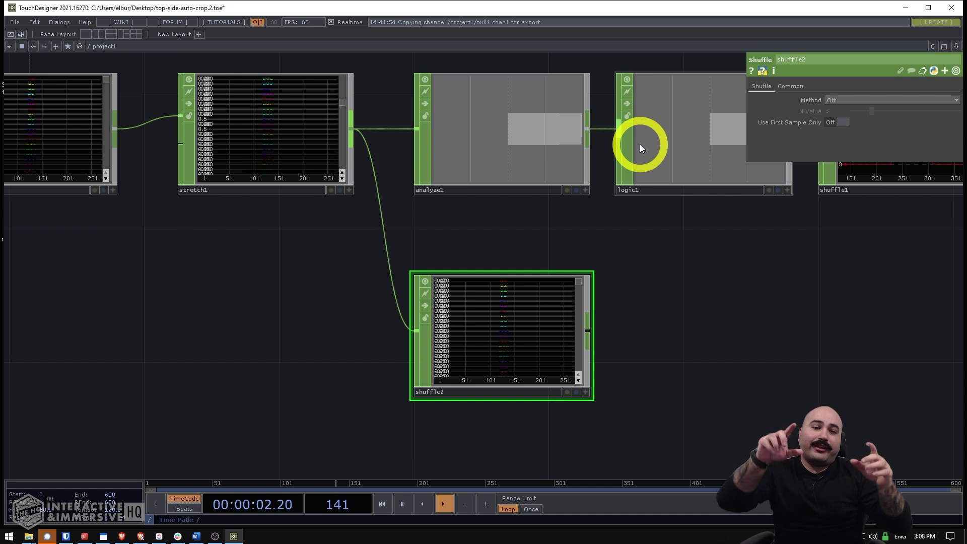
left_click_drag(614, 270, 440, 249)
left_click(531, 156)
left_click(379, 285)
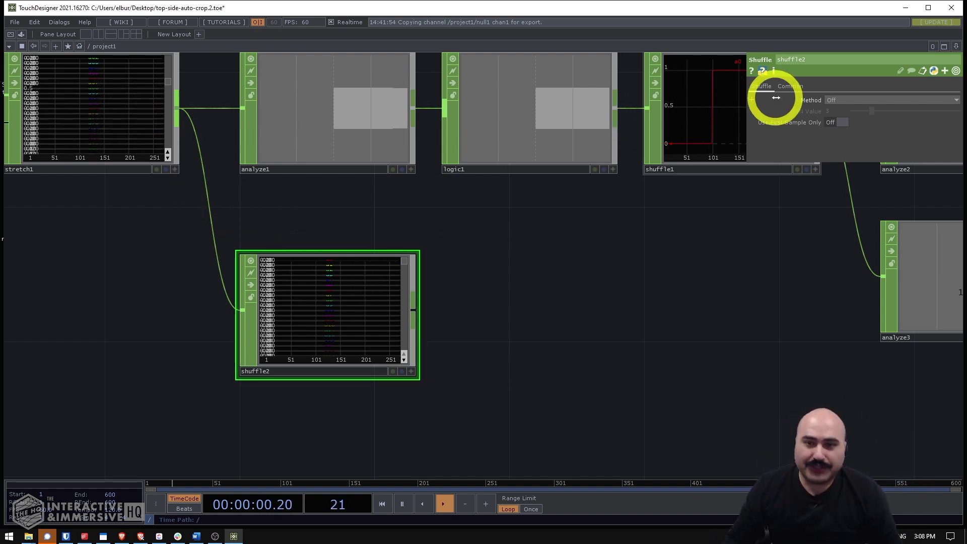
left_click(831, 100)
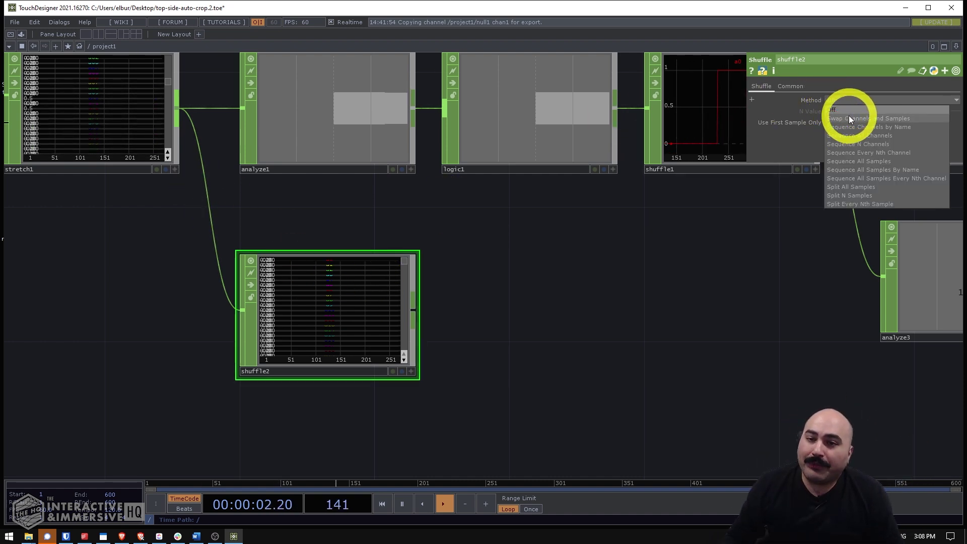
left_click(847, 118)
scroll(393, 380, "up", 5)
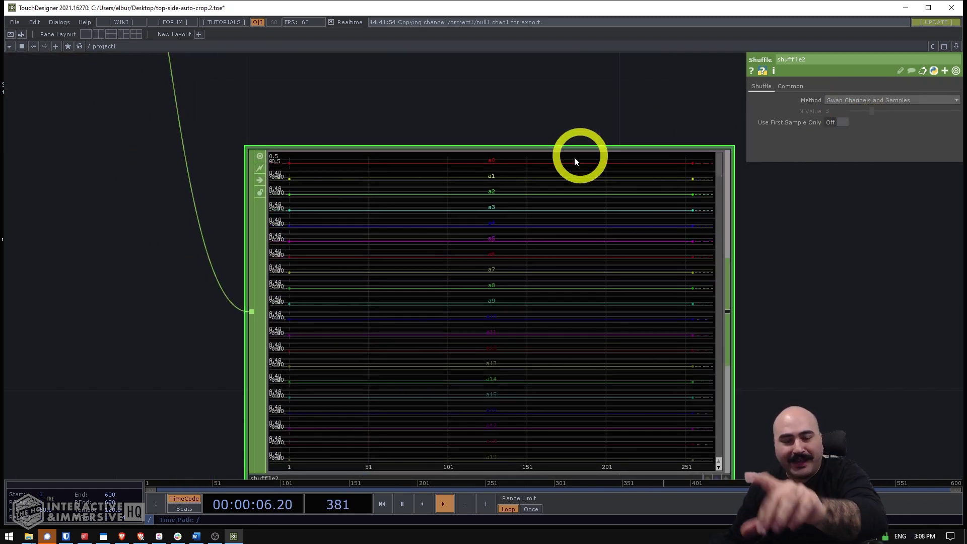
Compare the new Shuffle CHOP's swapped channels with those of the Stretch, first Shuffle and TOP to CHOPs.
scroll(572, 156, "down", 5)
left_click(370, 264)
left_click_drag(370, 264, 386, 313)
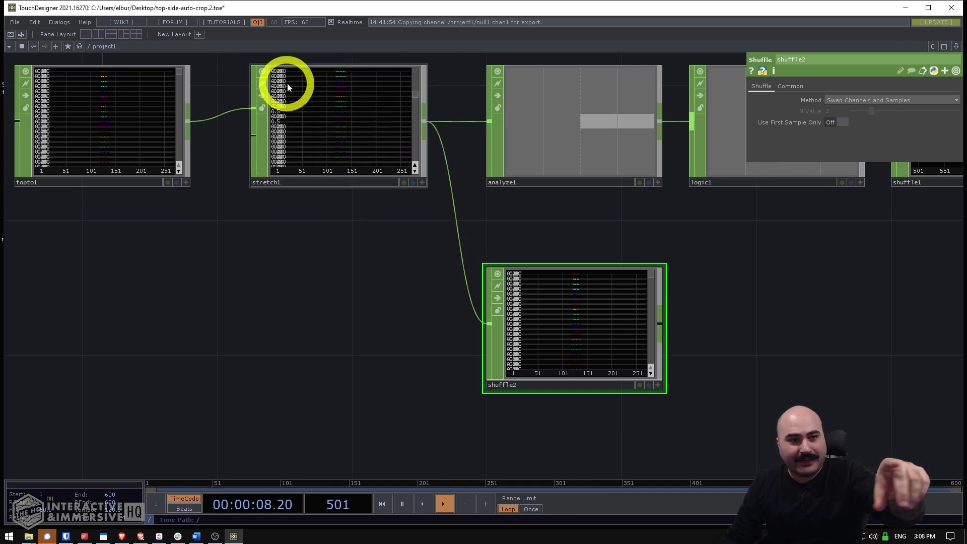
scroll(609, 290, "up", 3)
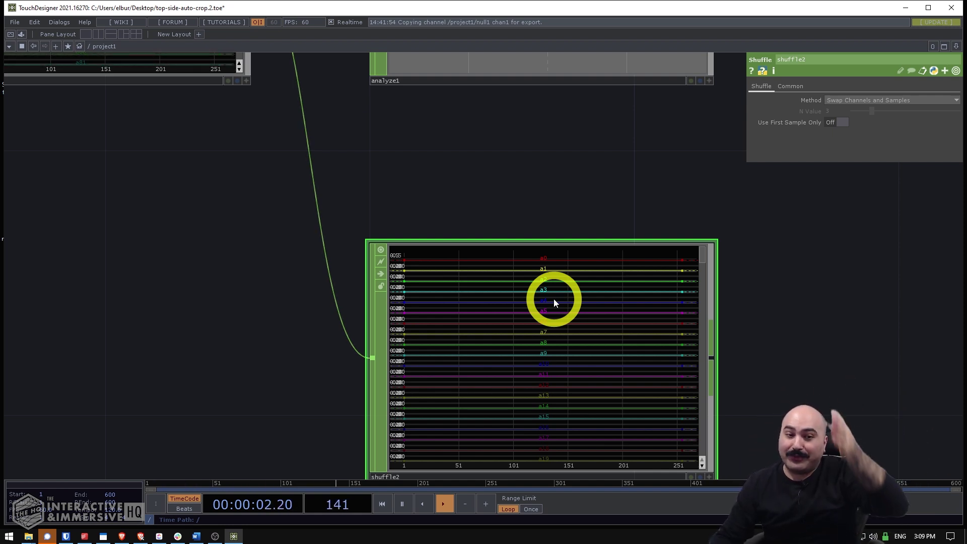
scroll(554, 301, "down", 10)
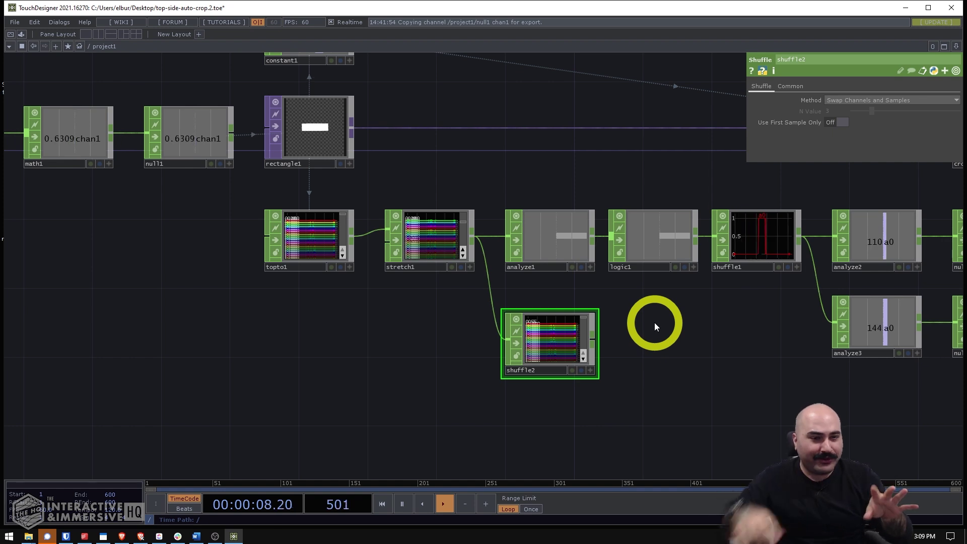
scroll(755, 207, "up", 5)
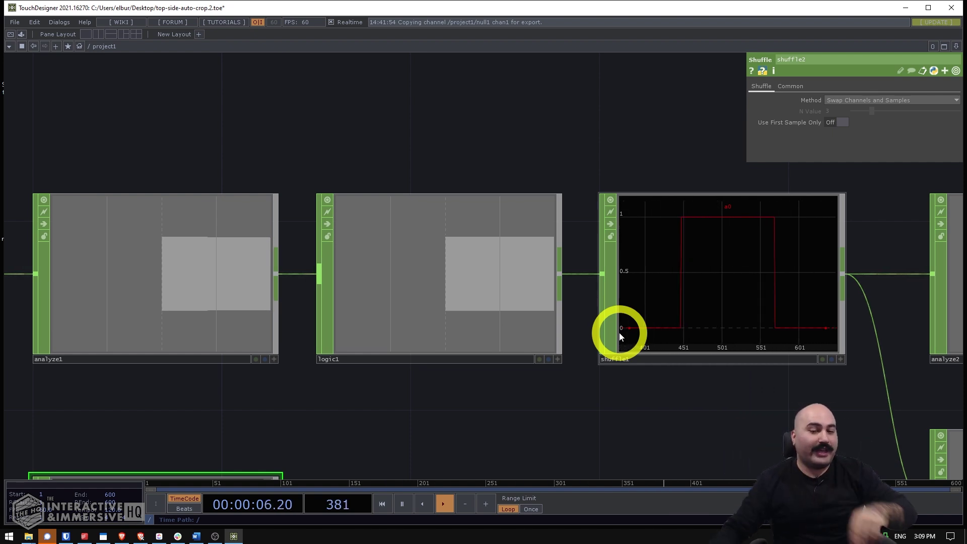
scroll(618, 332, "down", 5)
scroll(434, 415, "up", 3)
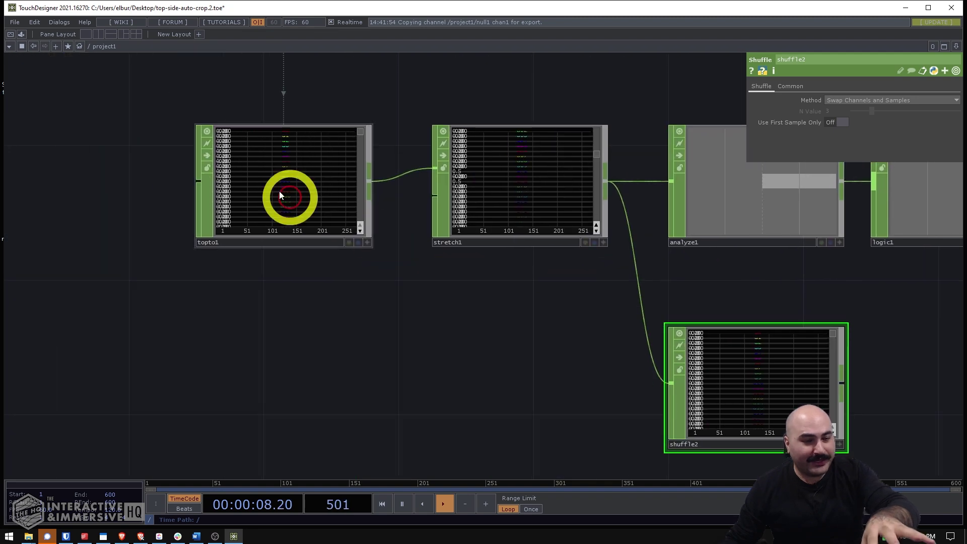
scroll(236, 144, "up", 2)
scroll(235, 143, "up", 3)
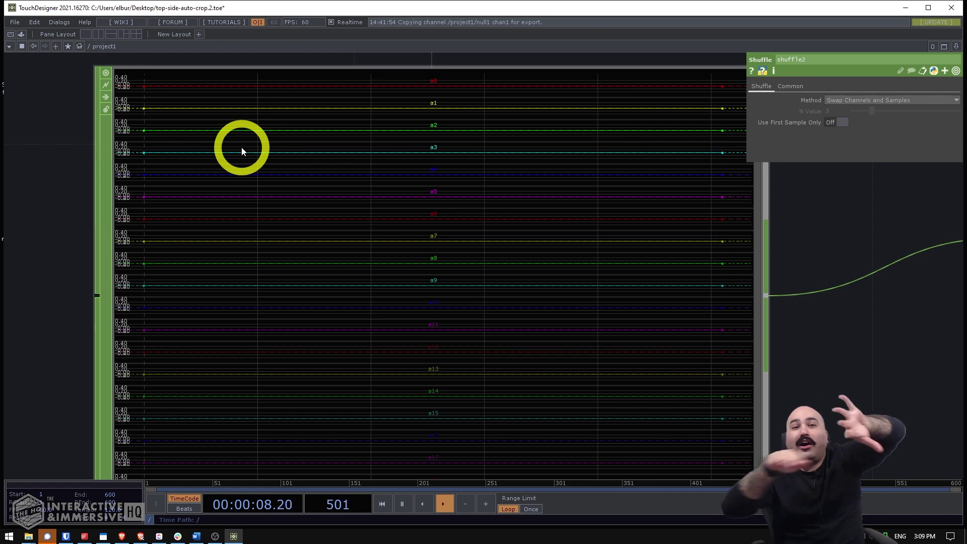
scroll(242, 148, "down", 9)
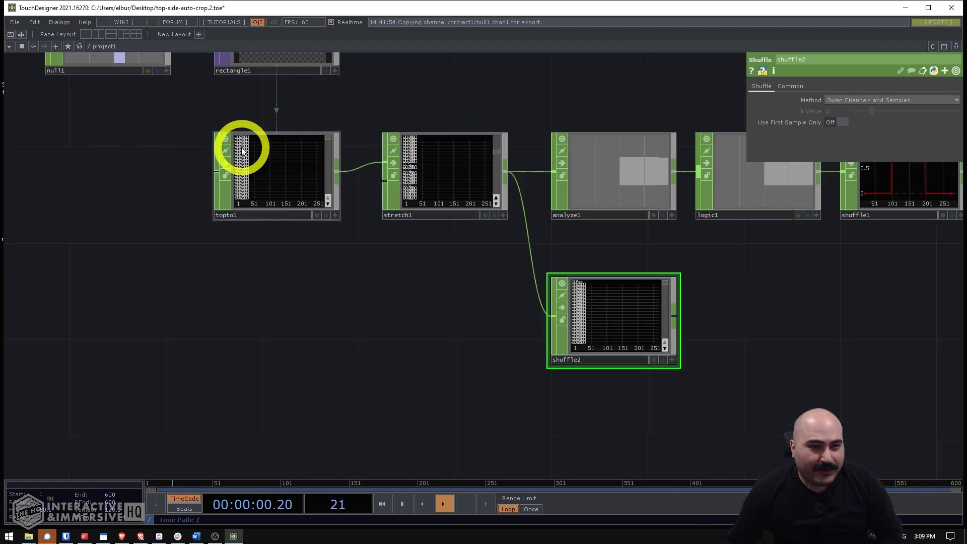
Move the new Shuffle CHOP further down, clear of the existing analysis chain.
left_click_drag(685, 255, 416, 305)
left_click_drag(248, 316, 249, 418)
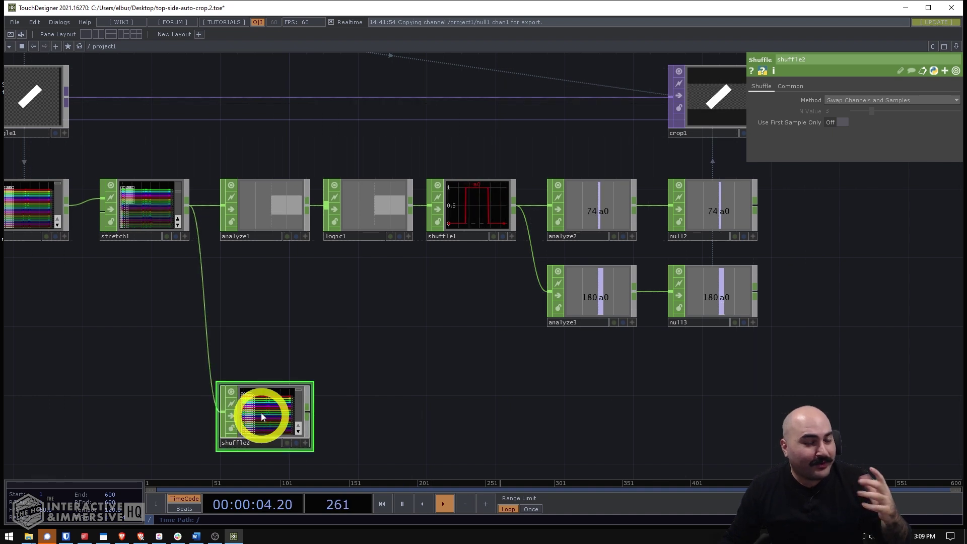
Duplicate the chain from the first Analyze CHOP through its two end Null CHOPs and feed the copy from the second Shuffle CHOP.
right_click_drag(267, 276, 735, 184)
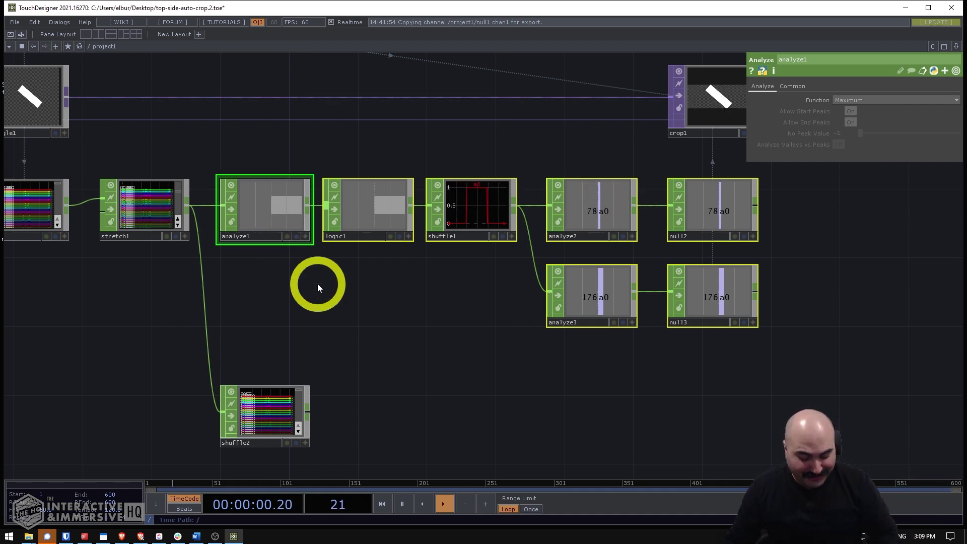
key("ctrl+c")
key("ctrl+v")
left_click(407, 329)
left_click_drag(383, 307, 401, 259)
left_click_drag(366, 287, 419, 210)
mouse_move(337, 299)
left_mouse_down()
mouse_move(319, 315)
mouse_move(351, 227)
left_mouse_up()
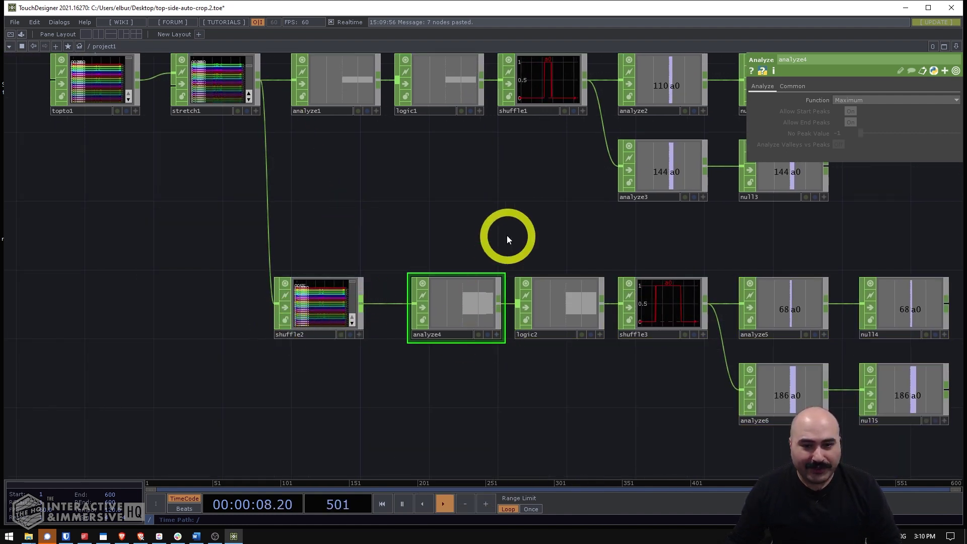
Examine the duplicated branch's Null outputs alongside the Crop TOP's parameters and the original analysis chain.
left_click_drag(507, 233, 359, 252)
left_click(780, 332)
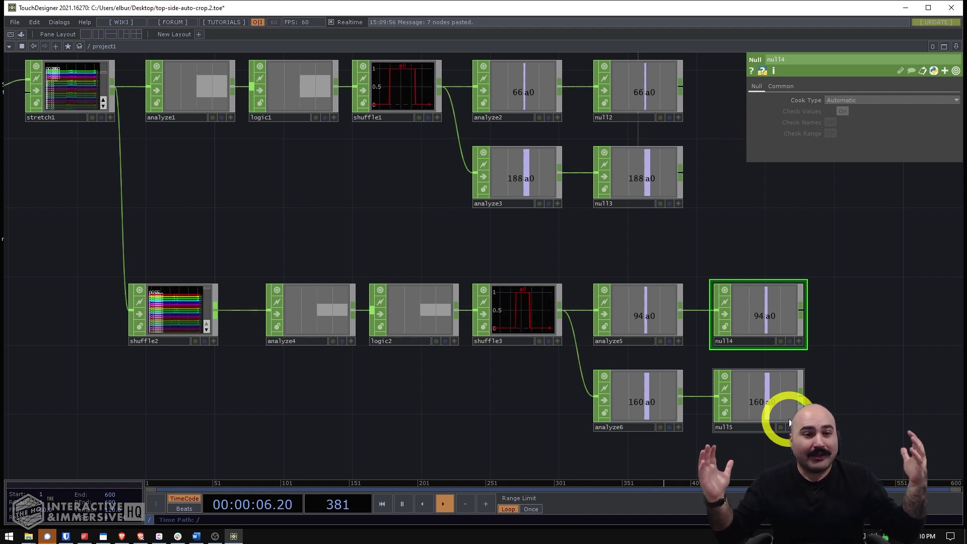
scroll(788, 410, "down", 4)
left_click(718, 188)
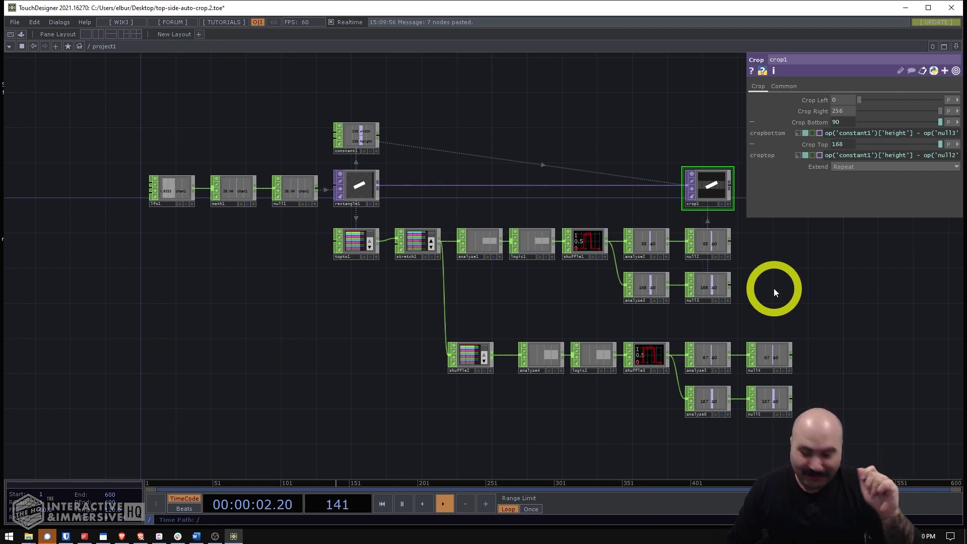
left_click_drag(773, 288, 694, 273)
scroll(625, 175, "up", 3)
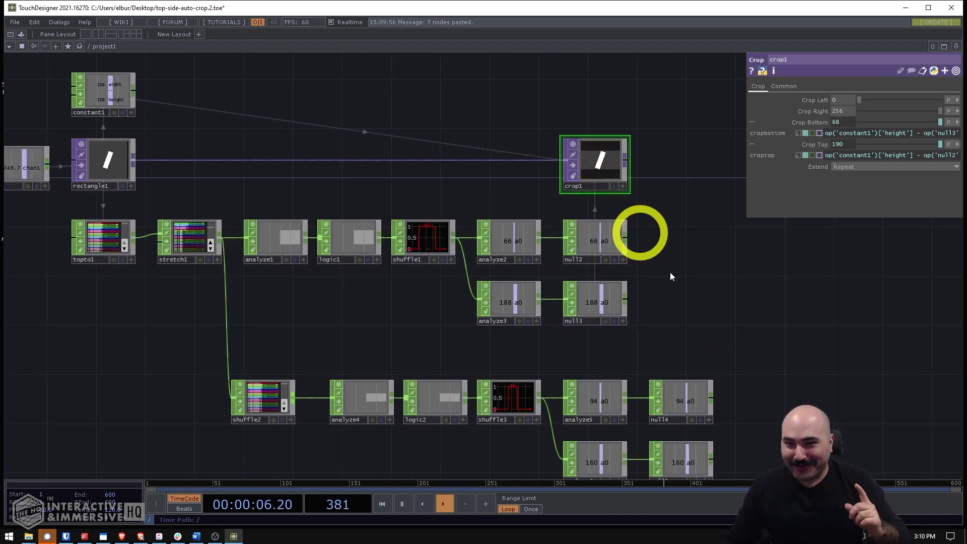
left_click_drag(666, 303, 649, 270)
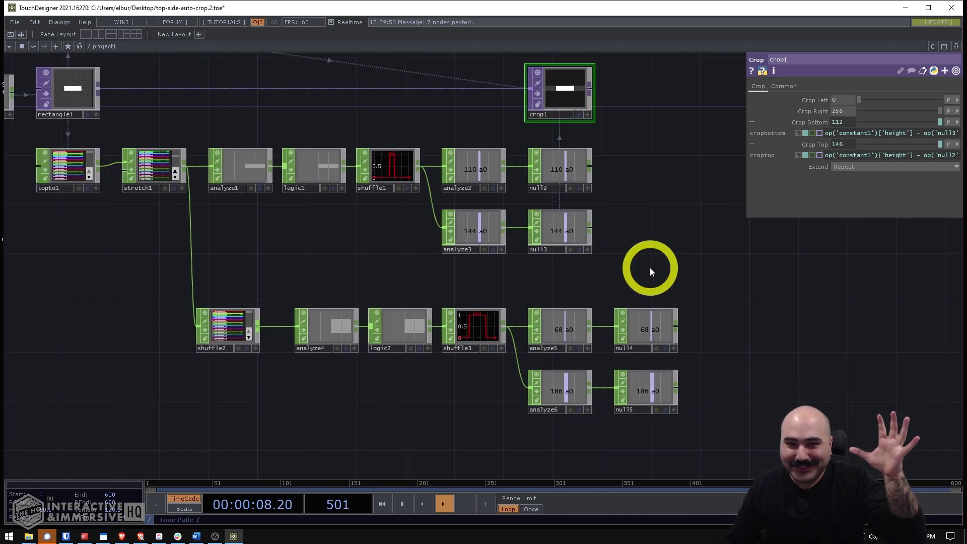
left_click(645, 330)
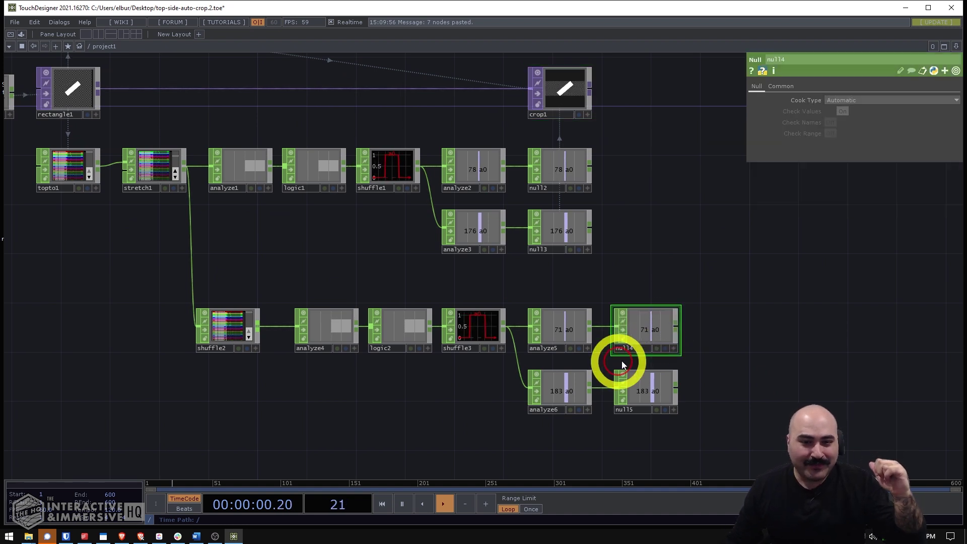
scroll(637, 345, "up", 5)
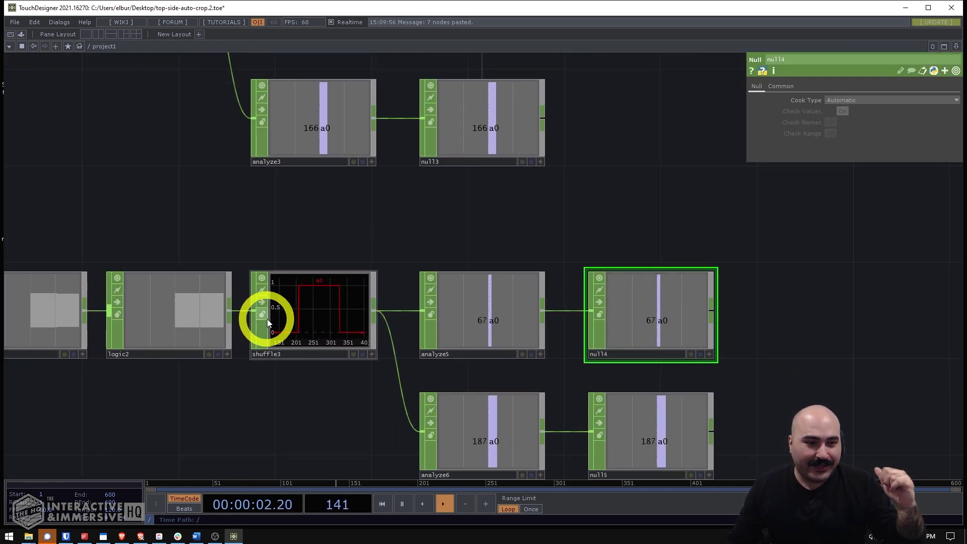
scroll(672, 319, "down", 8)
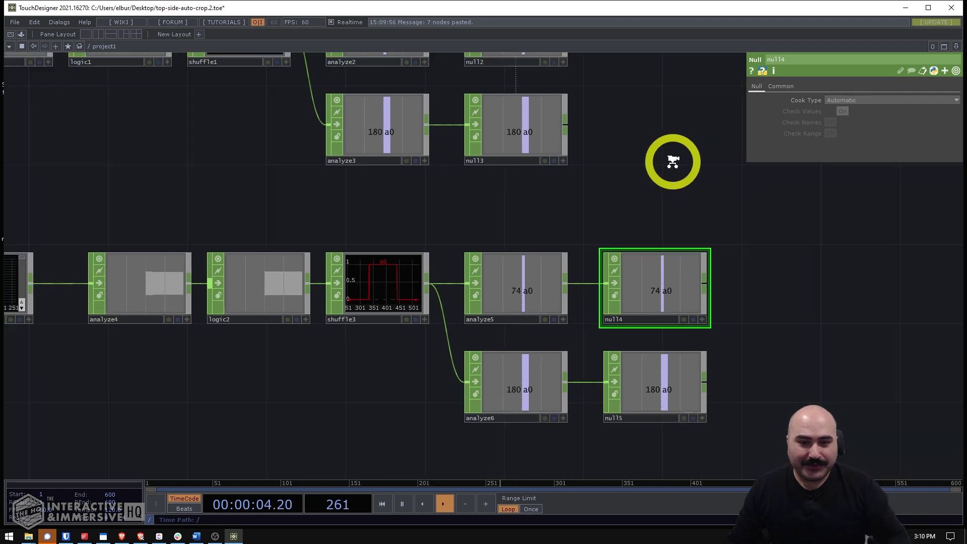
left_click_drag(635, 142, 634, 217)
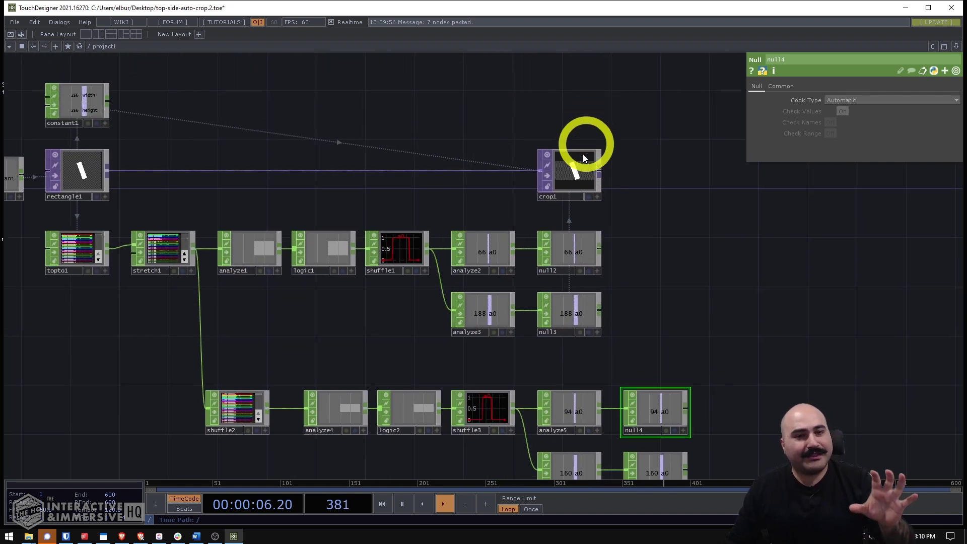
Drive the Crop TOP's Crop Left parameter with the a0 channel of the duplicated branch's upper Null CHOP, null4.
left_click(581, 166)
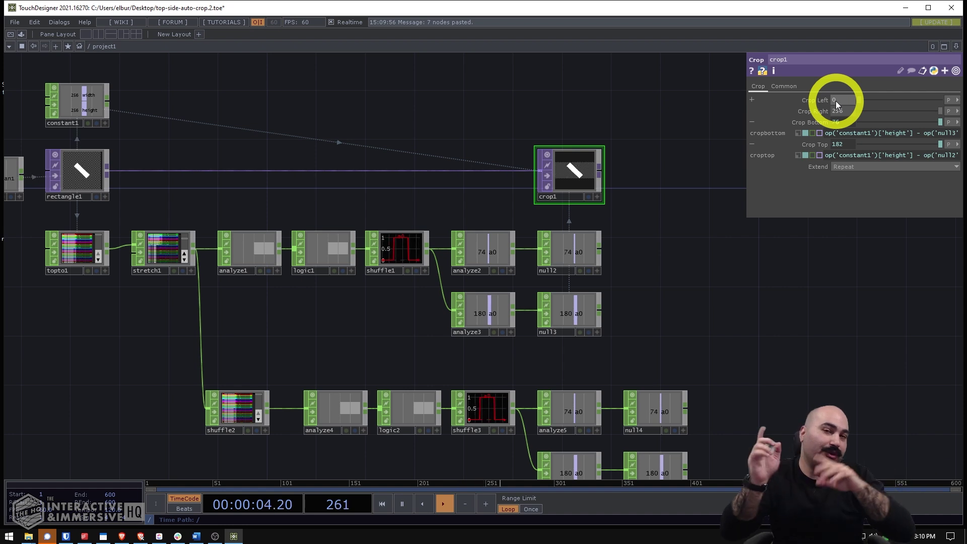
left_click(683, 430)
left_click_drag(653, 409, 844, 103)
left_click(833, 95)
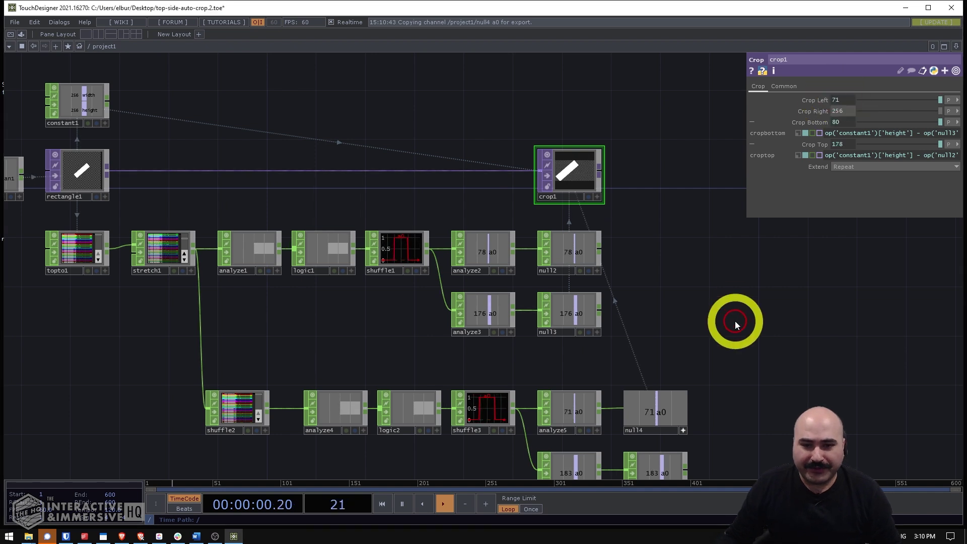
Drive the Crop TOP's Crop Right parameter with the a0 channel of the duplicated branch's lower Null CHOP, null5.
left_click_drag(718, 432, 714, 405)
left_click(678, 464)
left_click_drag(650, 446, 841, 110)
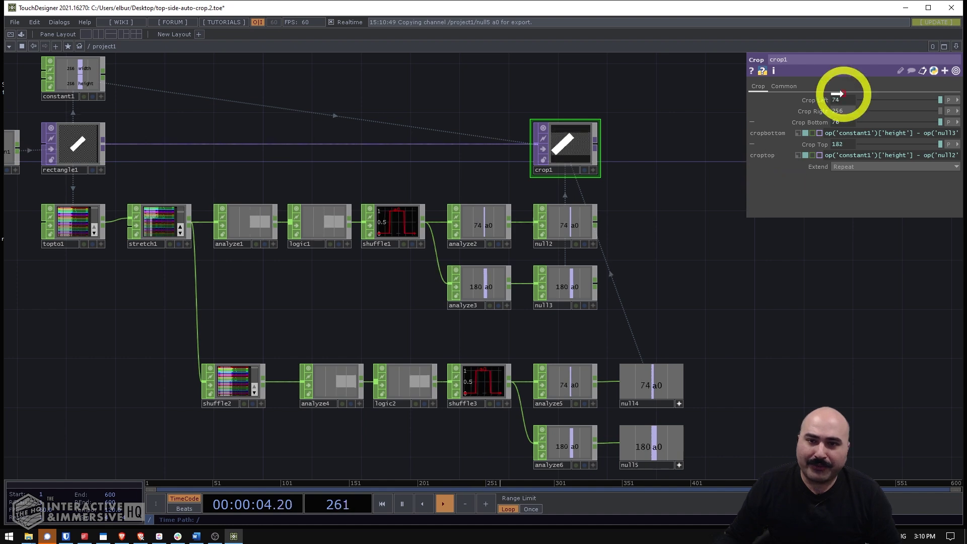
left_click(844, 107)
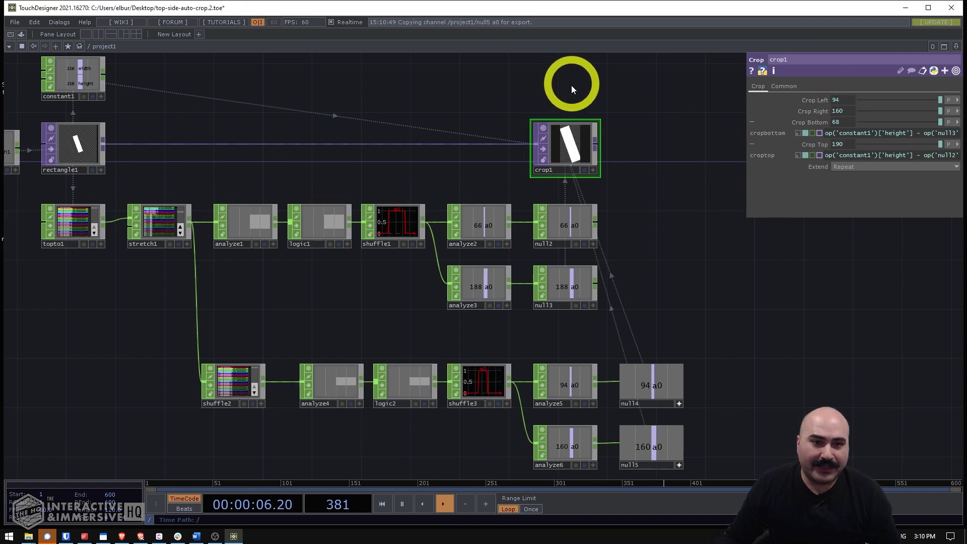
Examine the Crop TOP's output up close to check how all four sides follow the rotating rectangle.
scroll(563, 96, "up", 5)
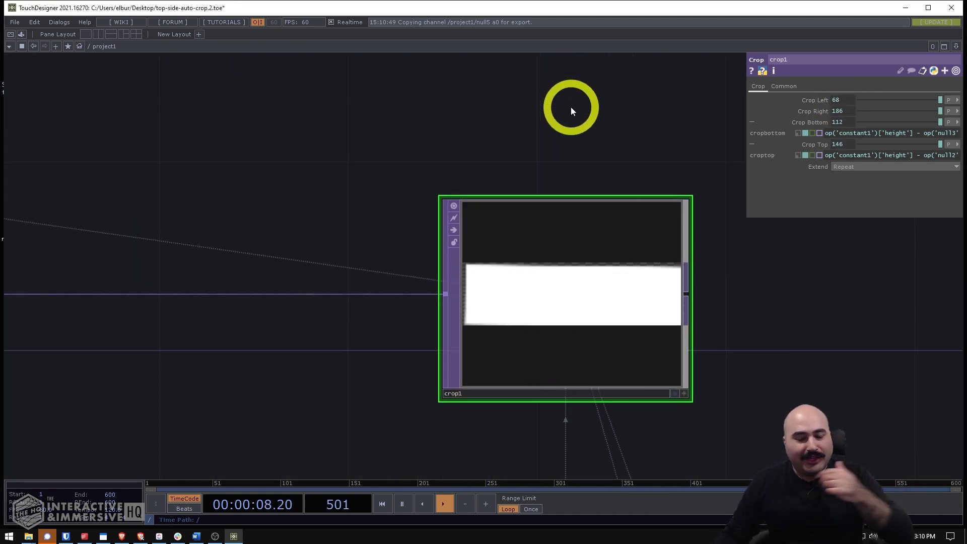
scroll(570, 107, "down", 3)
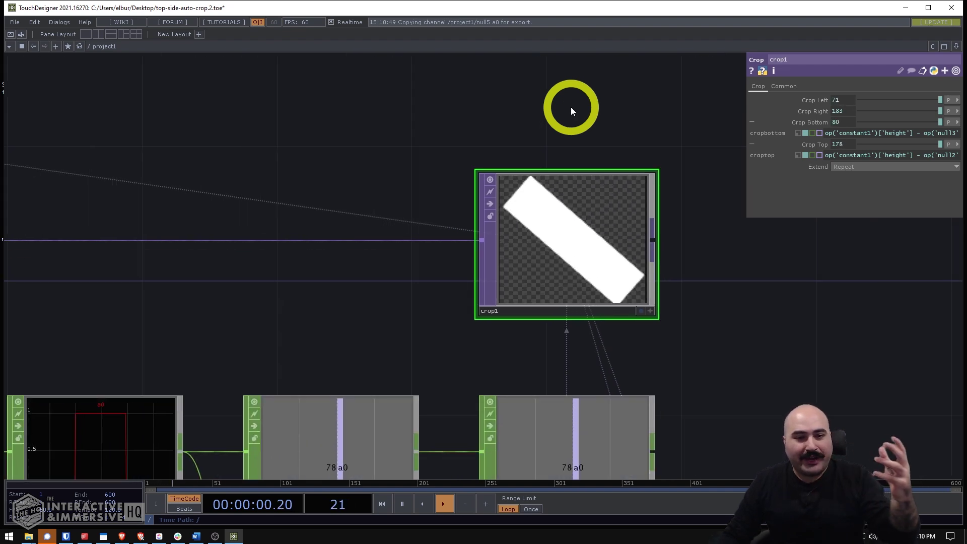
middle_click_drag(643, 242, 685, 162)
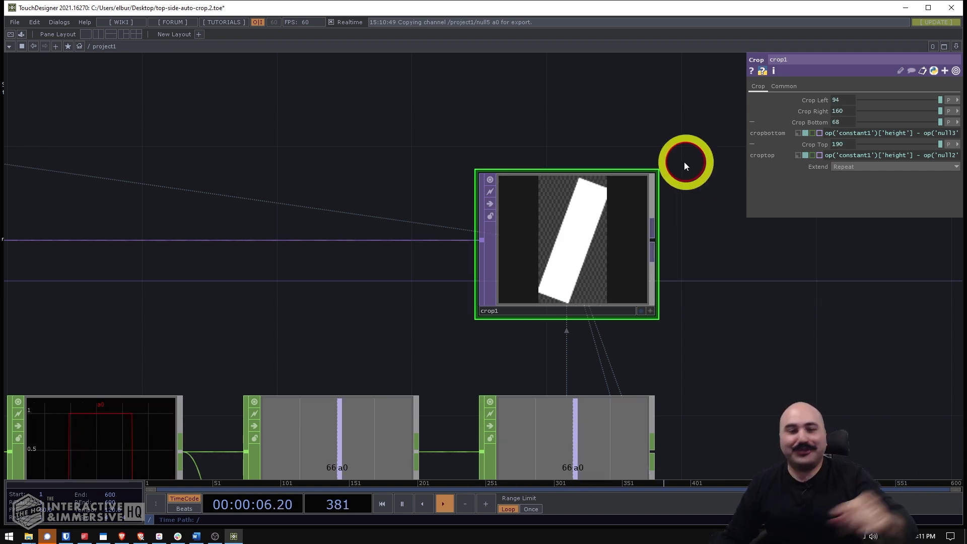
scroll(503, 178, "down", 3)
left_click_drag(486, 208, 639, 296)
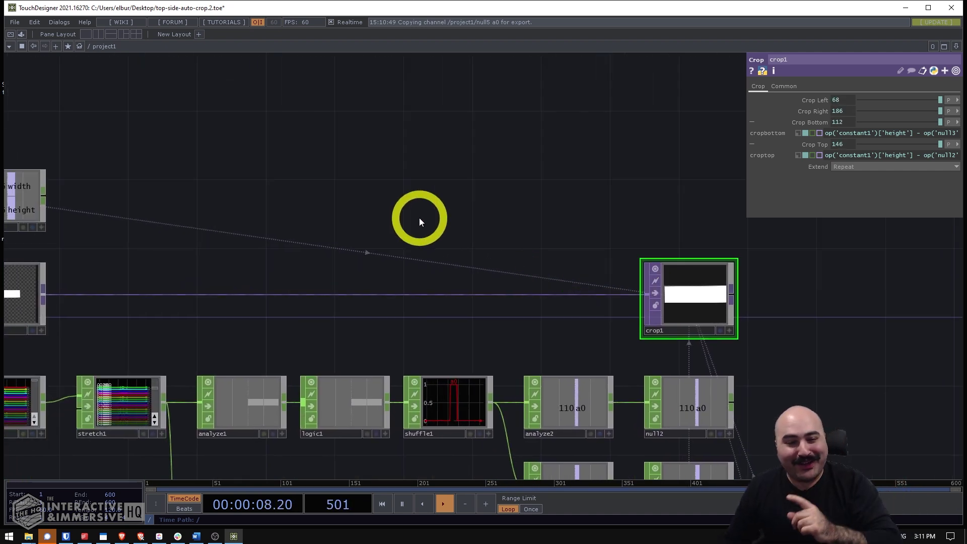
left_click_drag(422, 217, 567, 171)
scroll(539, 132, "down", 3)
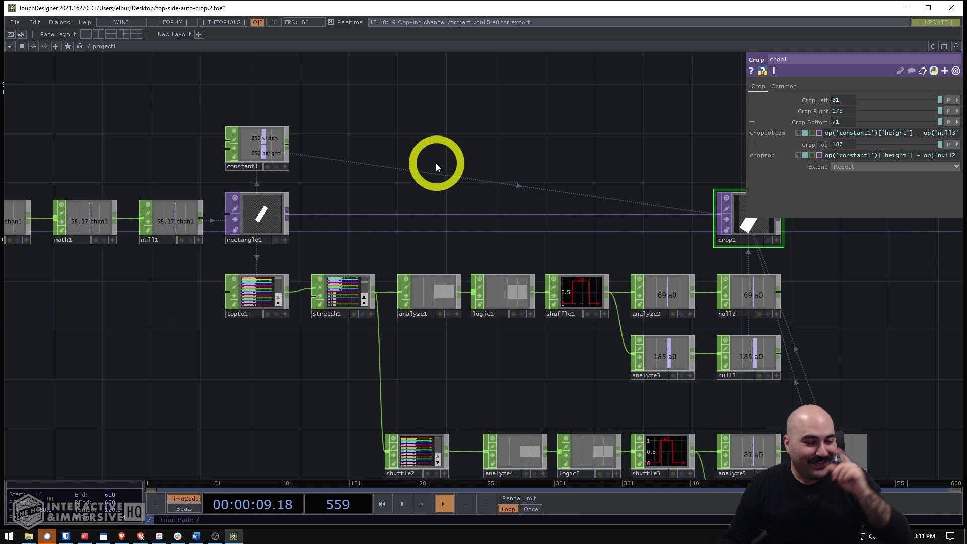
Set the Rectangle TOP's Corner Radius to 42.2 and check the cropped output with the rounded shape.
left_click(262, 221)
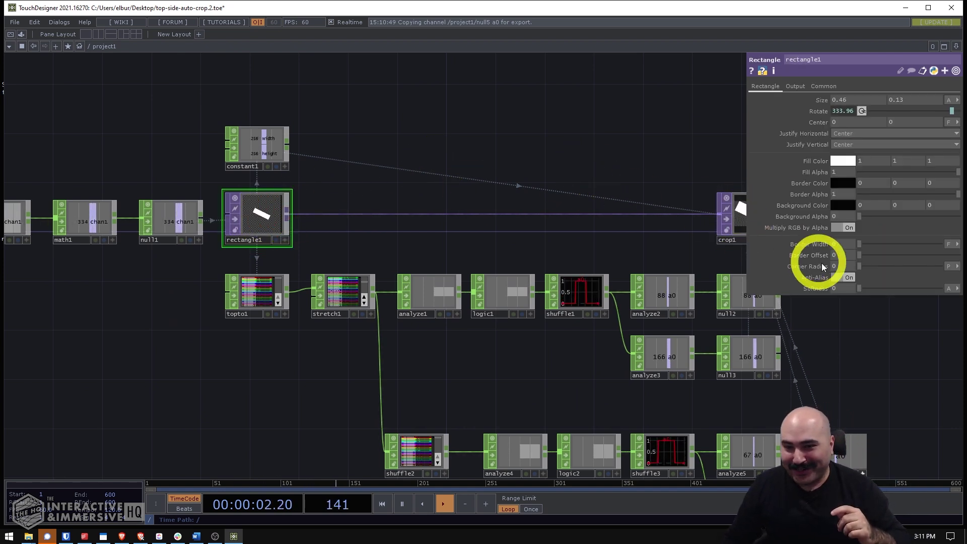
left_click_drag(858, 266, 893, 266)
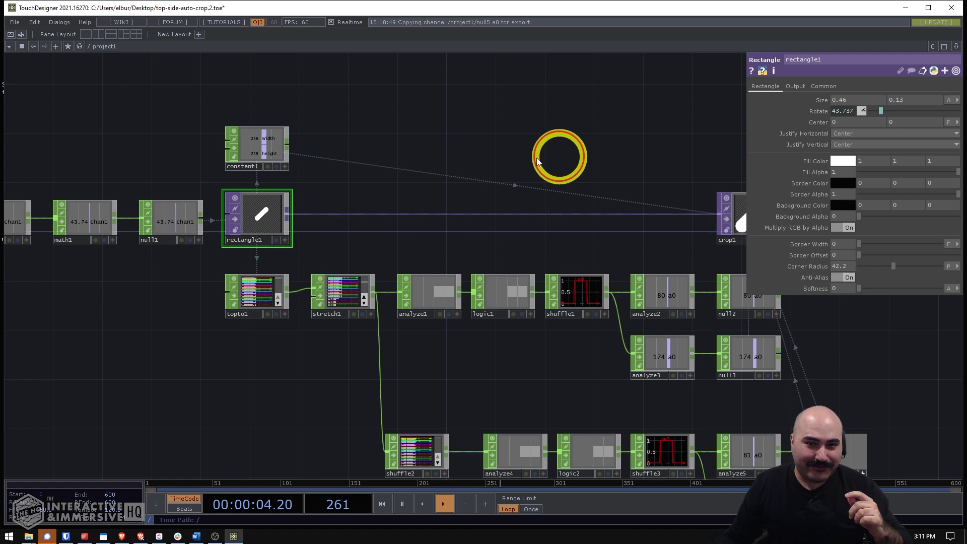
left_click_drag(566, 155, 342, 144)
scroll(518, 184, "up", 5)
scroll(558, 150, "up", 3)
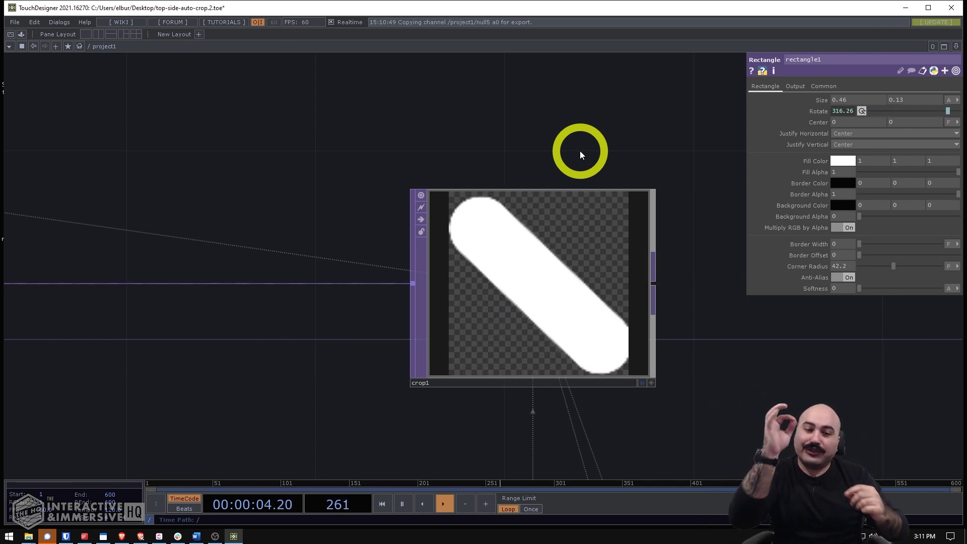
scroll(579, 150, "down", 5)
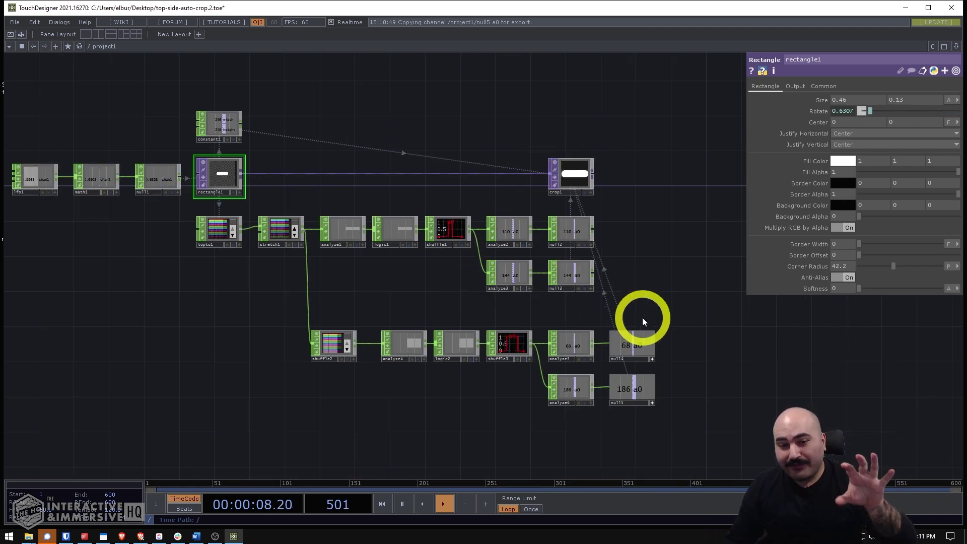
Make the viewers of null4 and null5 inactive and align the second Shuffle CHOP beneath the first Analyze CHOP.
left_click_drag(657, 343, 650, 378)
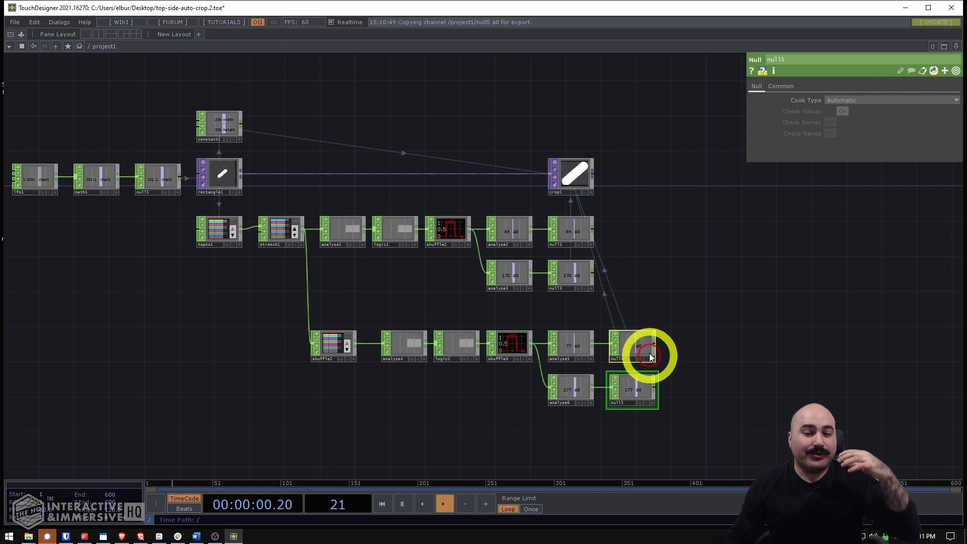
left_click_drag(624, 278, 668, 273)
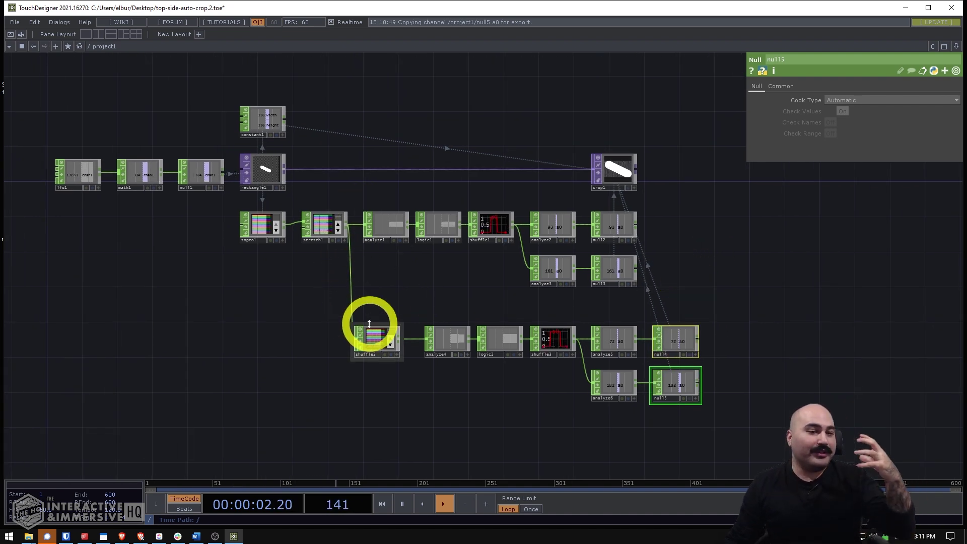
left_click_drag(379, 345, 387, 345)
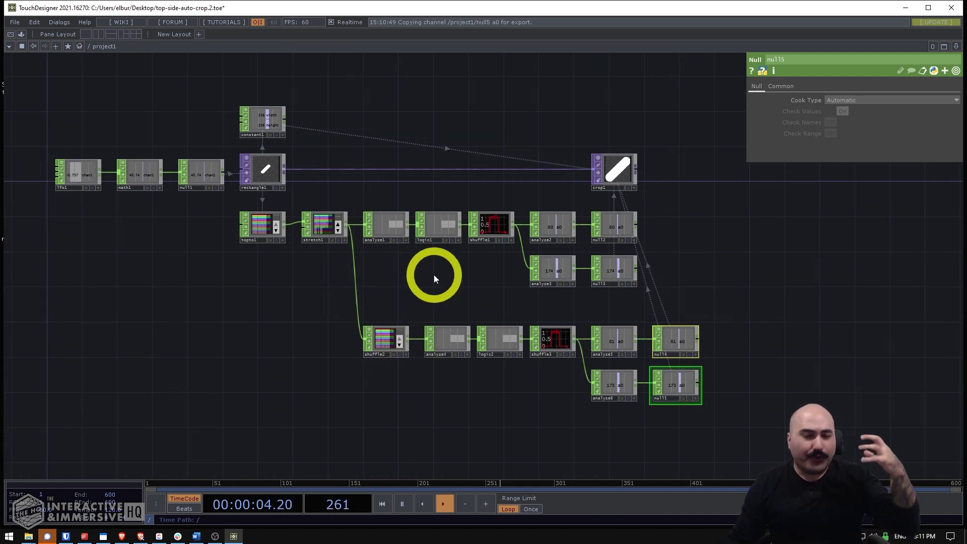
Review the finished network and inspect the Rectangle TOP's resolution settings.
left_click(265, 169)
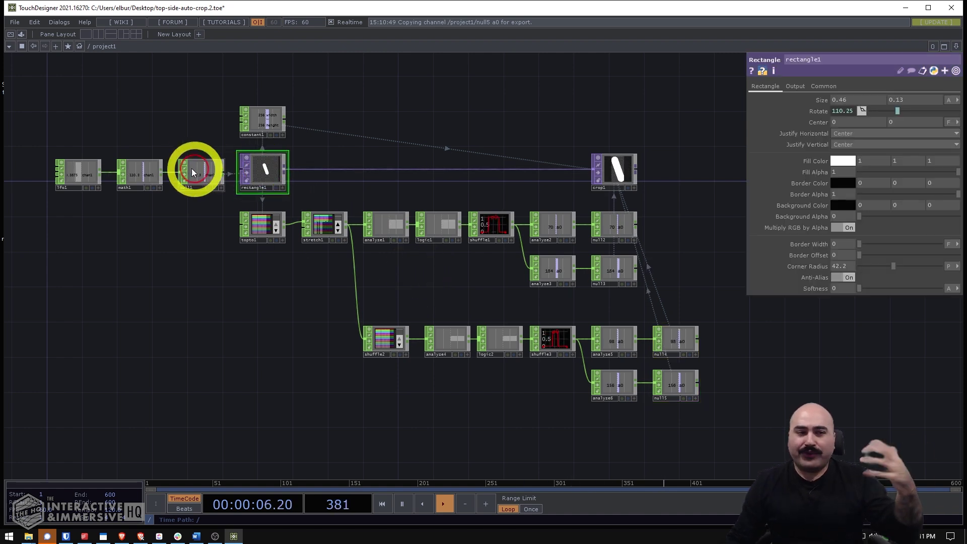
scroll(199, 164, "up", 2)
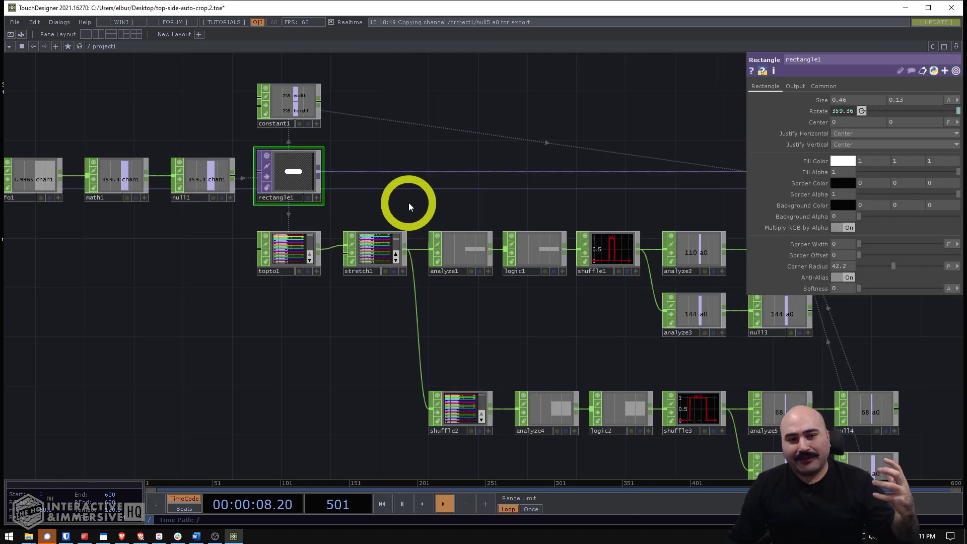
left_click_drag(423, 201, 388, 191)
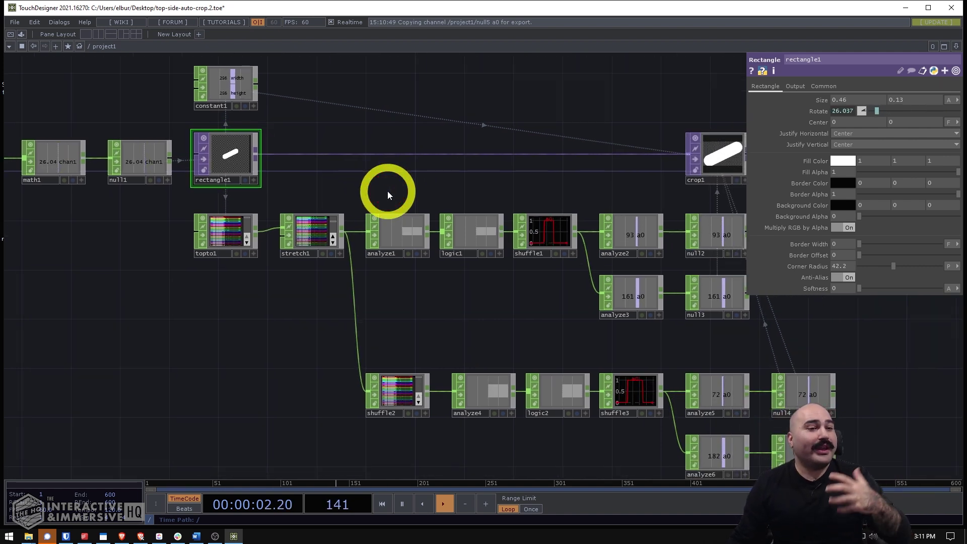
scroll(388, 191, "down", 3)
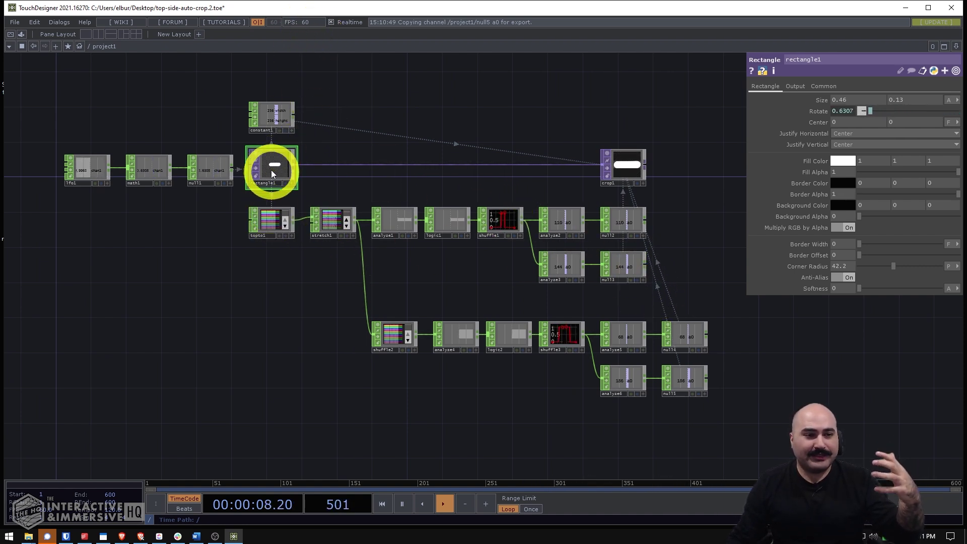
left_click(821, 86)
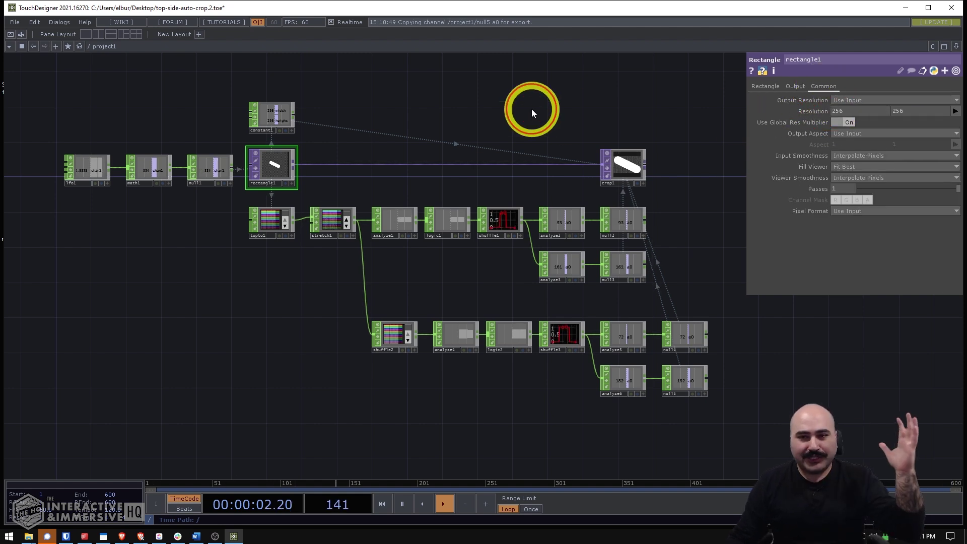
Inspect the channel and sample information of the TOP to, Stretch, first Analyze, Logic and Shuffle CHOPs in sequence.
left_click(287, 219)
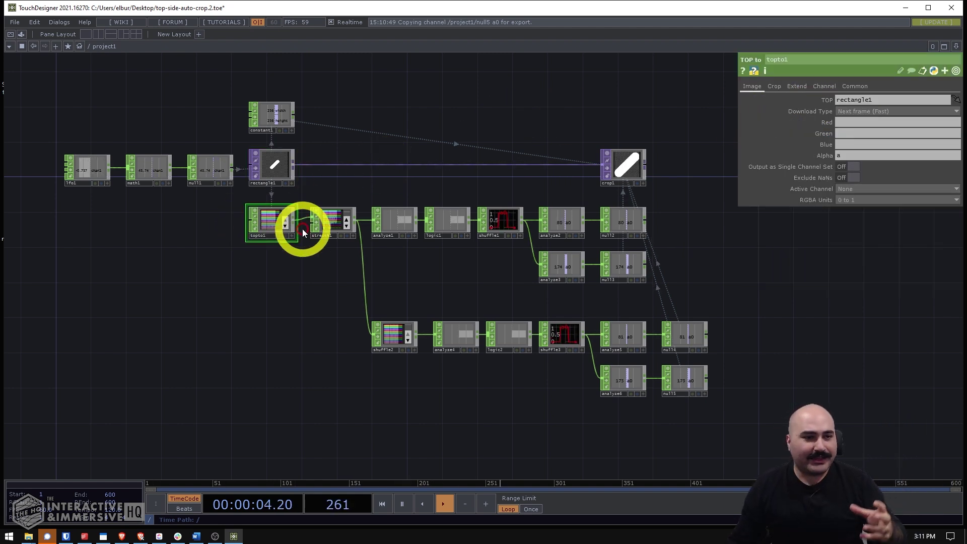
middle_click(277, 221)
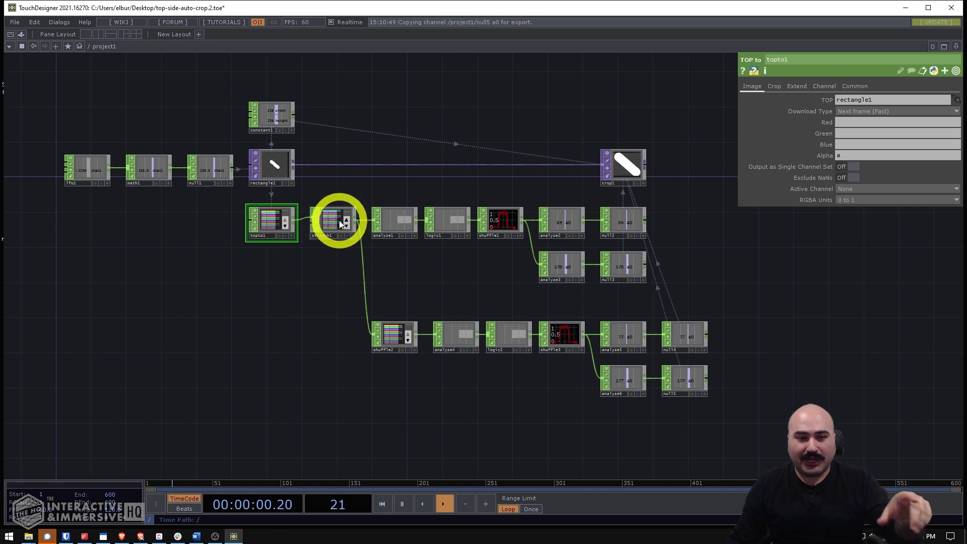
middle_click(344, 221)
middle_click(390, 220)
middle_click(444, 219)
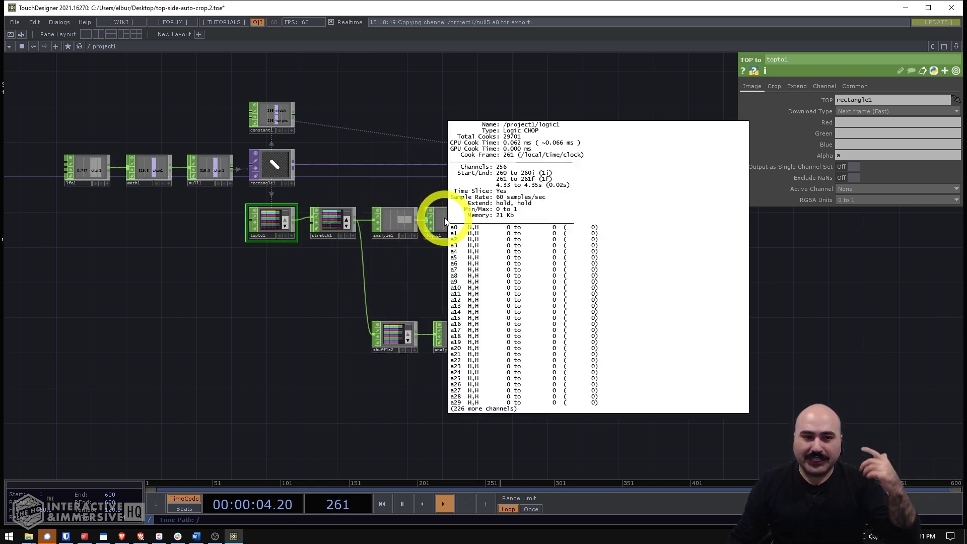
middle_click(505, 221)
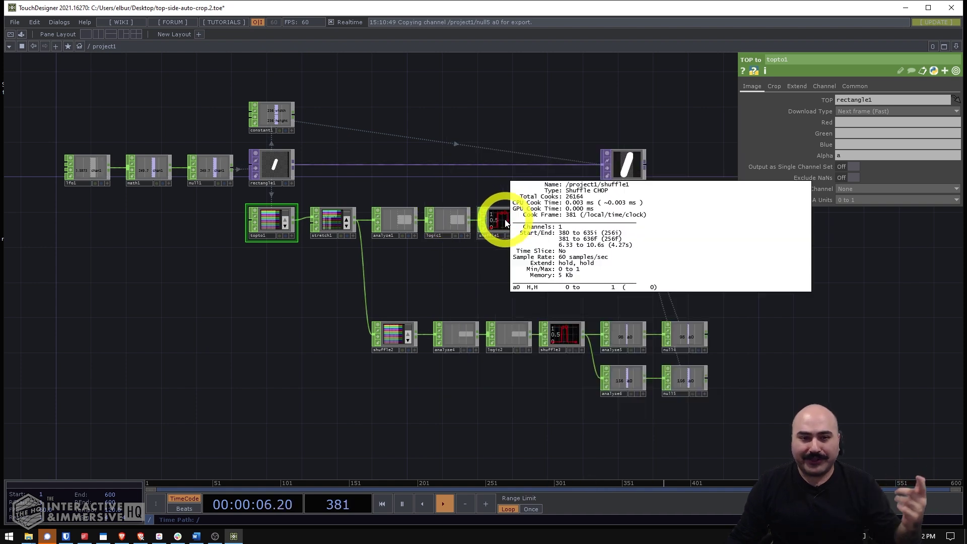
Inspect the channel and sample information of the Logic and Analyze CHOPs in the upper chain and the CHOPs in the lower crop chain.
middle_click(455, 223)
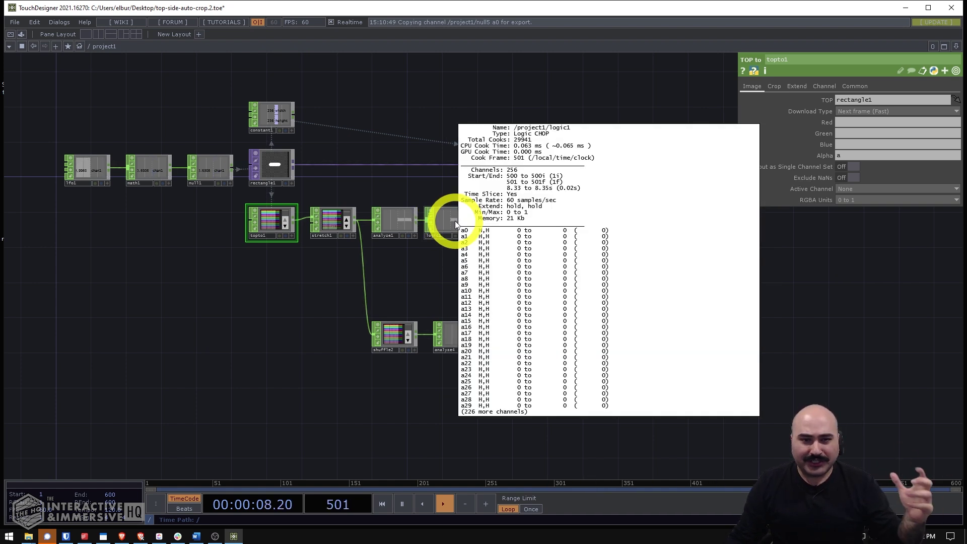
middle_click(565, 217)
middle_click(561, 270)
middle_click(616, 338)
middle_click(624, 382)
middle_click(536, 334)
middle_click(459, 328)
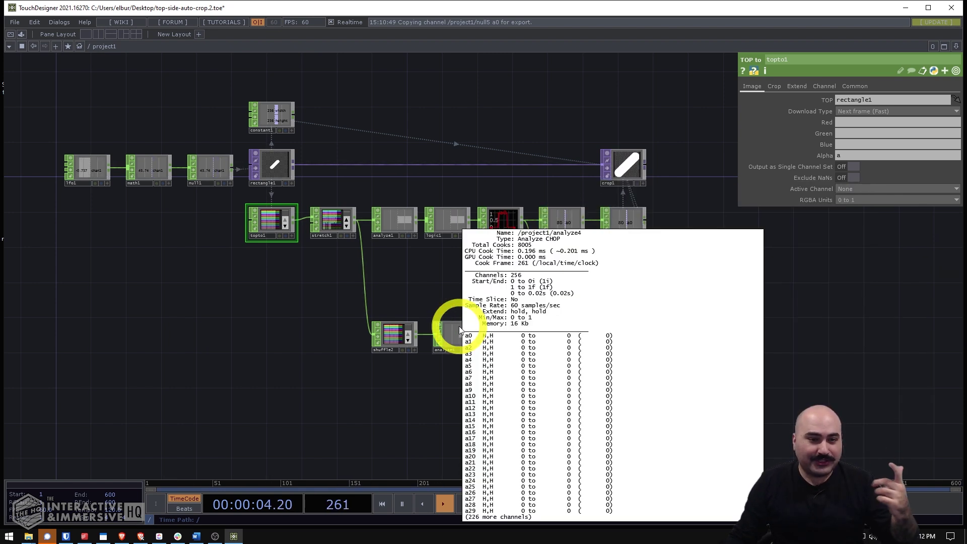
middle_click(395, 337)
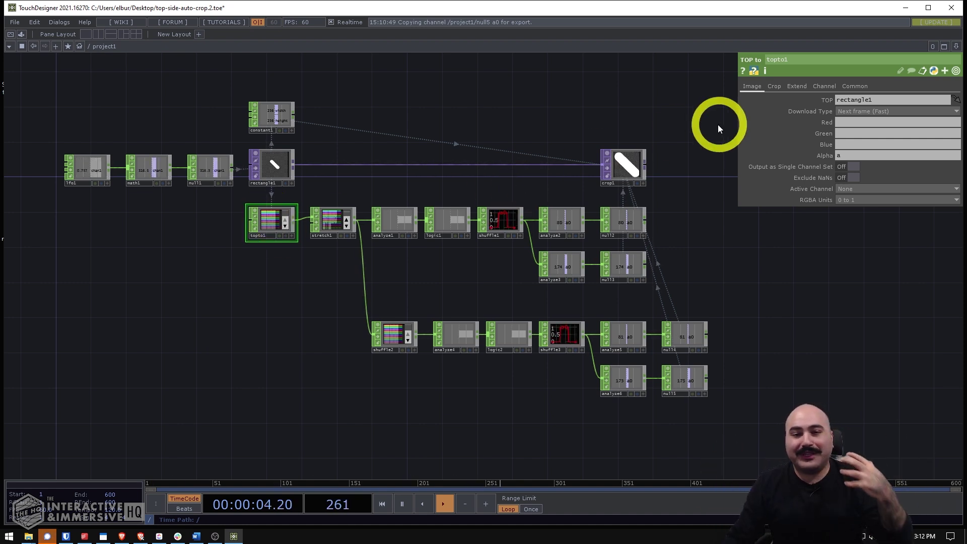
Select the Crop TOP to review its four crop parameters and its position in the whole network.
scroll(643, 151, "up", 5)
left_click(610, 181)
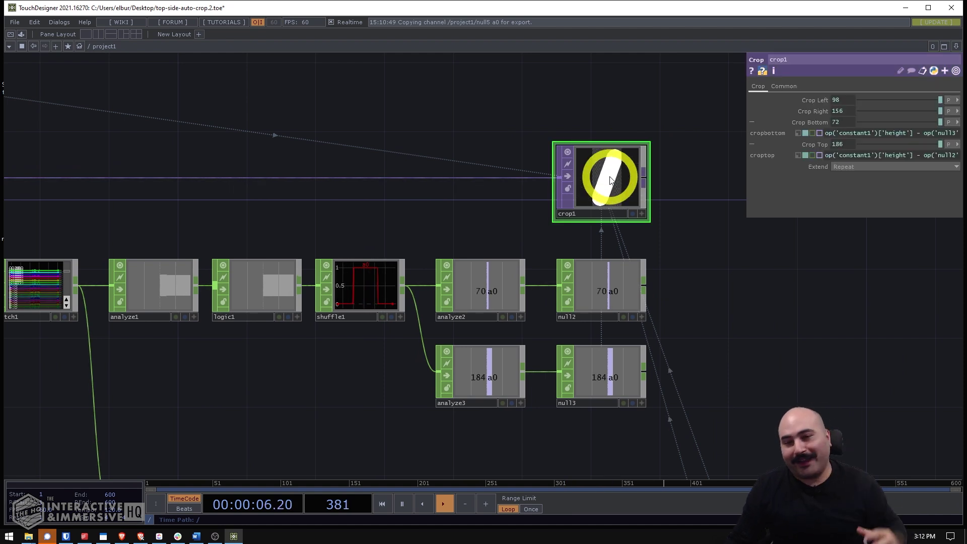
scroll(610, 180, "down", 3)
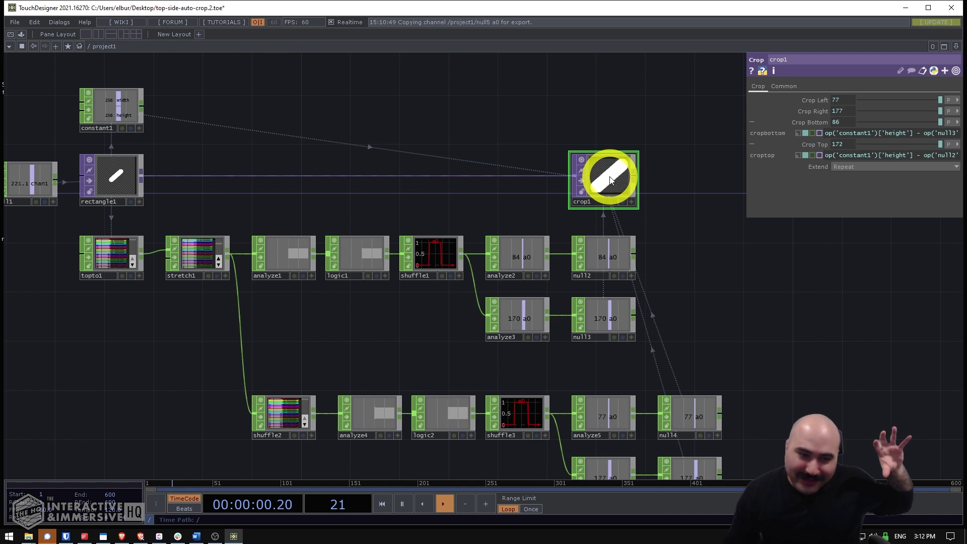
scroll(610, 179, "down", 3)
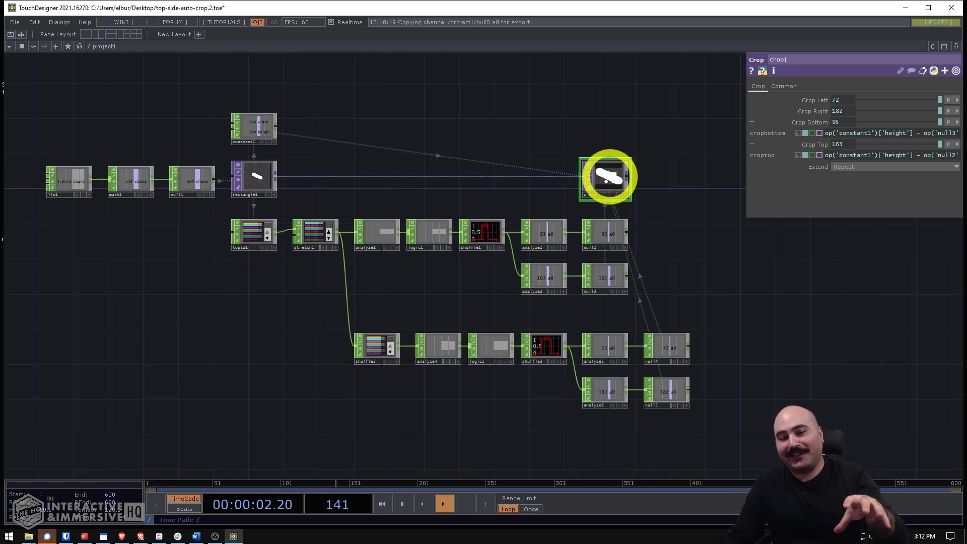